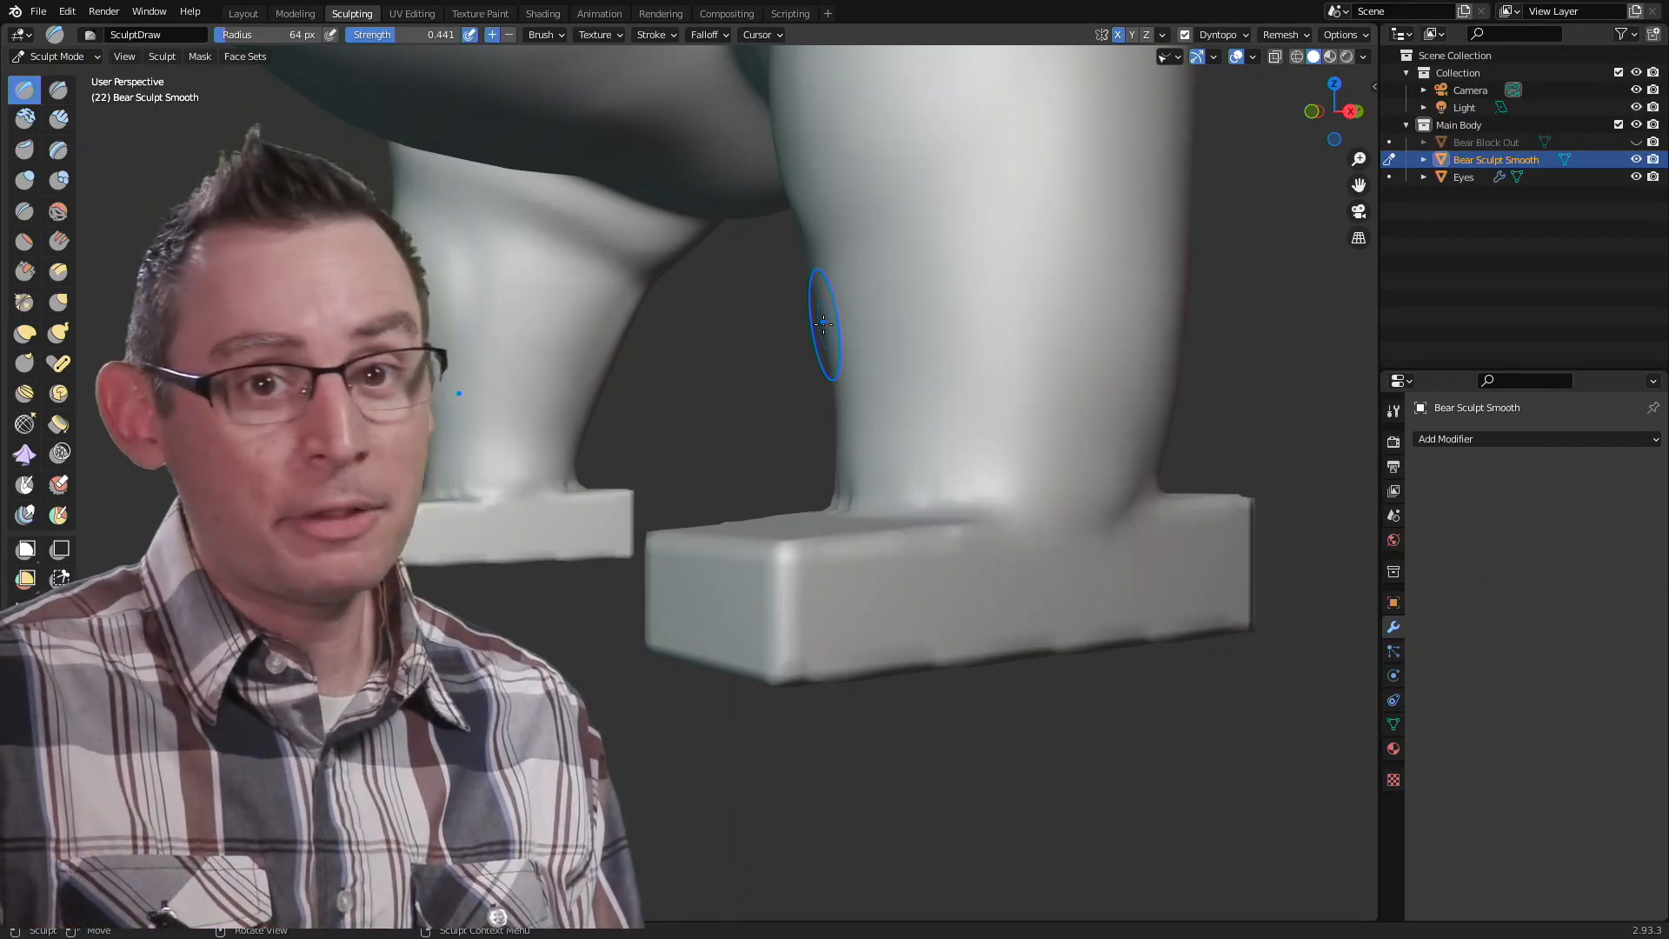
Step: Examine the bear's legs and block-shaped feet from several angles, ending close up on a hind foot
mouse_move(1077, 396)
middle_mouse_down()
mouse_move(1051, 503)
mouse_move(957, 543)
mouse_move(982, 545)
middle_mouse_up()
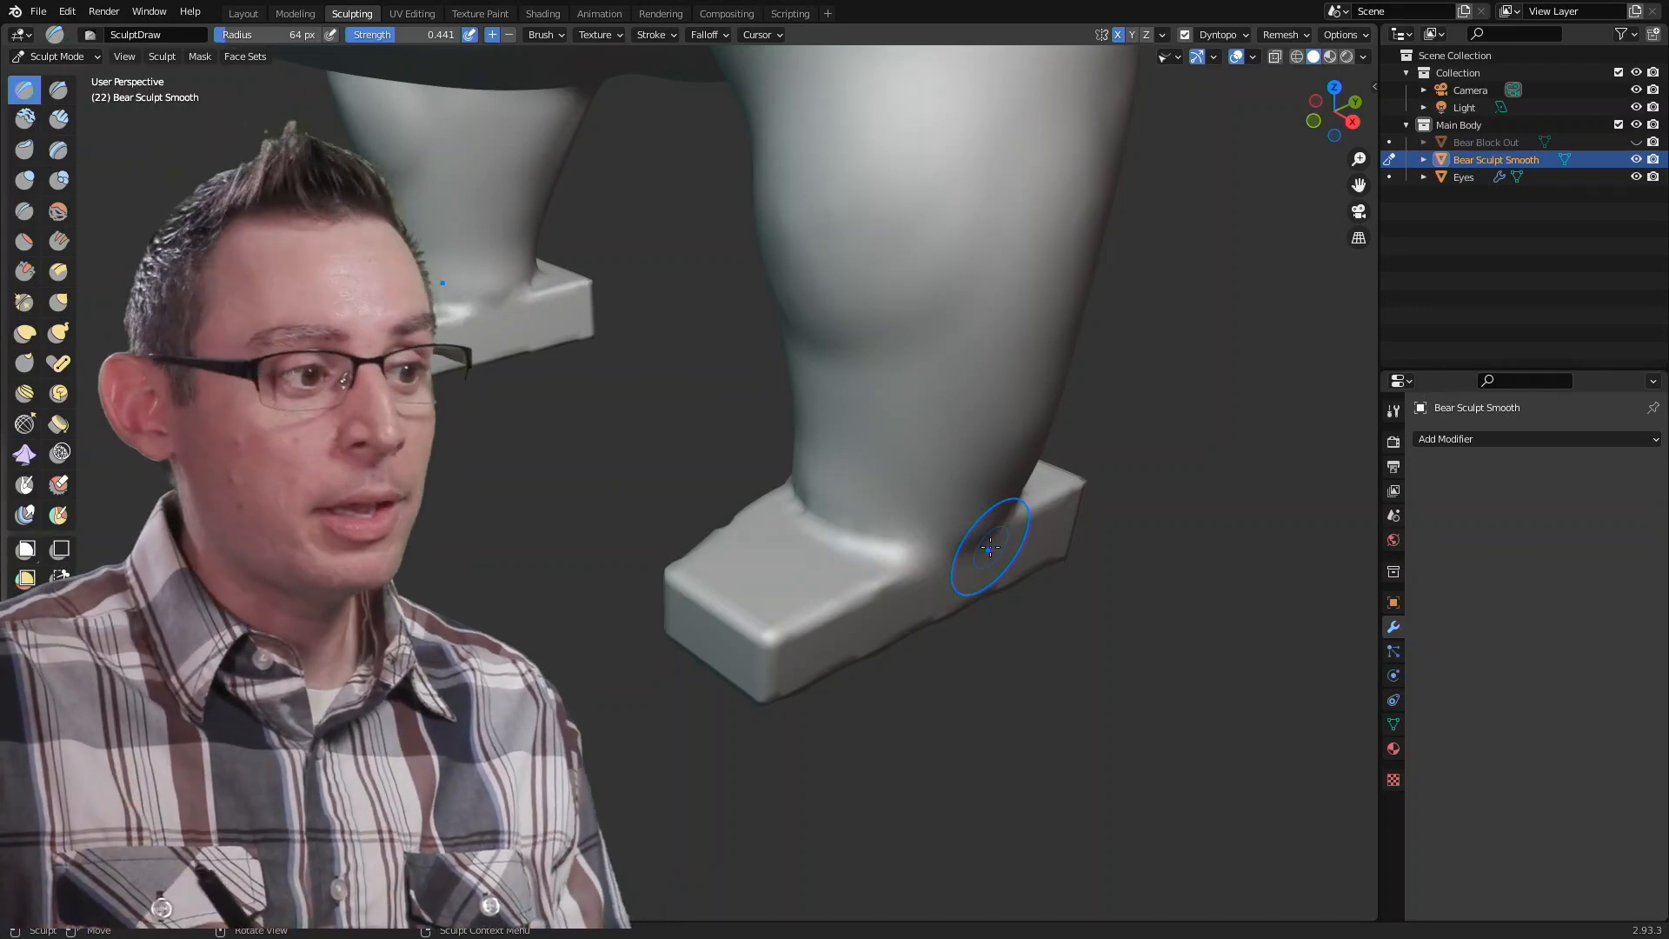
middle_click_drag(854, 505, 858, 471)
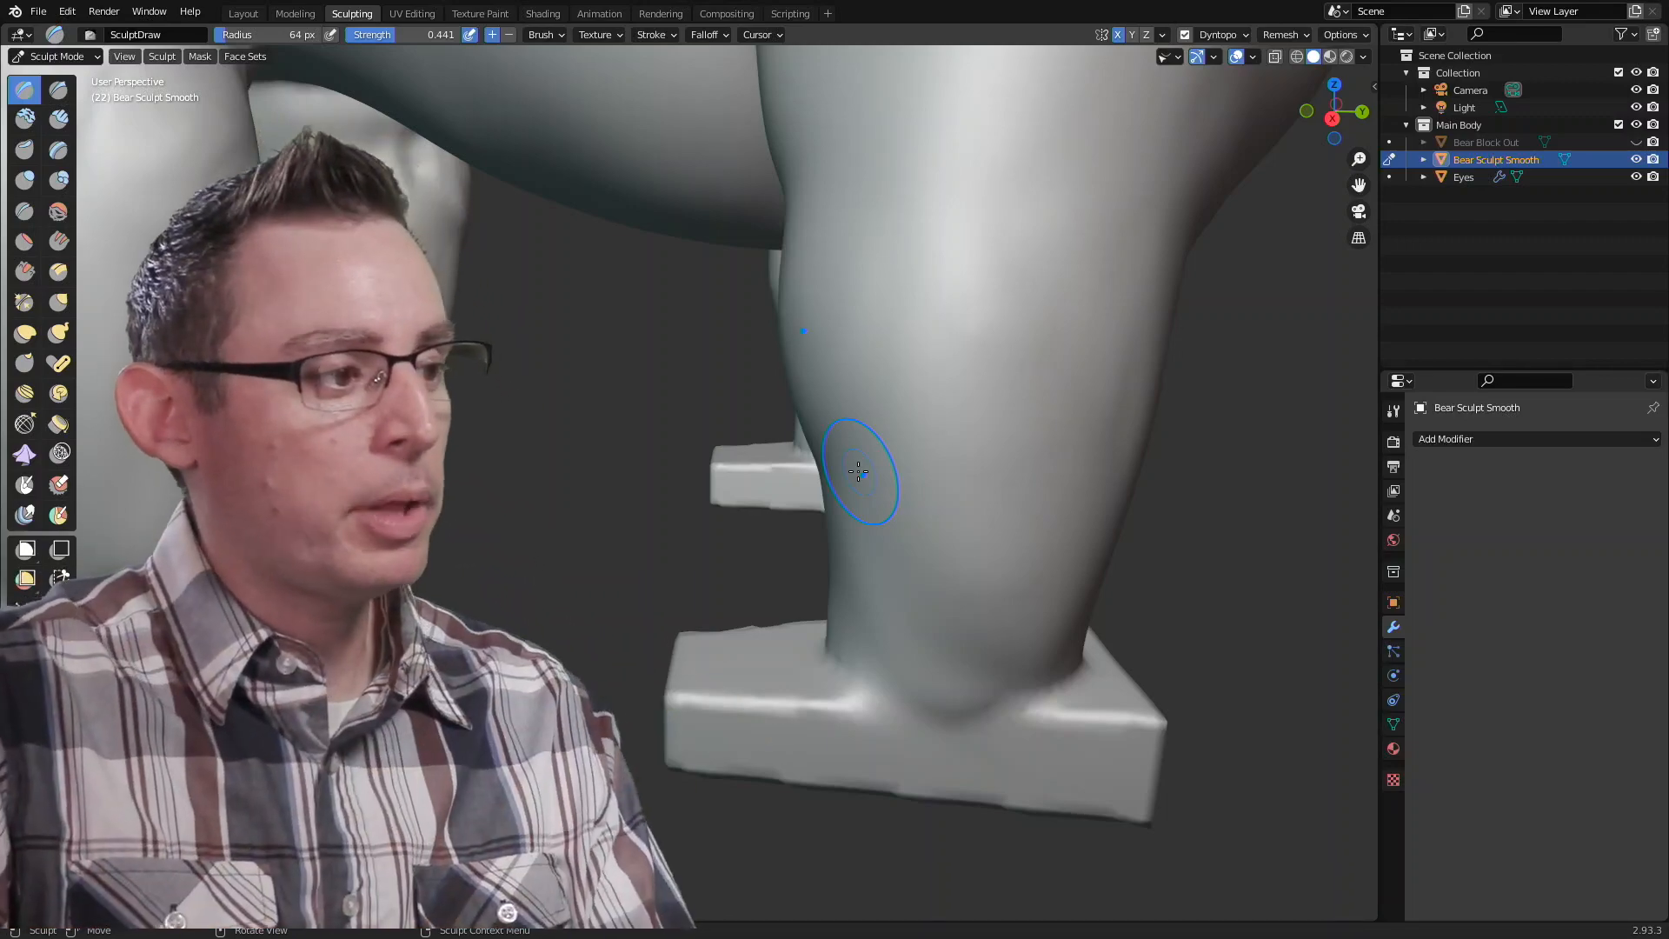
mouse_move(987, 585)
middle_mouse_down()
mouse_move(721, 539)
mouse_move(786, 552)
middle_mouse_up()
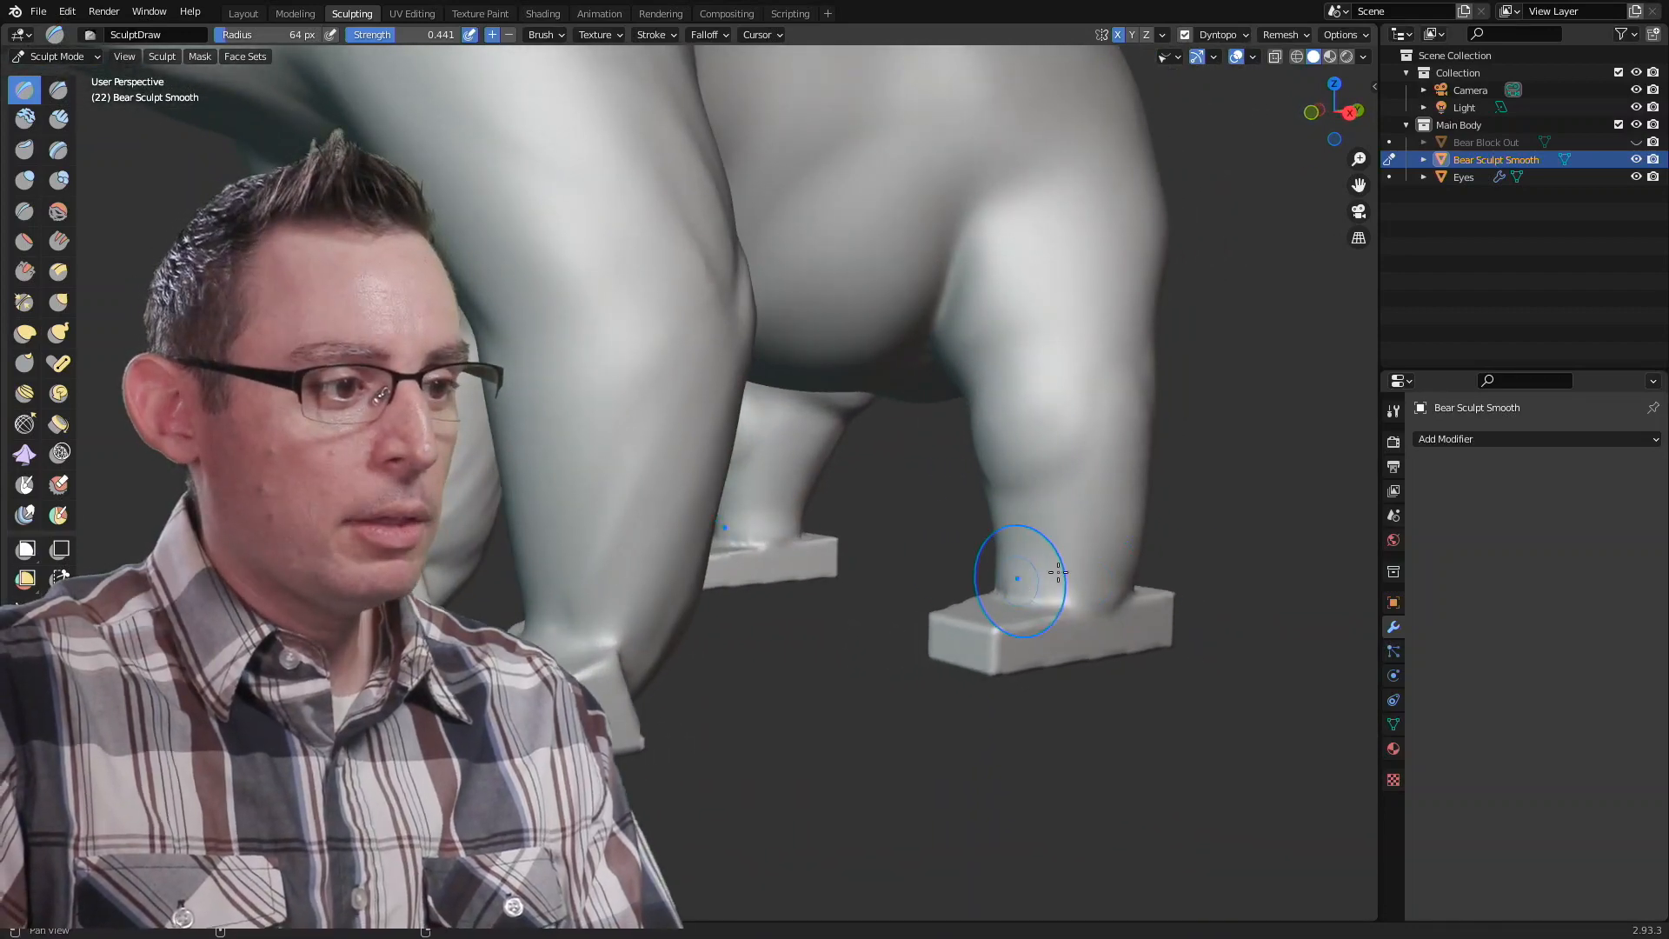
middle_click_drag(1058, 572, 1185, 421, "shift")
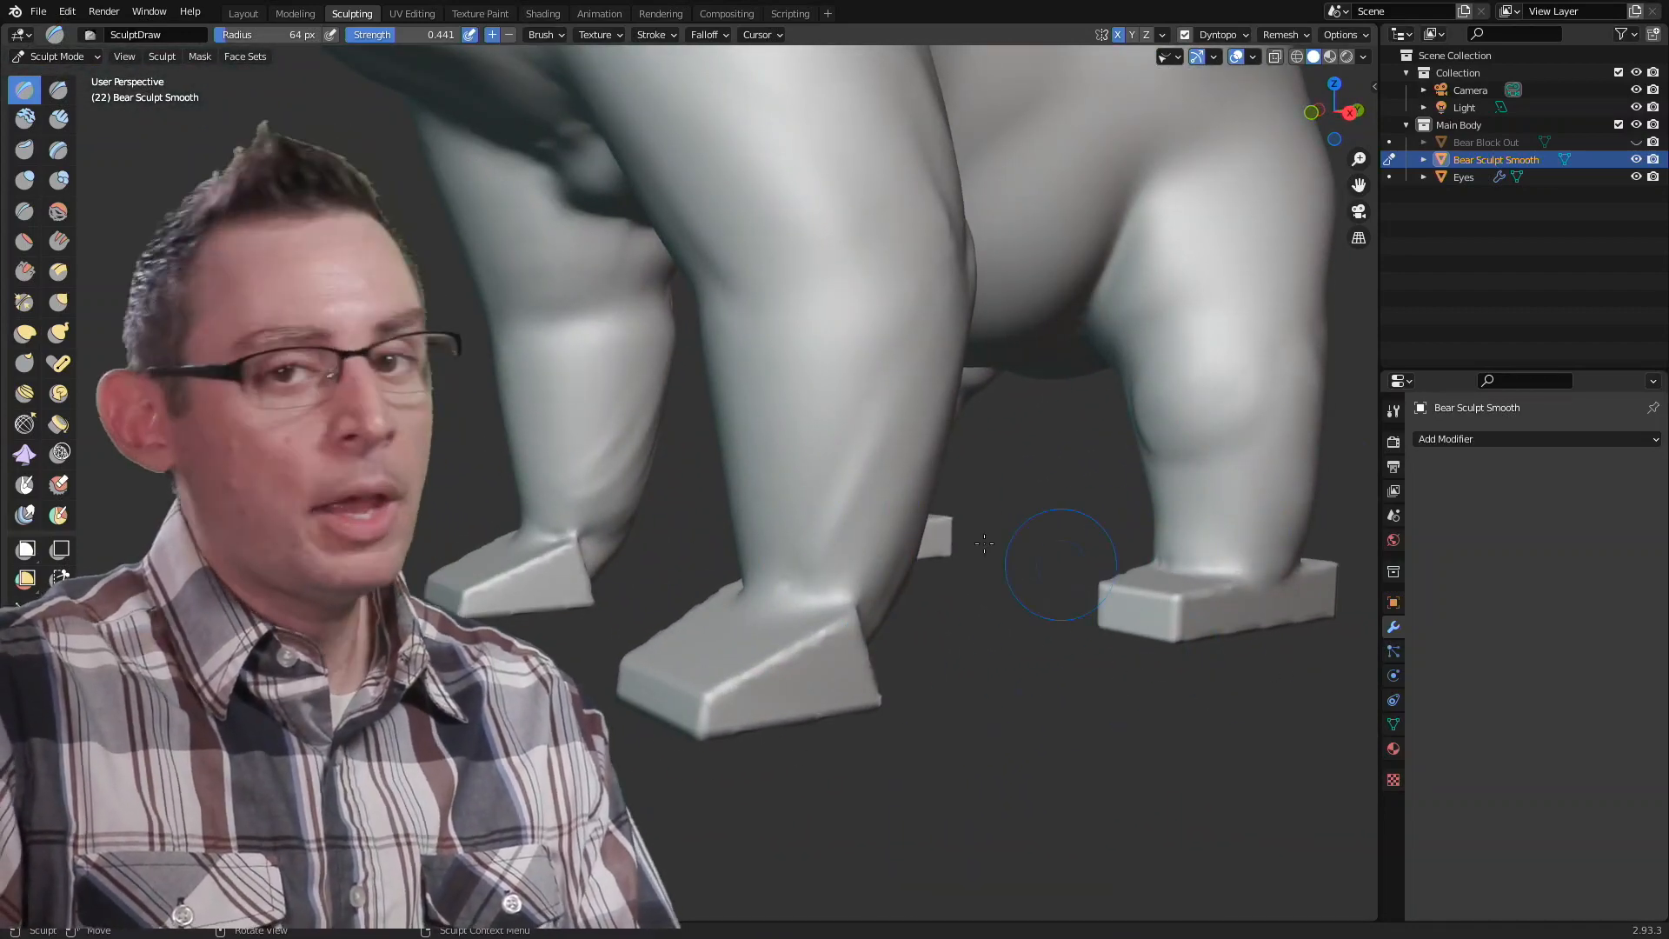
middle_click_drag(1130, 566, 870, 539, "shift")
scroll(1061, 518, "up", 4)
middle_click_drag(1062, 518, 835, 409, "shift")
scroll(882, 521, "down", 1)
middle_click_drag(883, 521, 917, 497)
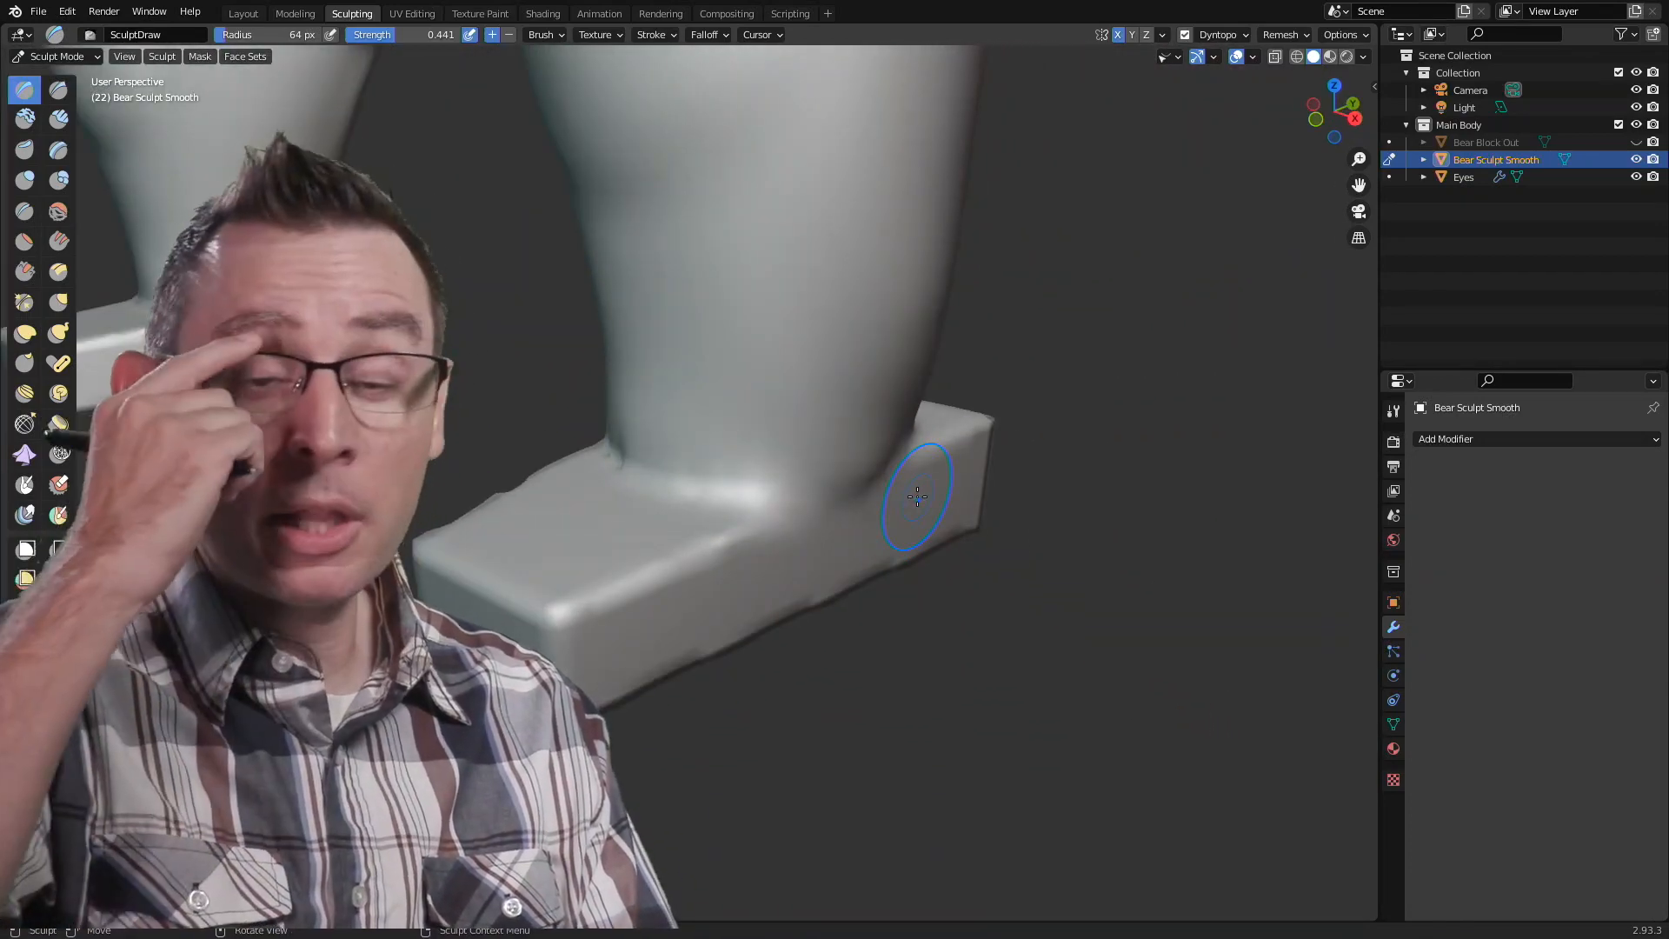
mouse_move(779, 443)
middle_mouse_down()
mouse_move(898, 518)
mouse_move(800, 458)
mouse_move(1061, 123)
middle_mouse_up()
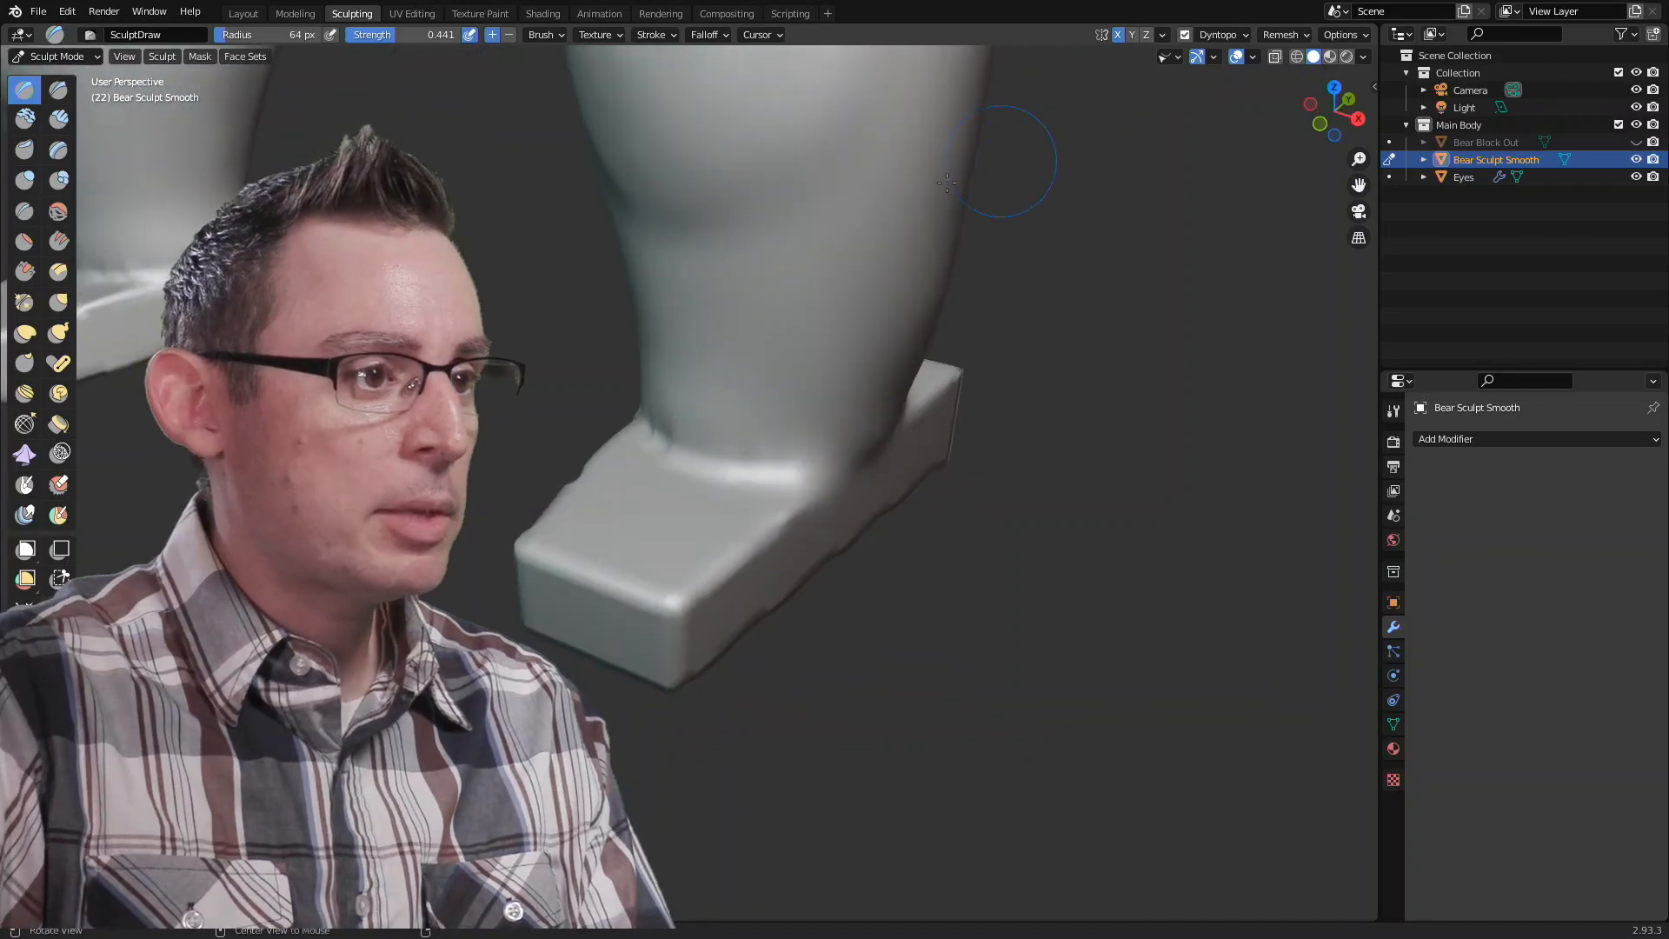
middle_click_drag(983, 168, 850, 402, "shift")
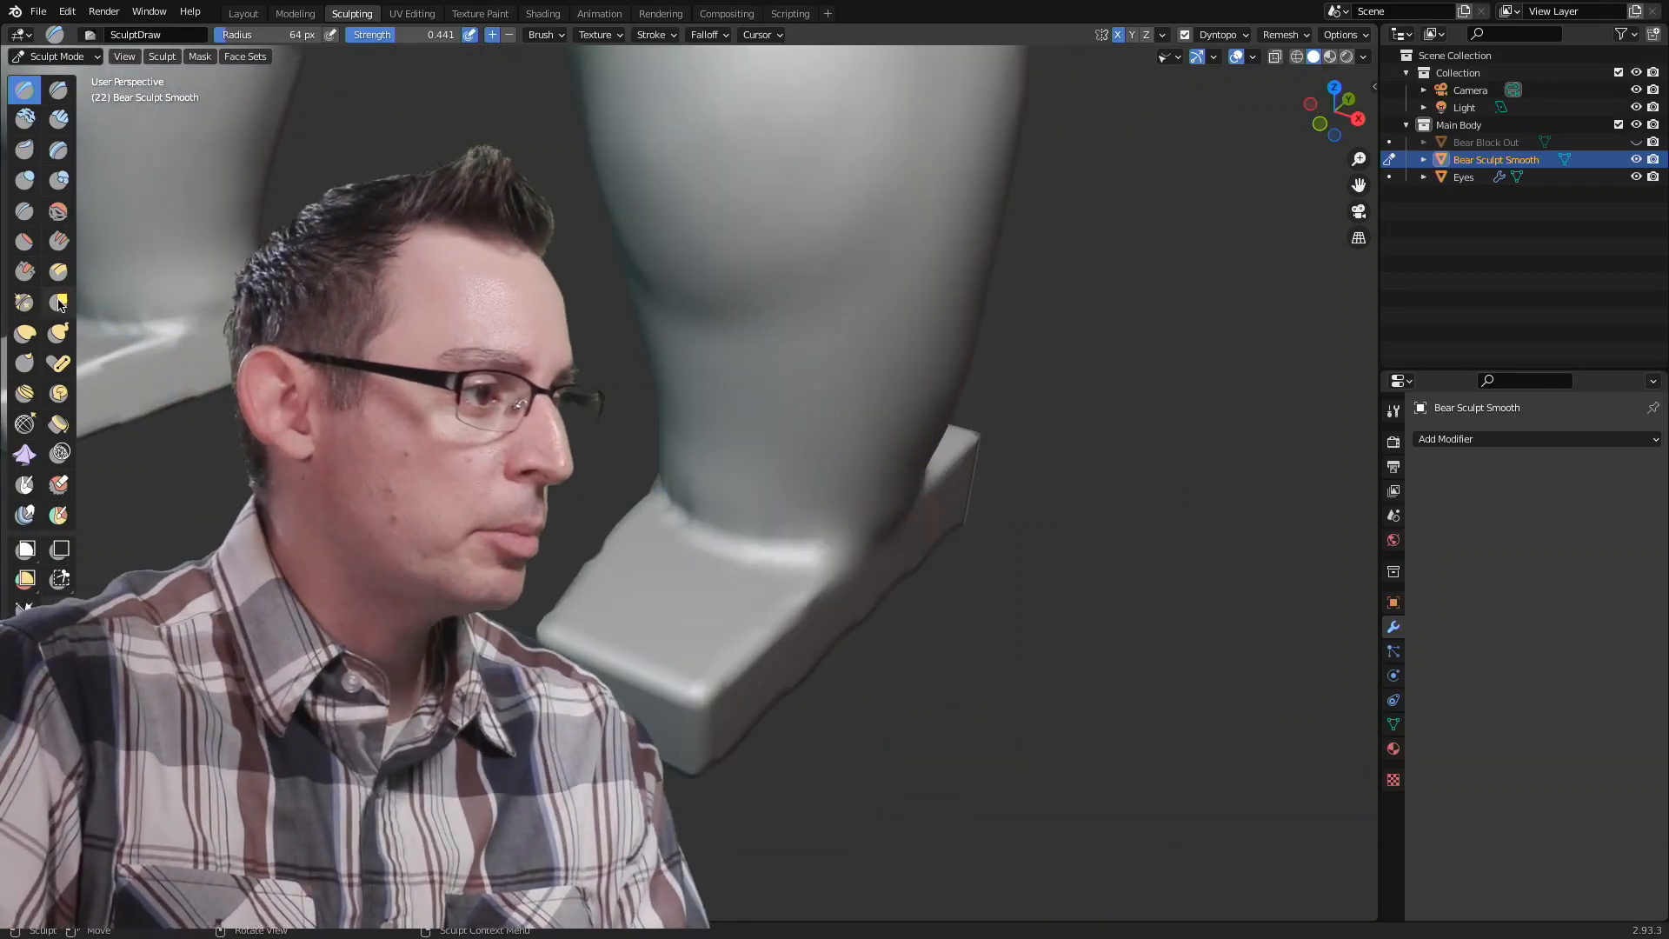
Step: Use the Grab brush at a 242 px radius to pull in the hind foot's front corners and start rounding the toe end
left_click(58, 302)
key("f")
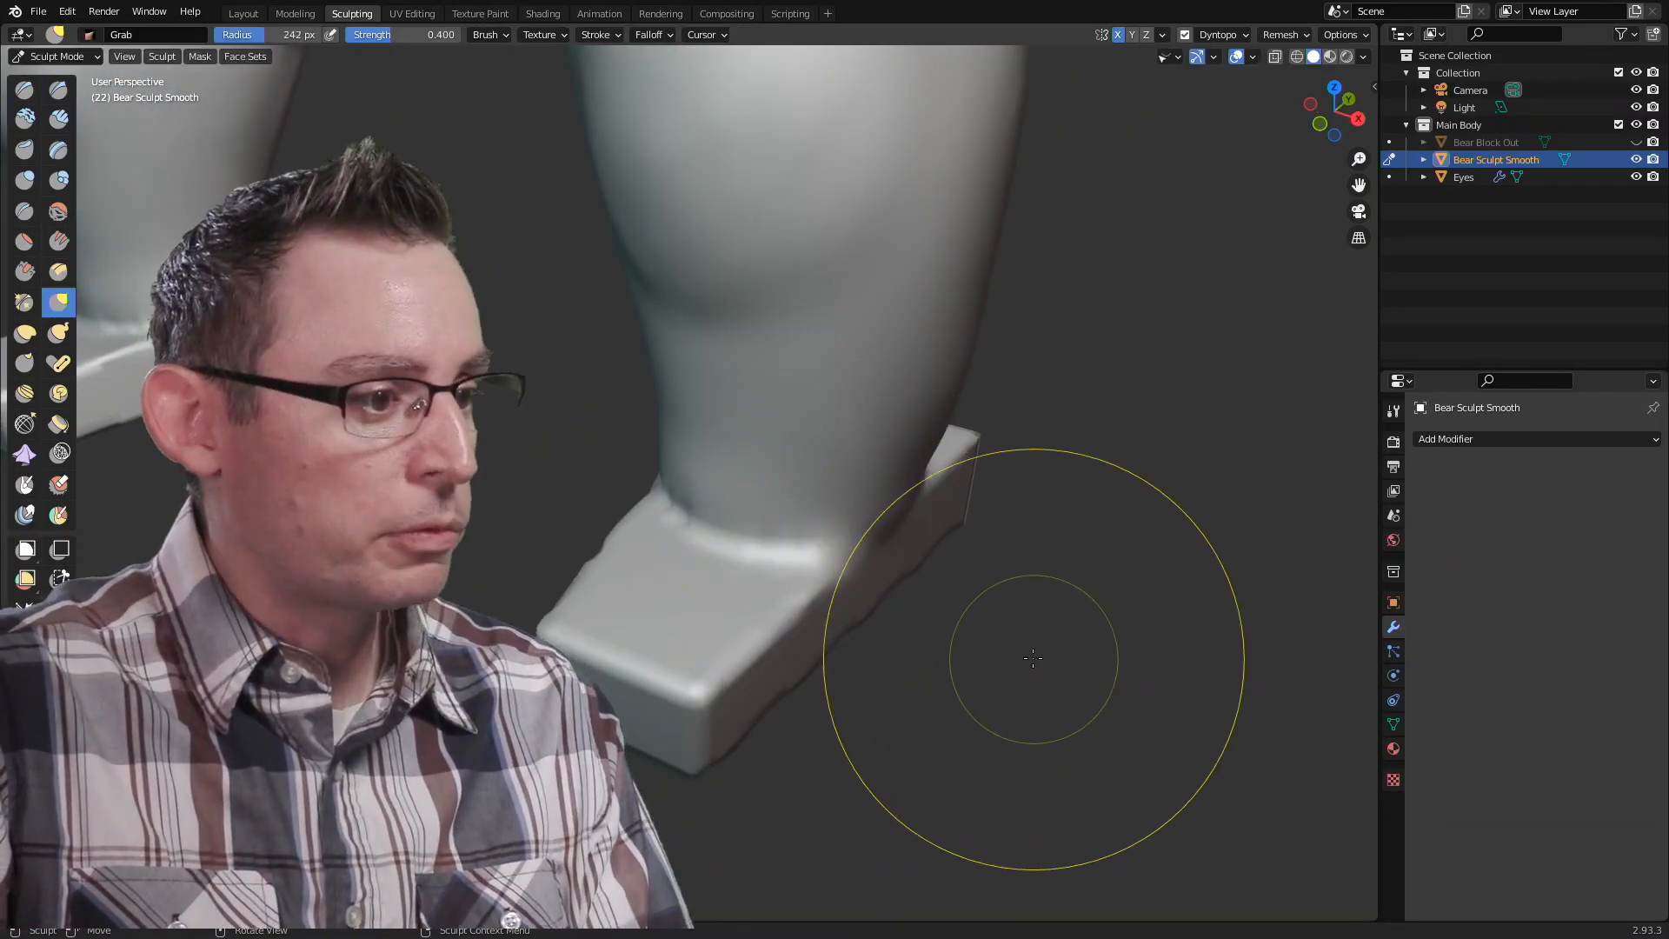
left_click_drag(728, 685, 834, 703)
mouse_move(882, 641)
middle_mouse_down("shift")
mouse_move(896, 670)
mouse_move(828, 700)
mouse_move(812, 630)
mouse_move(826, 637)
middle_mouse_up("shift")
left_click_drag(827, 640, 839, 628)
mouse_move(839, 627)
middle_mouse_down()
mouse_move(783, 596)
mouse_move(800, 614)
middle_mouse_up()
left_click_drag(708, 670, 840, 653)
middle_click_drag(840, 653, 712, 641)
left_click_drag(712, 641, 600, 570)
left_click_drag(671, 425, 661, 428)
mouse_move(661, 428)
middle_mouse_down()
mouse_move(634, 461)
mouse_move(699, 494)
mouse_move(669, 530)
mouse_move(639, 515)
middle_mouse_up()
scroll(699, 495, "down", 4)
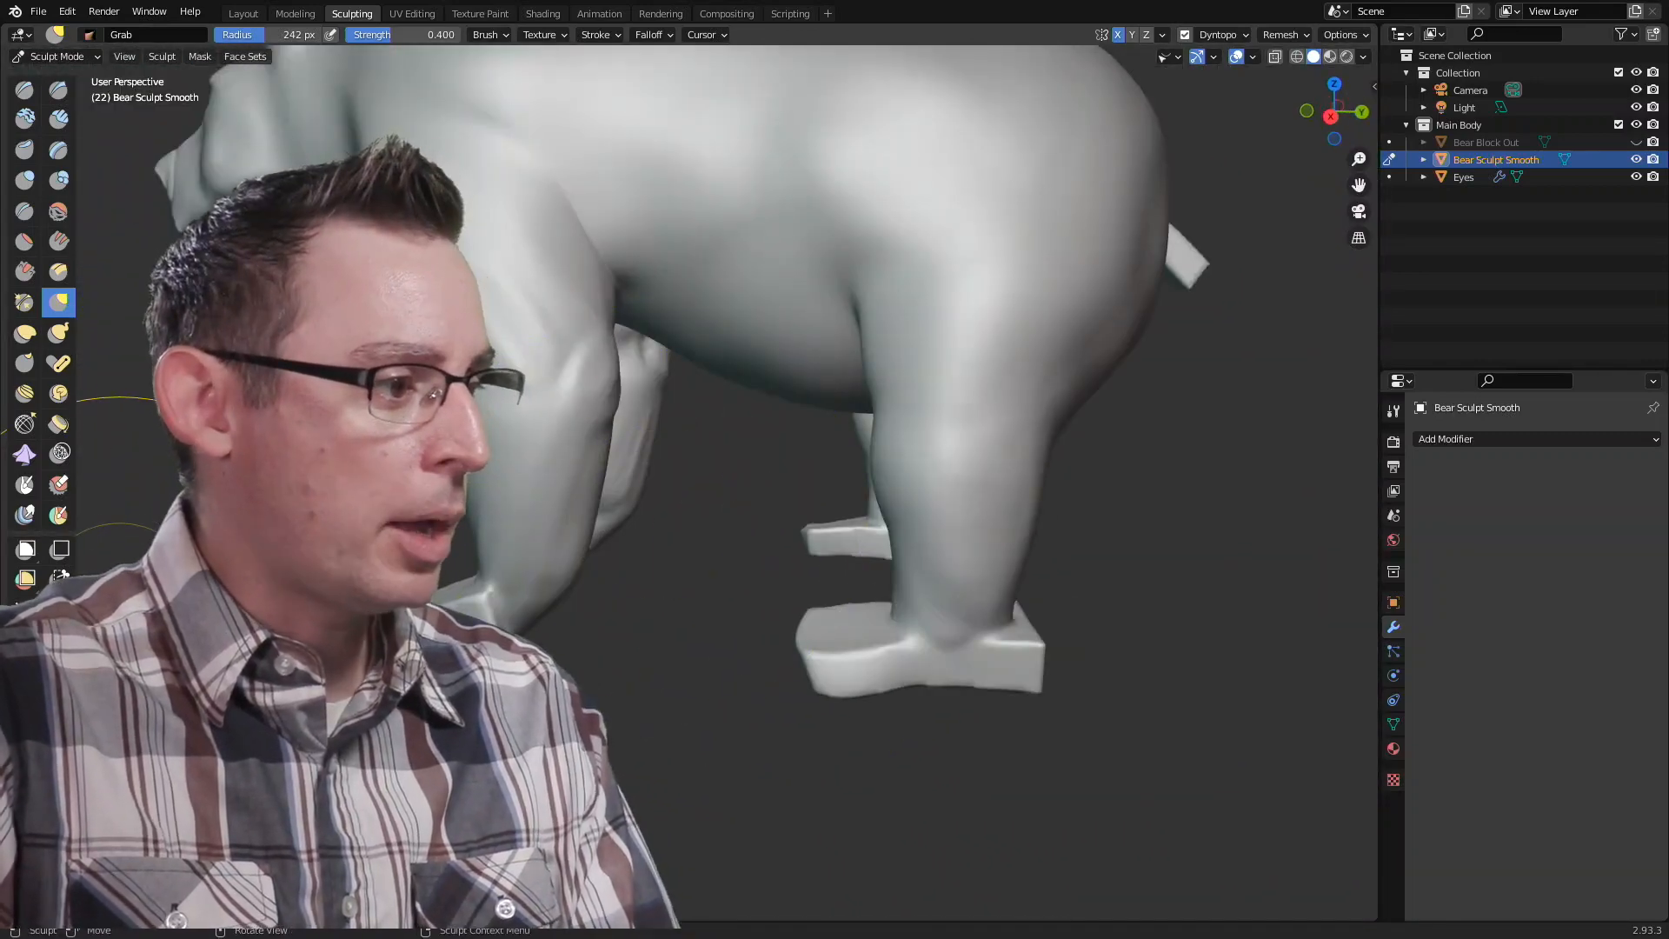
Step: Box Hide the front leg area that blocks the view of the hind foot
left_click(60, 550)
middle_click_drag(460, 522, 287, 365)
left_click_drag(514, 557, 758, 806)
scroll(937, 513, "up", 5)
middle_click_drag(938, 513, 252, 374)
Step: Grab the front edge and corners of the hind foot to form a longer, curved toe end
left_click(59, 302)
mouse_move(585, 444)
middle_mouse_down()
mouse_move(857, 510)
mouse_move(932, 558)
mouse_move(884, 544)
mouse_move(853, 495)
middle_mouse_up()
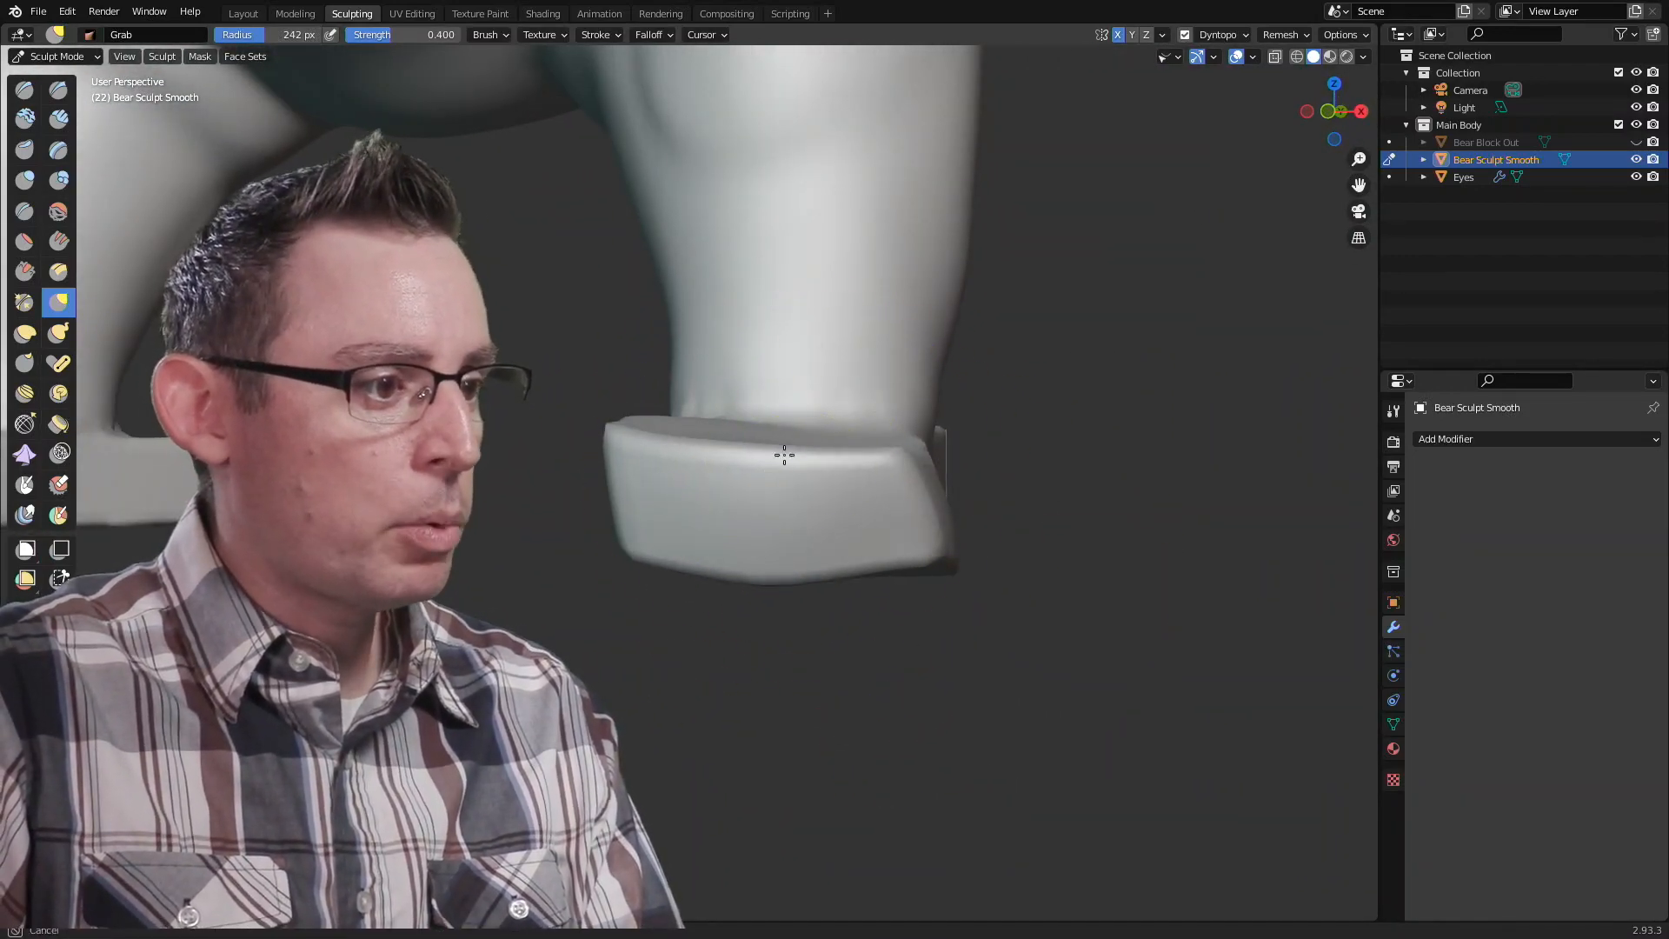
left_click_drag(791, 578, 771, 519)
mouse_move(764, 504)
middle_mouse_down()
mouse_move(800, 511)
mouse_move(881, 629)
middle_mouse_up()
left_click_drag(863, 773, 890, 785)
left_click_drag(615, 744, 592, 657)
left_click_drag(738, 775, 725, 886)
mouse_move(618, 747)
left_mouse_down()
mouse_move(587, 794)
mouse_move(623, 744)
left_mouse_up()
mouse_move(866, 795)
left_mouse_down()
mouse_move(840, 729)
mouse_move(878, 780)
left_mouse_up()
mouse_move(878, 780)
middle_mouse_down()
mouse_move(614, 495)
mouse_move(478, 526)
middle_mouse_up()
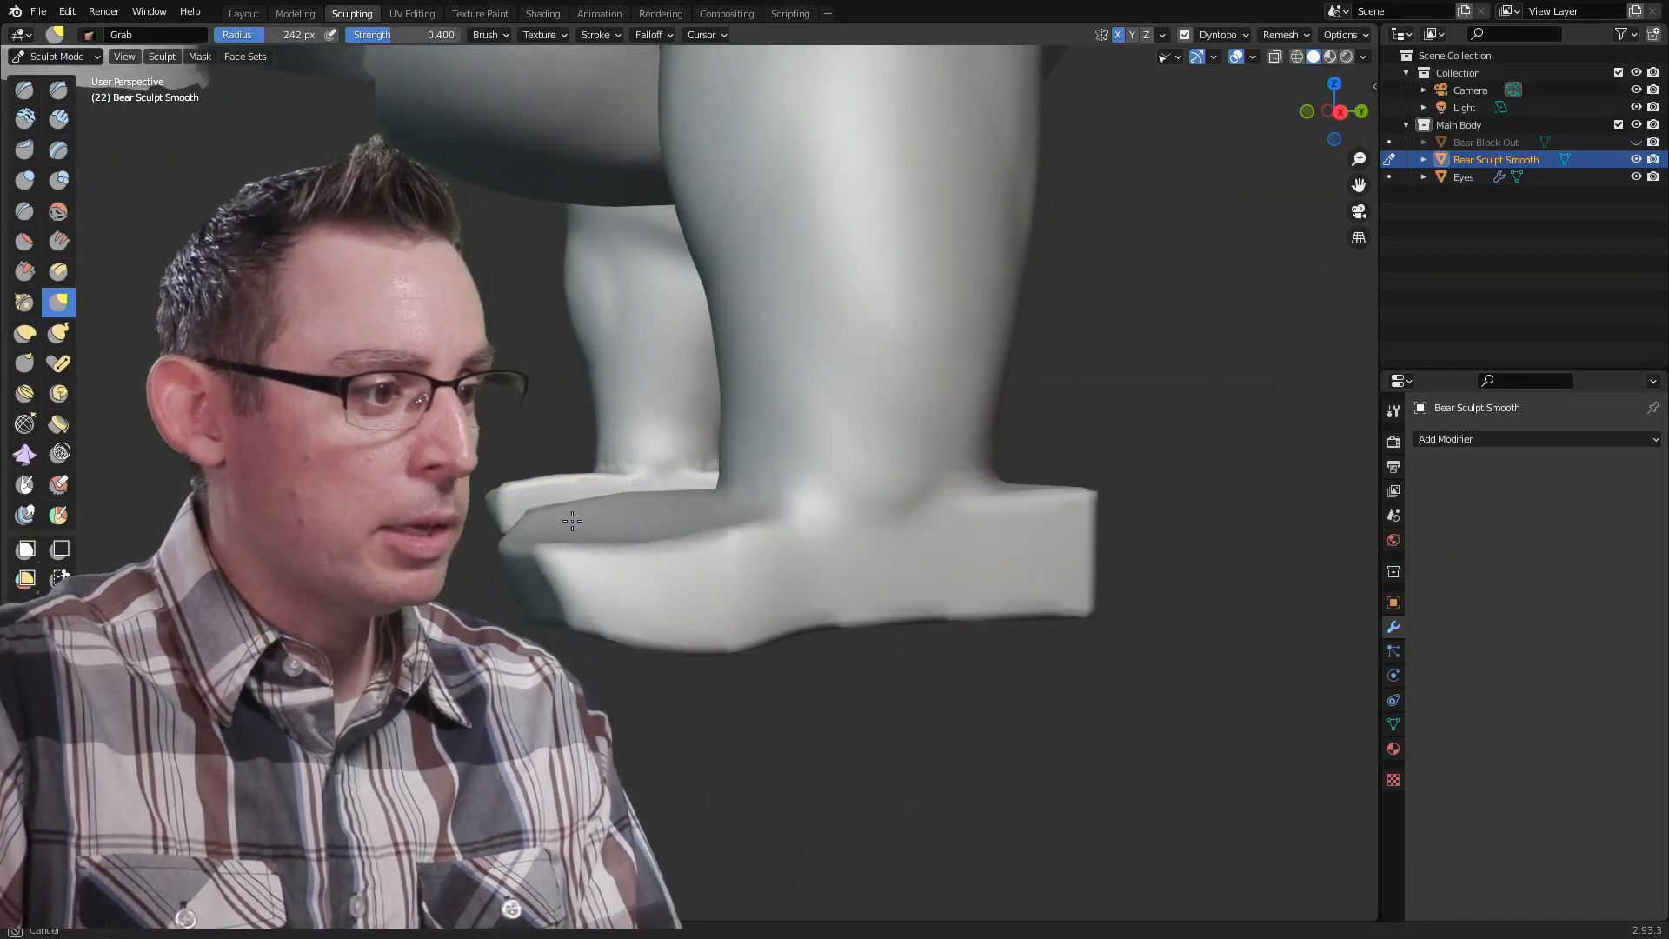
Step: Reduce the Grab radius to 137 px and refine the toe end into a rounded outline with a sloping top
mouse_move(608, 521)
middle_mouse_down()
mouse_move(706, 645)
mouse_move(707, 577)
mouse_move(663, 597)
mouse_move(663, 619)
middle_mouse_up()
key("f")
left_click(619, 572)
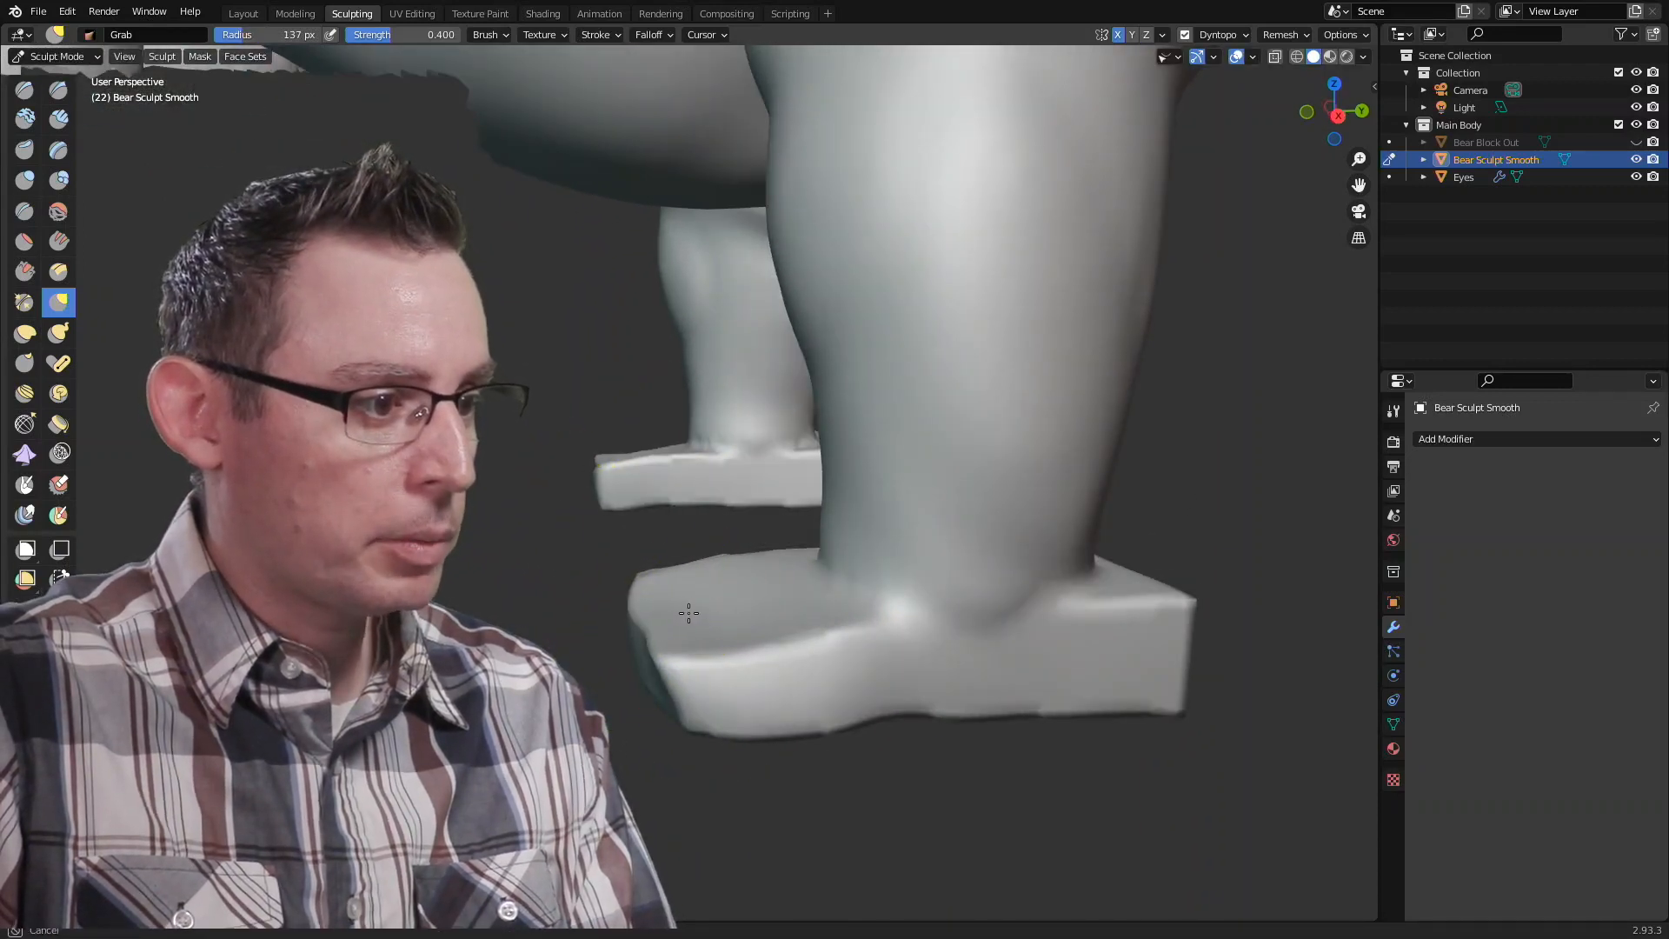
mouse_move(744, 659)
middle_mouse_down()
mouse_move(727, 626)
mouse_move(875, 649)
mouse_move(812, 652)
mouse_move(801, 587)
mouse_move(779, 670)
mouse_move(738, 596)
mouse_move(706, 608)
middle_mouse_up()
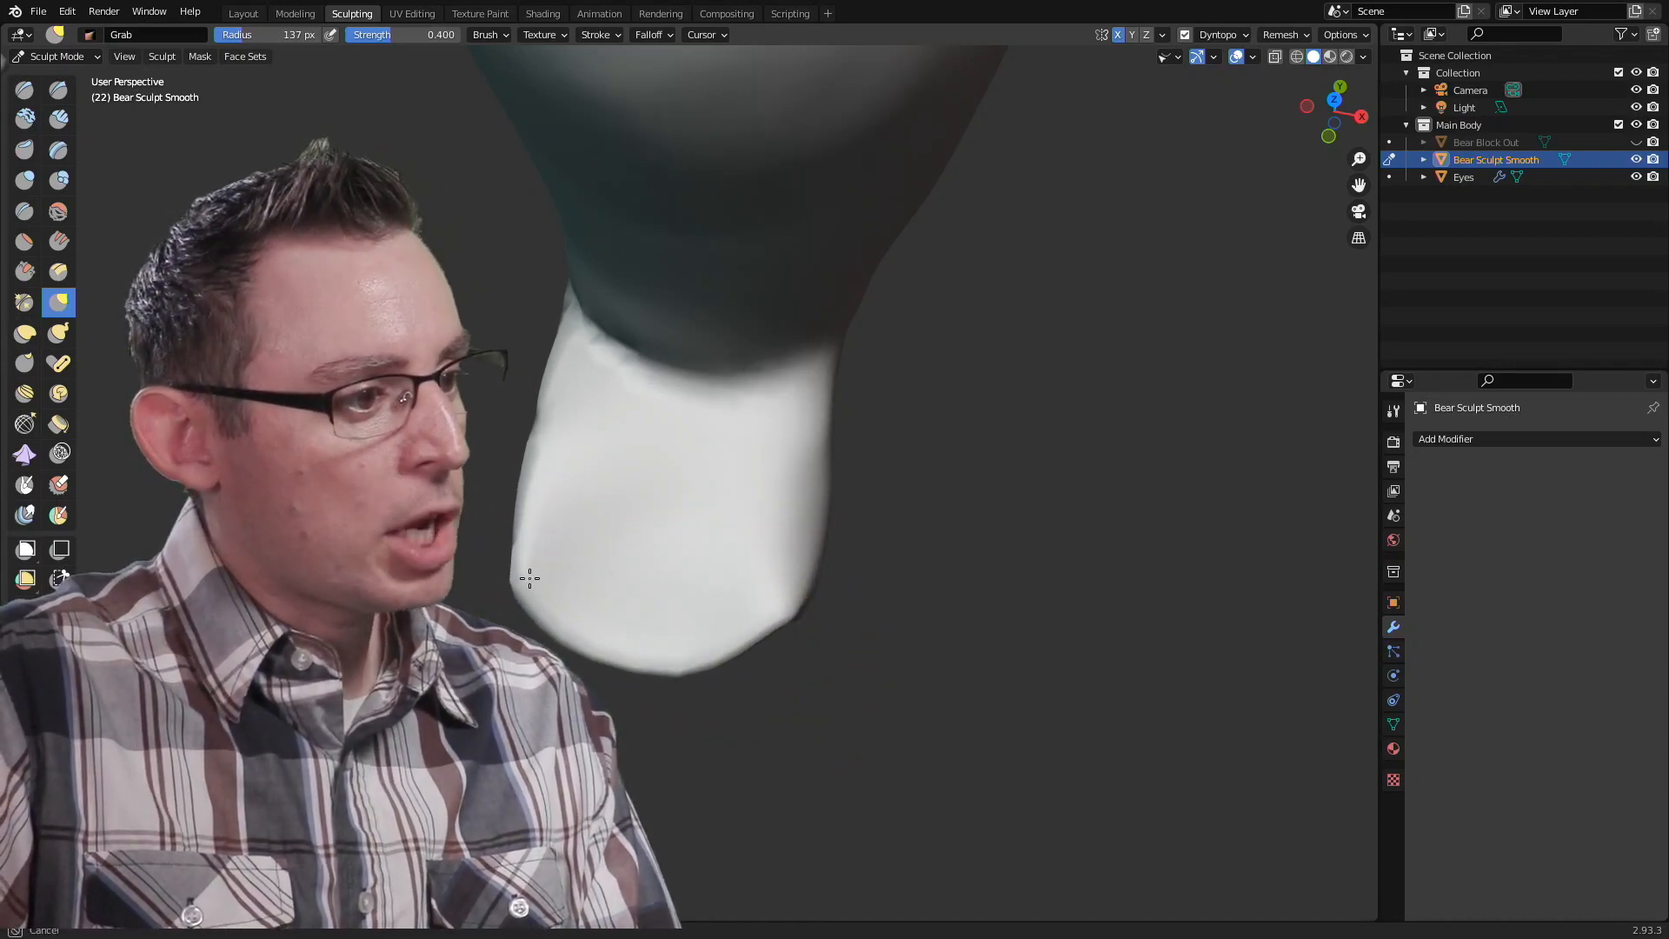
mouse_move(658, 564)
middle_mouse_down()
mouse_move(805, 559)
mouse_move(748, 541)
mouse_move(738, 559)
middle_mouse_up()
mouse_move(864, 641)
middle_mouse_down()
mouse_move(757, 566)
mouse_move(704, 670)
middle_mouse_up()
middle_click_drag(689, 727, 607, 700)
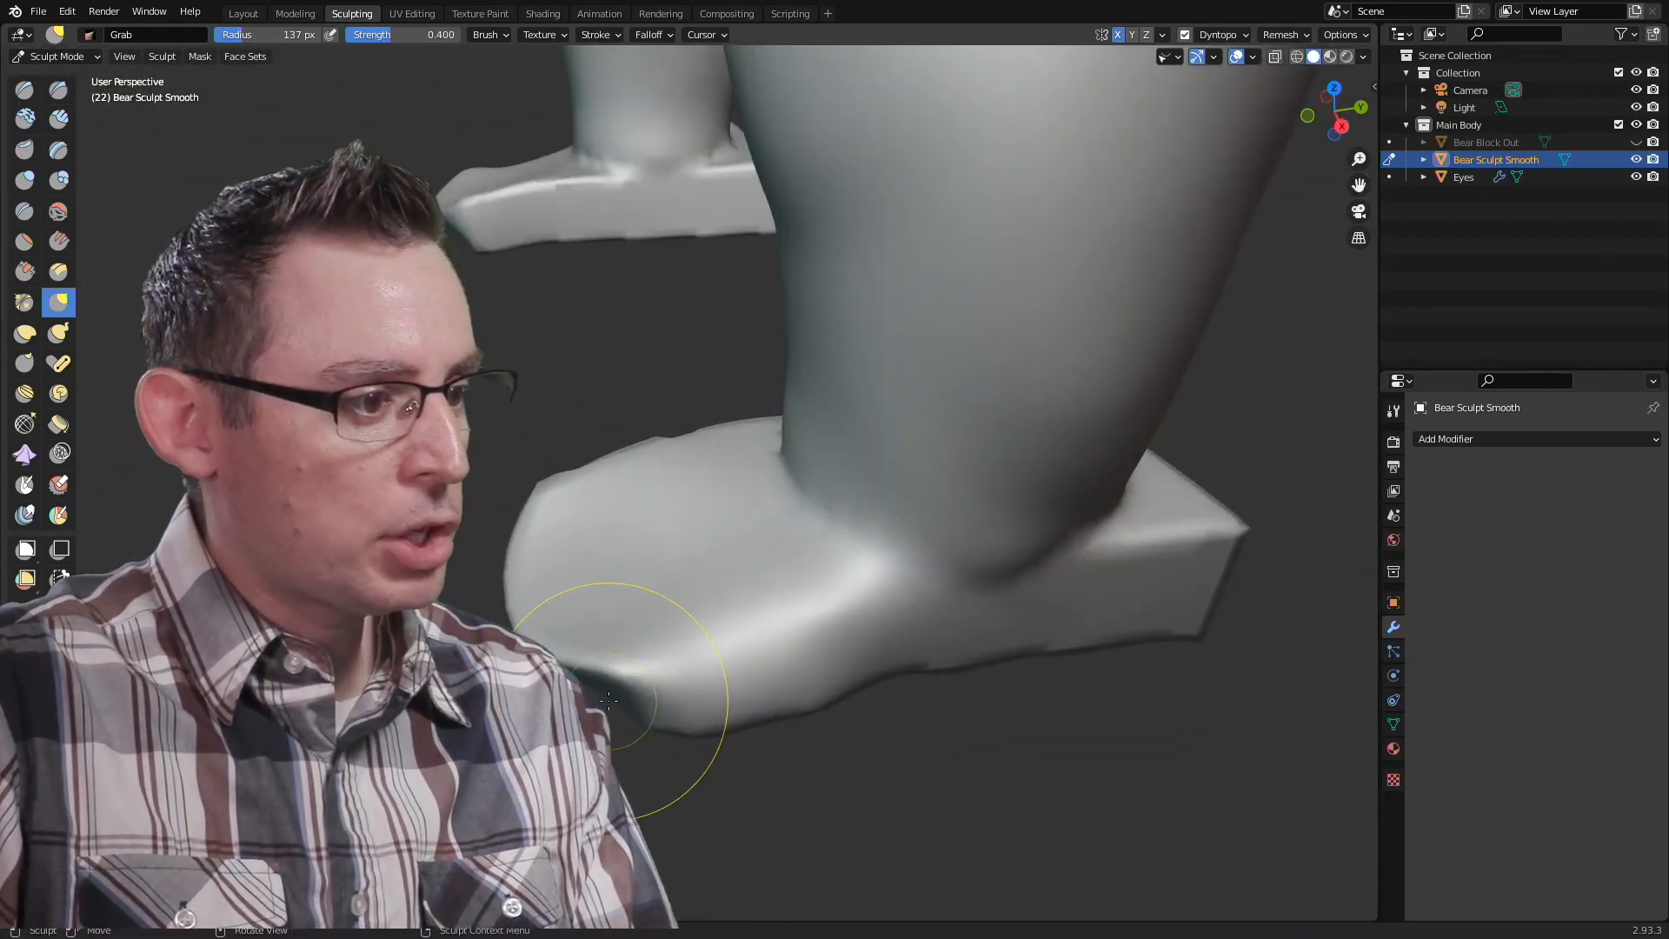
mouse_move(585, 603)
middle_mouse_down()
mouse_move(626, 652)
mouse_move(553, 577)
middle_mouse_up()
mouse_move(549, 519)
middle_mouse_down()
mouse_move(540, 544)
mouse_move(779, 515)
mouse_move(765, 559)
middle_mouse_up()
Step: Switch to the Draw brush and soften the hard edges across the top and front of the hind foot
left_click(24, 91)
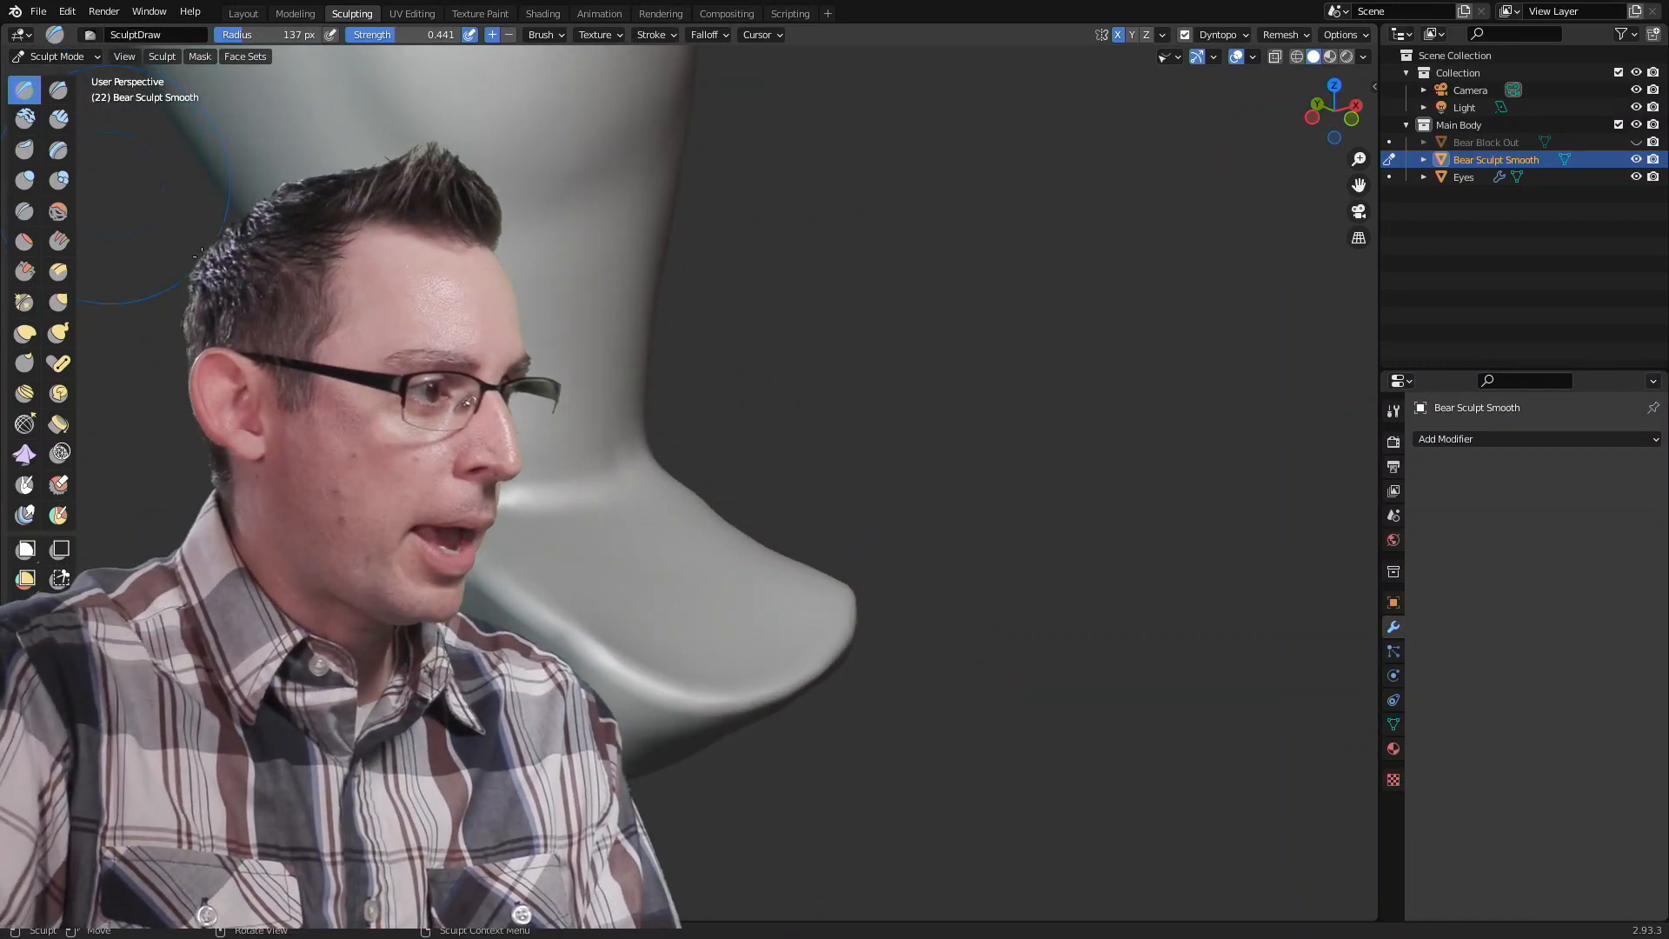
middle_click_drag(706, 641, 750, 633)
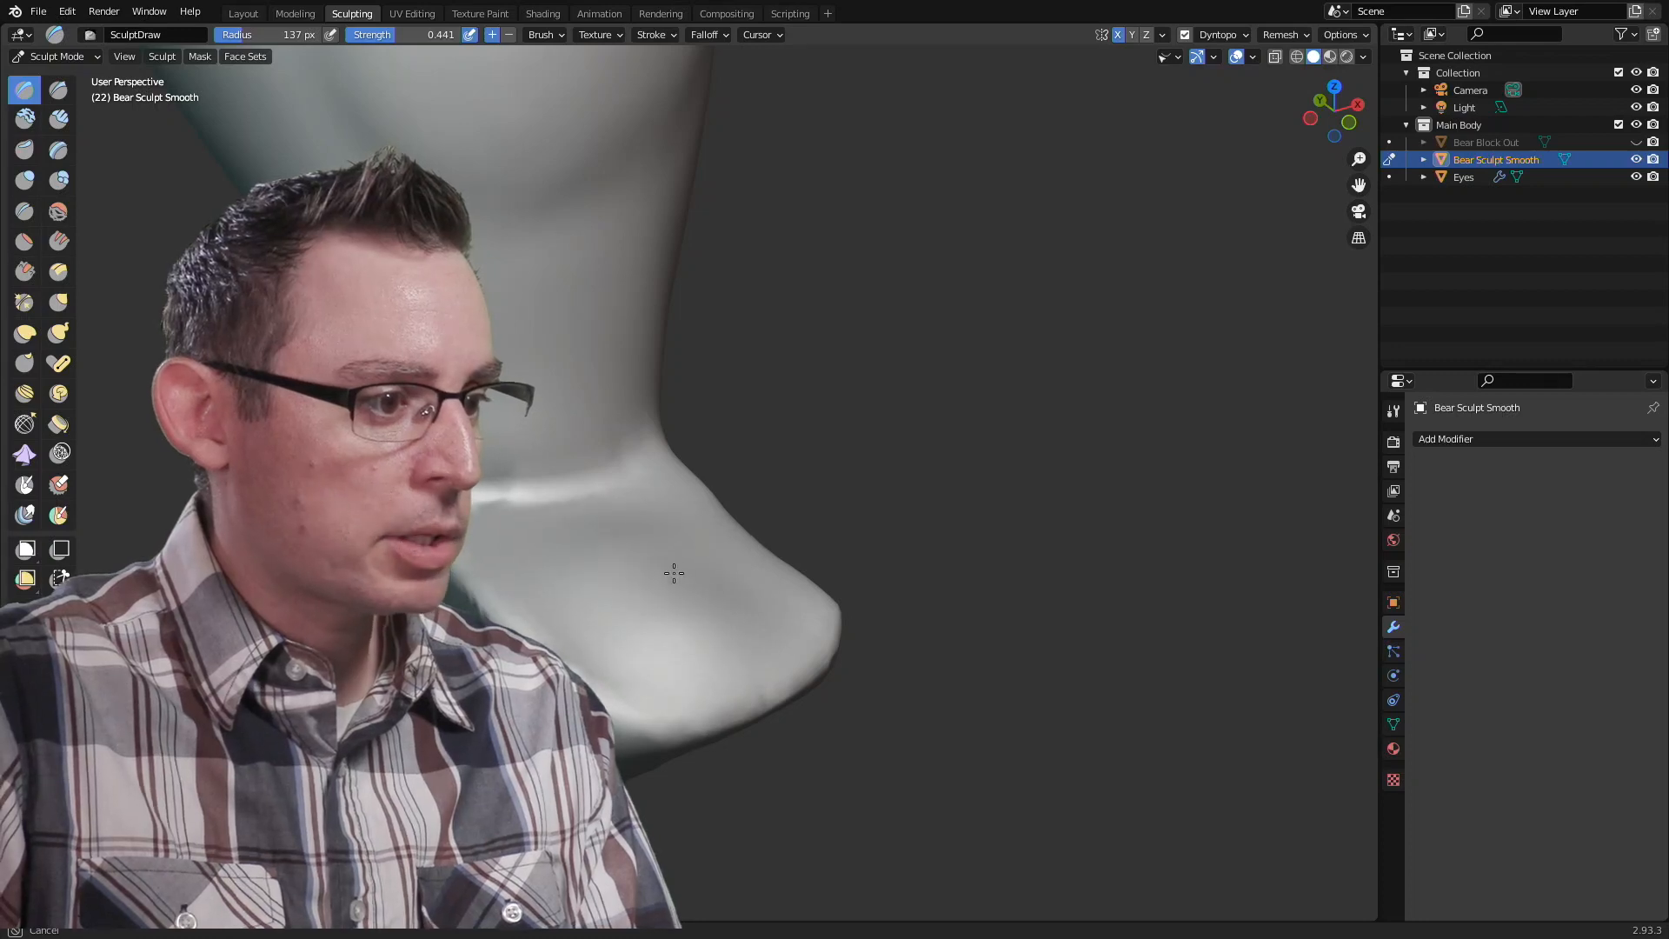
mouse_move(774, 619)
middle_mouse_down()
mouse_move(634, 608)
mouse_move(596, 566)
mouse_move(473, 574)
mouse_move(715, 502)
middle_mouse_up()
middle_click_drag(578, 544, 707, 566)
middle_click_drag(570, 598, 744, 572)
middle_click_drag(582, 586, 852, 544)
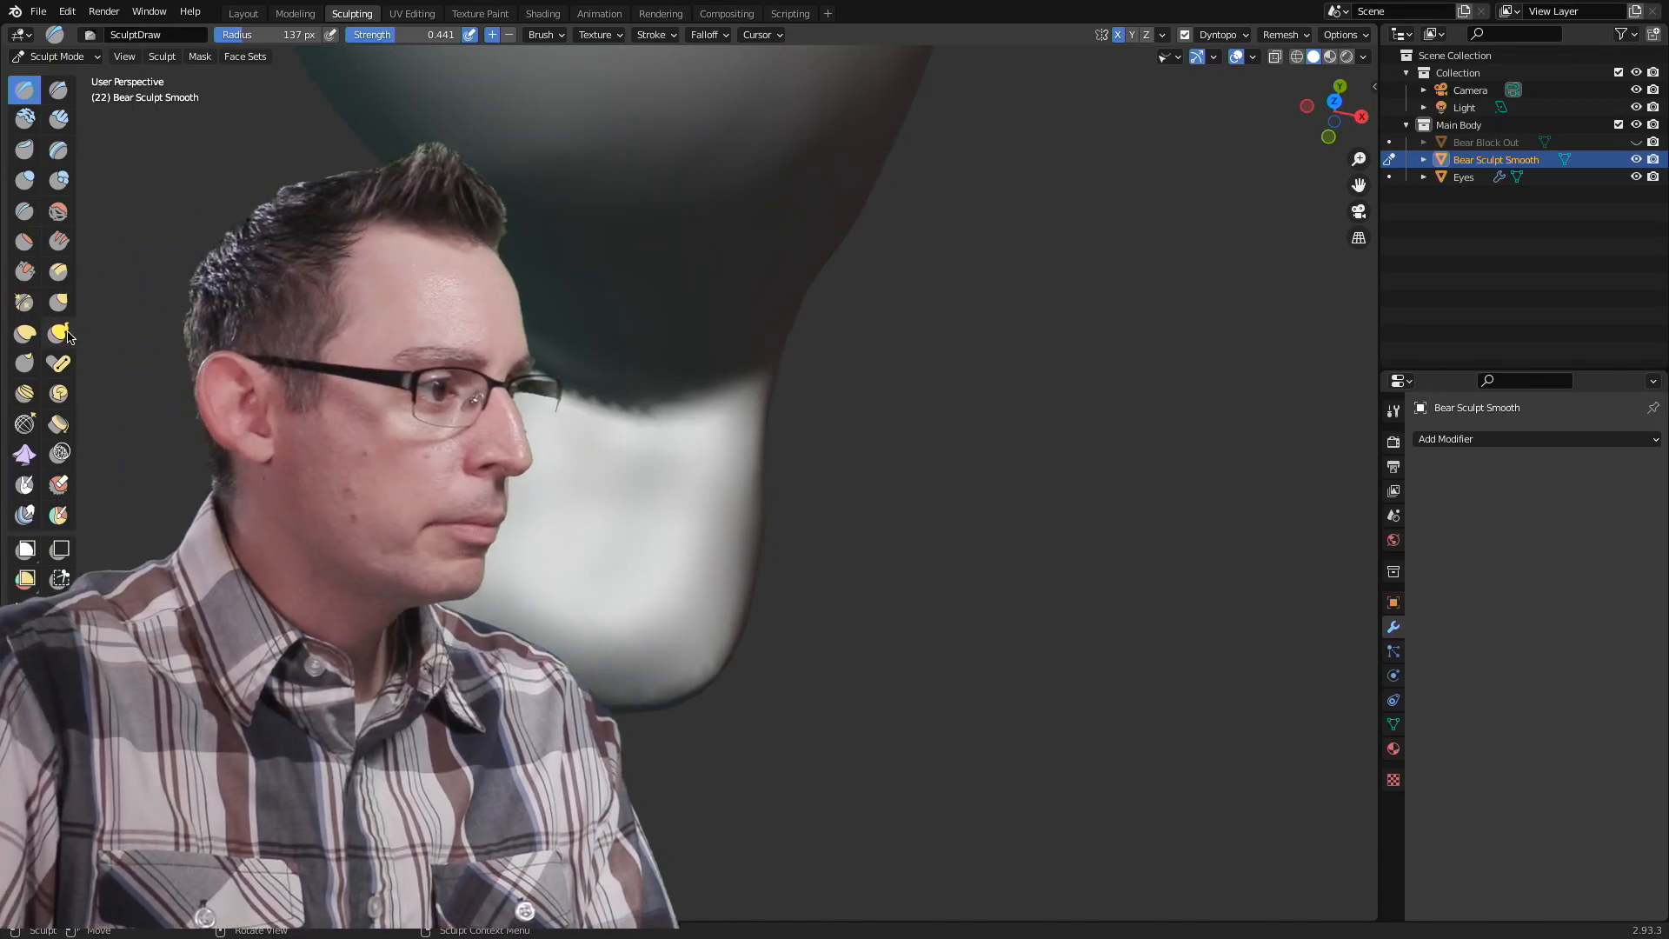
Step: Set the Grab brush radius to 167 px and adjust the rounded shape of the hind foot's front and sides
left_click(58, 302)
key("f")
left_click(594, 667)
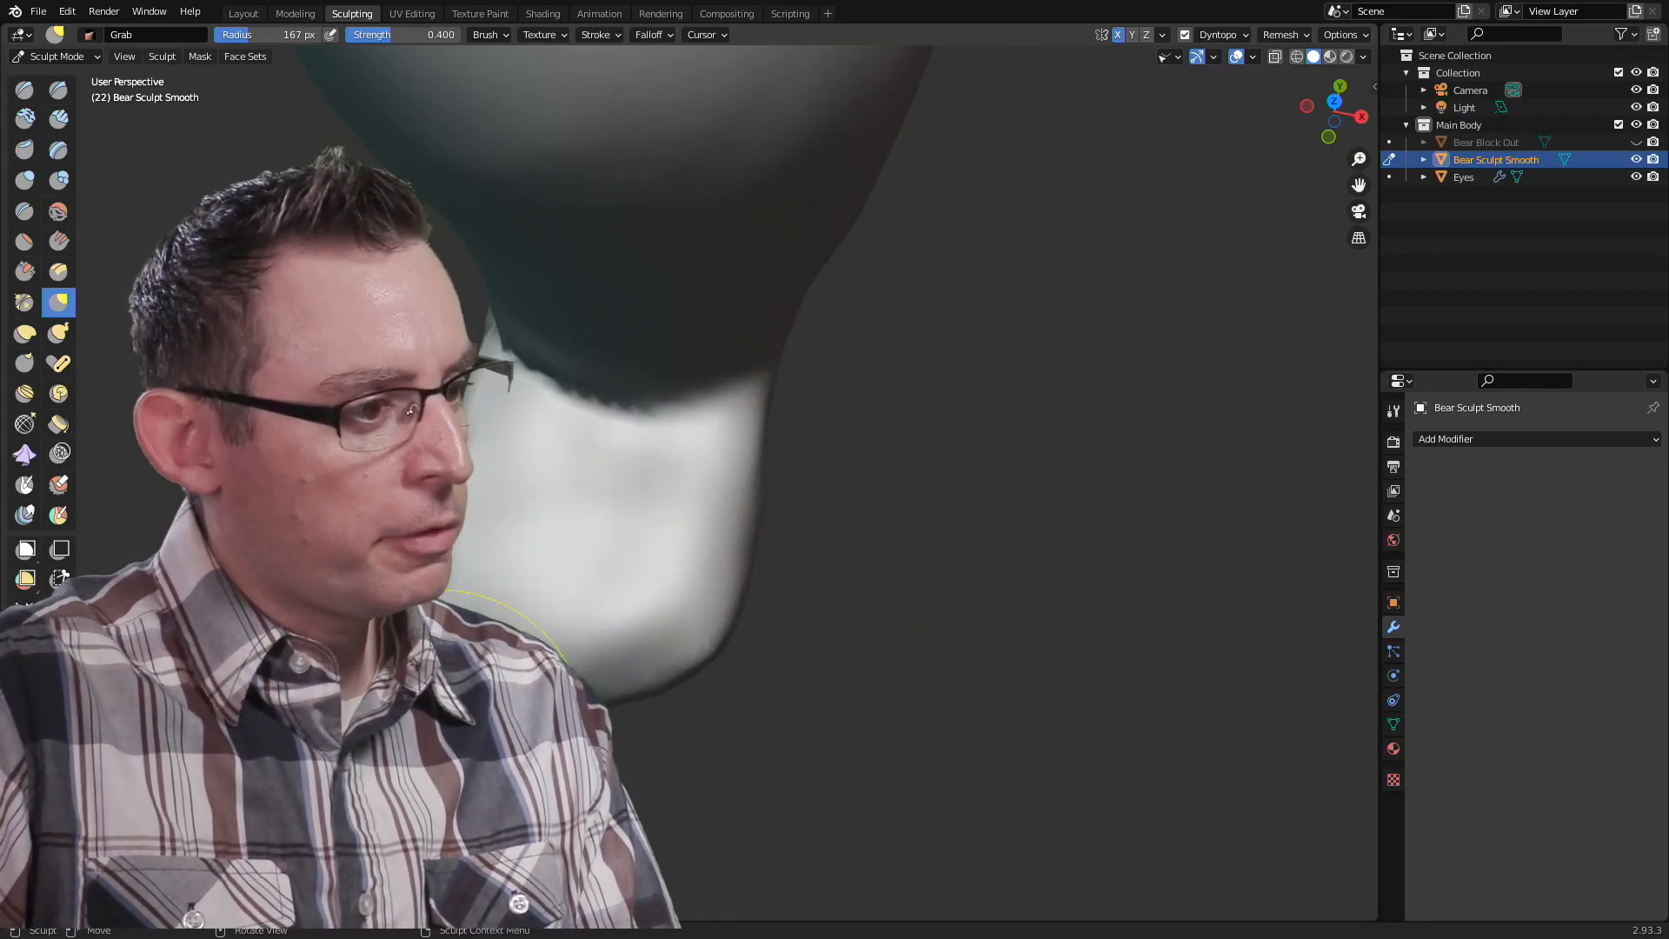
middle_click_drag(614, 615, 586, 580)
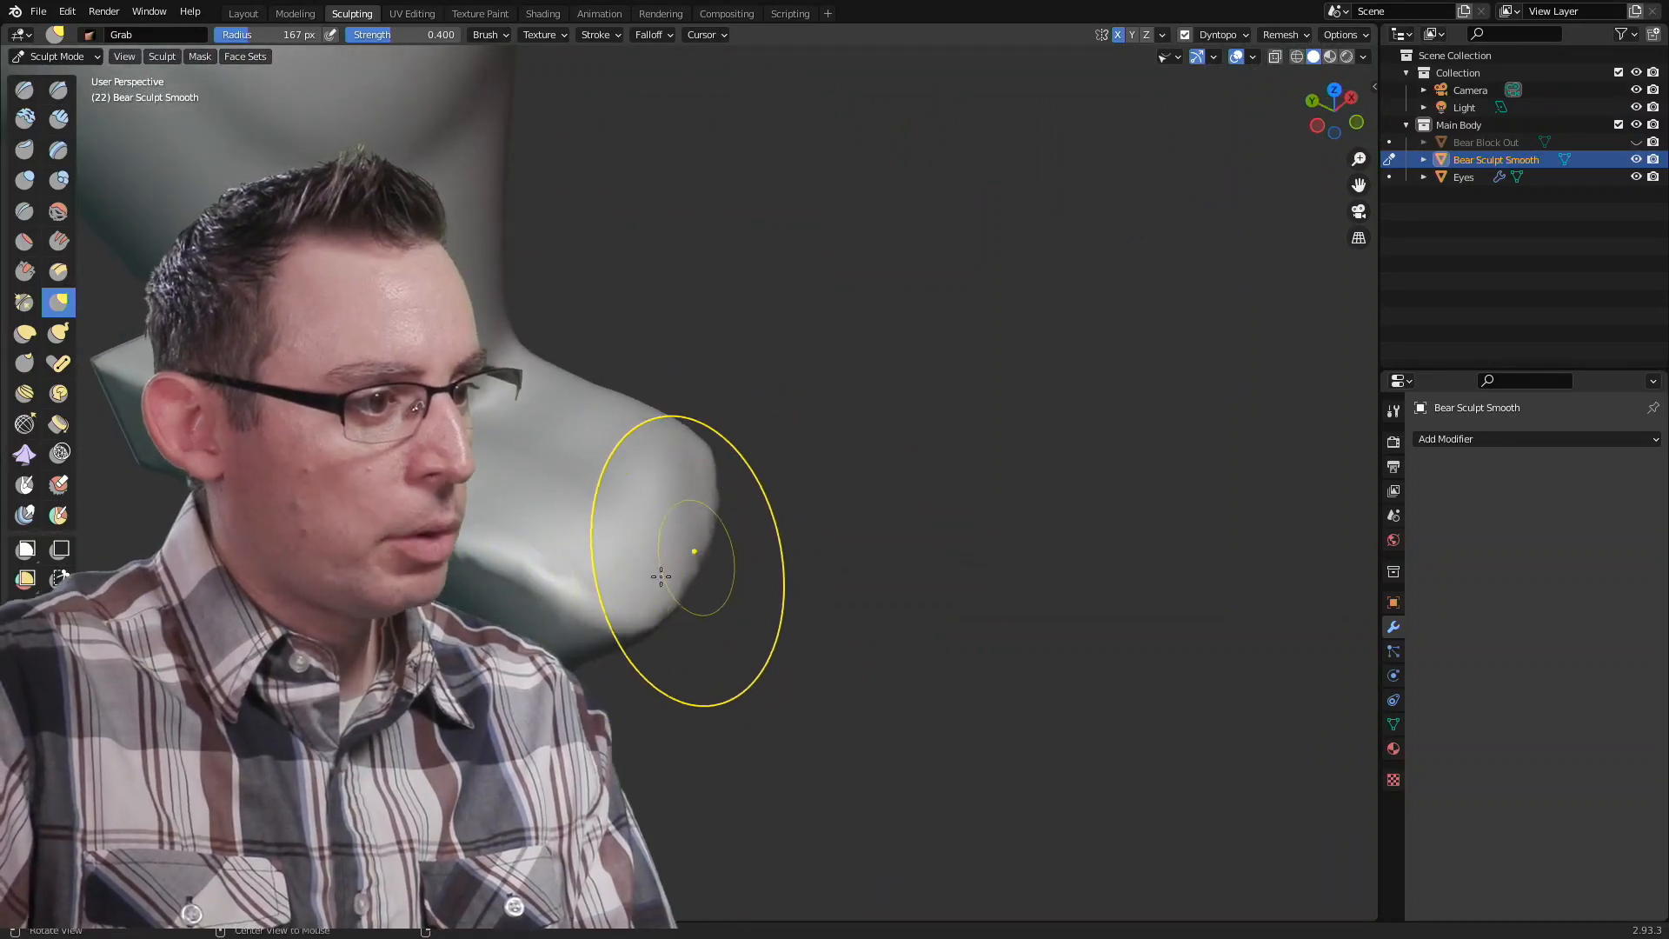
middle_click_drag(693, 559, 615, 615)
middle_click_drag(782, 392, 787, 339)
mouse_move(791, 334)
left_mouse_down()
mouse_move(599, 430)
mouse_move(606, 468)
mouse_move(680, 462)
left_mouse_up()
left_click_drag(862, 452, 872, 449)
Step: Grab the heel's square back corners and edges and reshape them into a rounder heel
mouse_move(809, 480)
middle_mouse_down()
mouse_move(797, 496)
mouse_move(867, 379)
mouse_move(670, 447)
mouse_move(635, 512)
mouse_move(719, 611)
middle_mouse_up()
left_click_drag(719, 611, 710, 629)
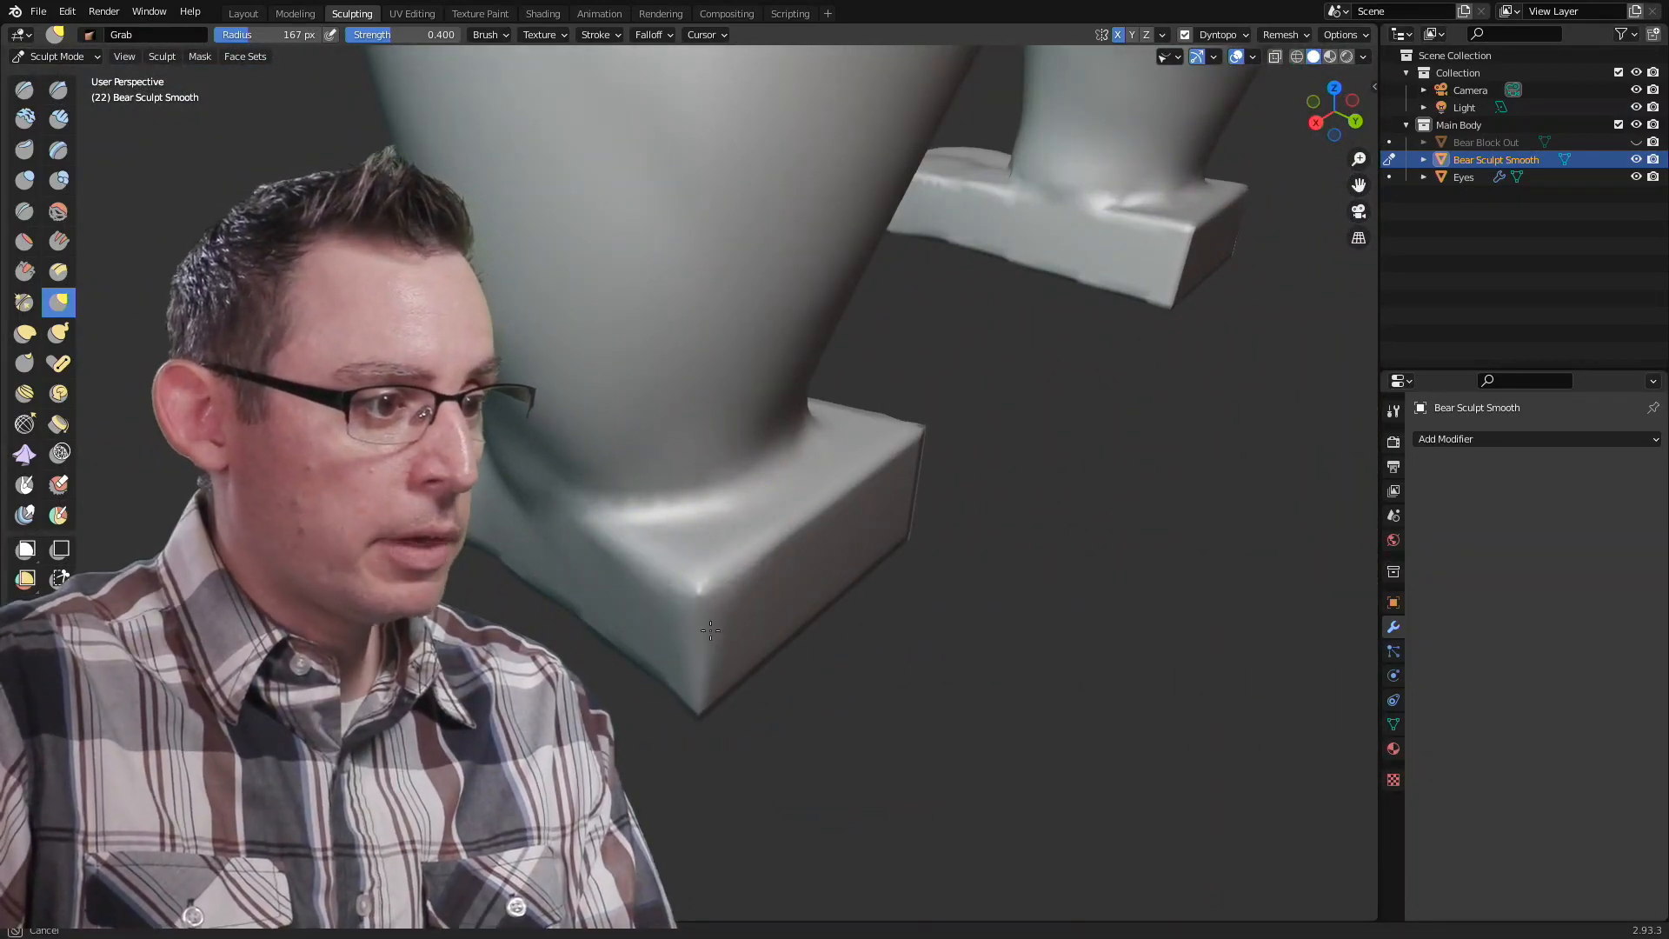
mouse_move(722, 625)
middle_mouse_down()
mouse_move(680, 639)
mouse_move(684, 498)
mouse_move(674, 509)
middle_mouse_up()
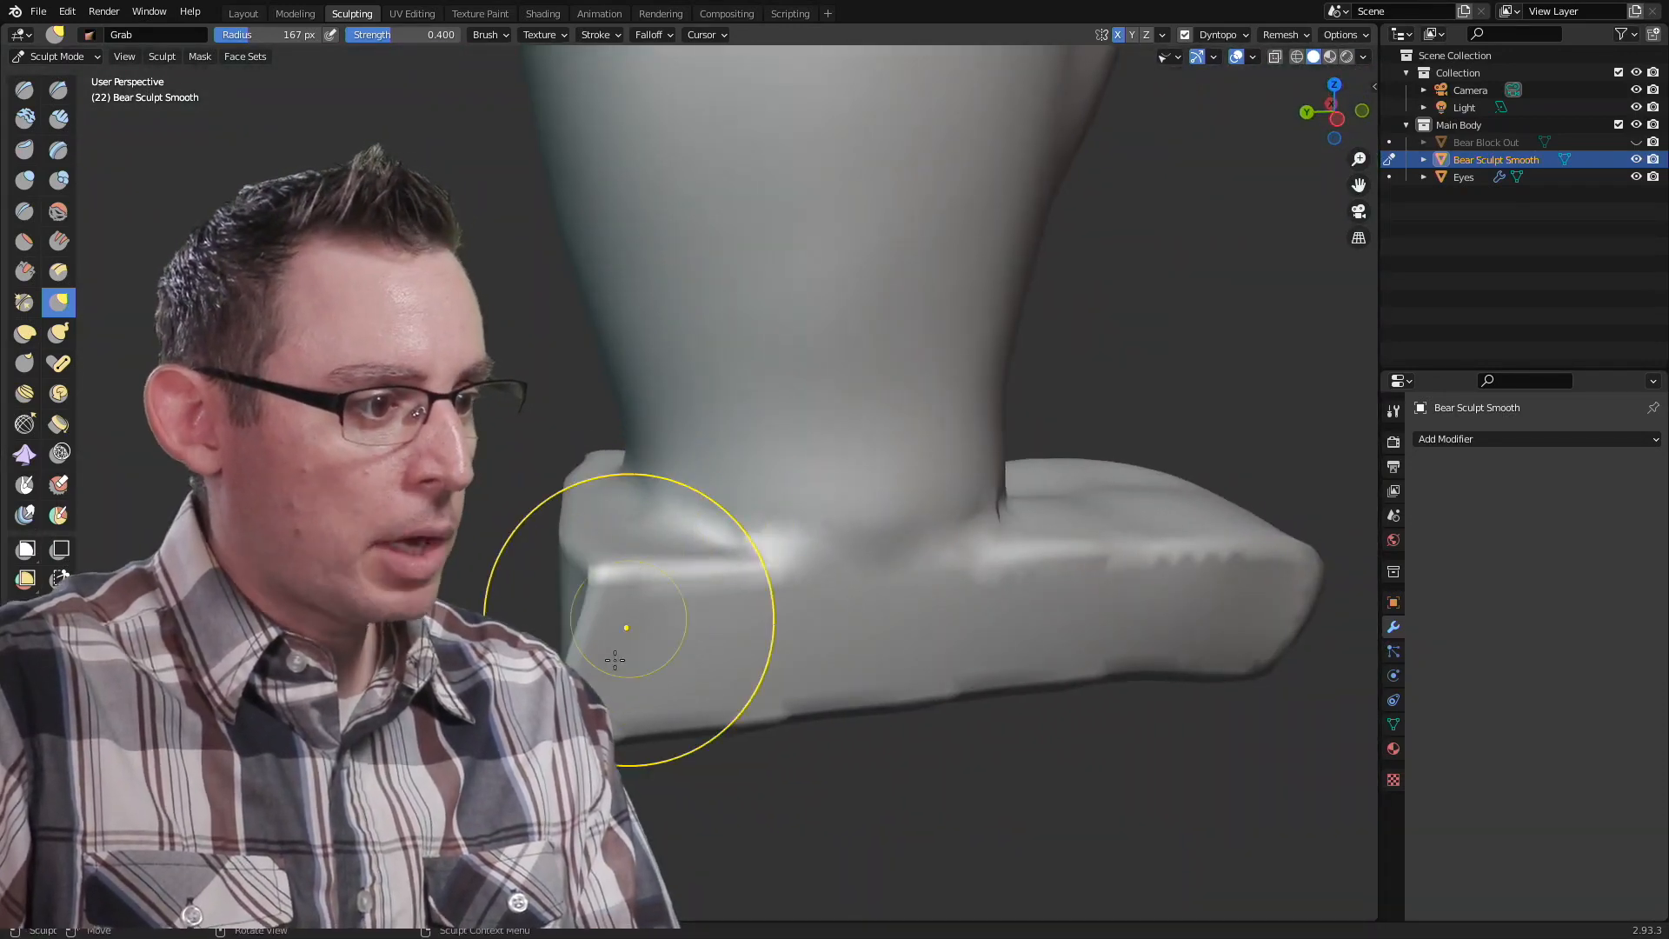
left_click_drag(663, 647, 603, 648)
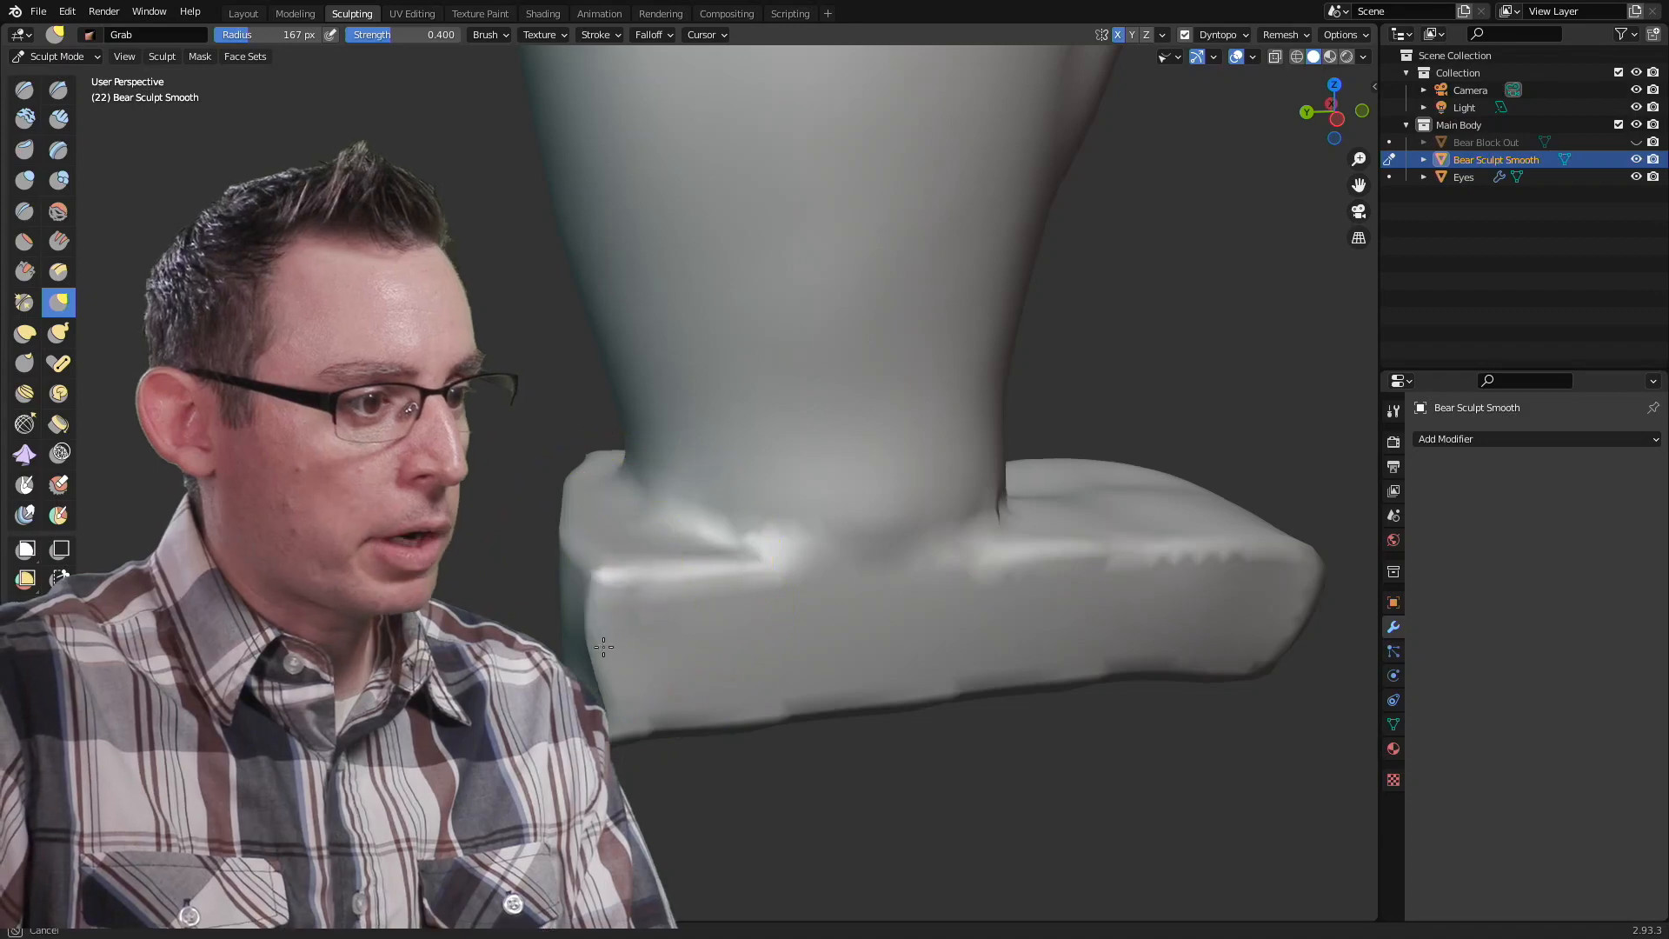
mouse_move(621, 628)
middle_mouse_down()
mouse_move(756, 551)
mouse_move(782, 328)
middle_mouse_up()
mouse_move(748, 470)
middle_mouse_down()
mouse_move(727, 513)
mouse_move(756, 487)
mouse_move(786, 548)
mouse_move(693, 564)
middle_mouse_up()
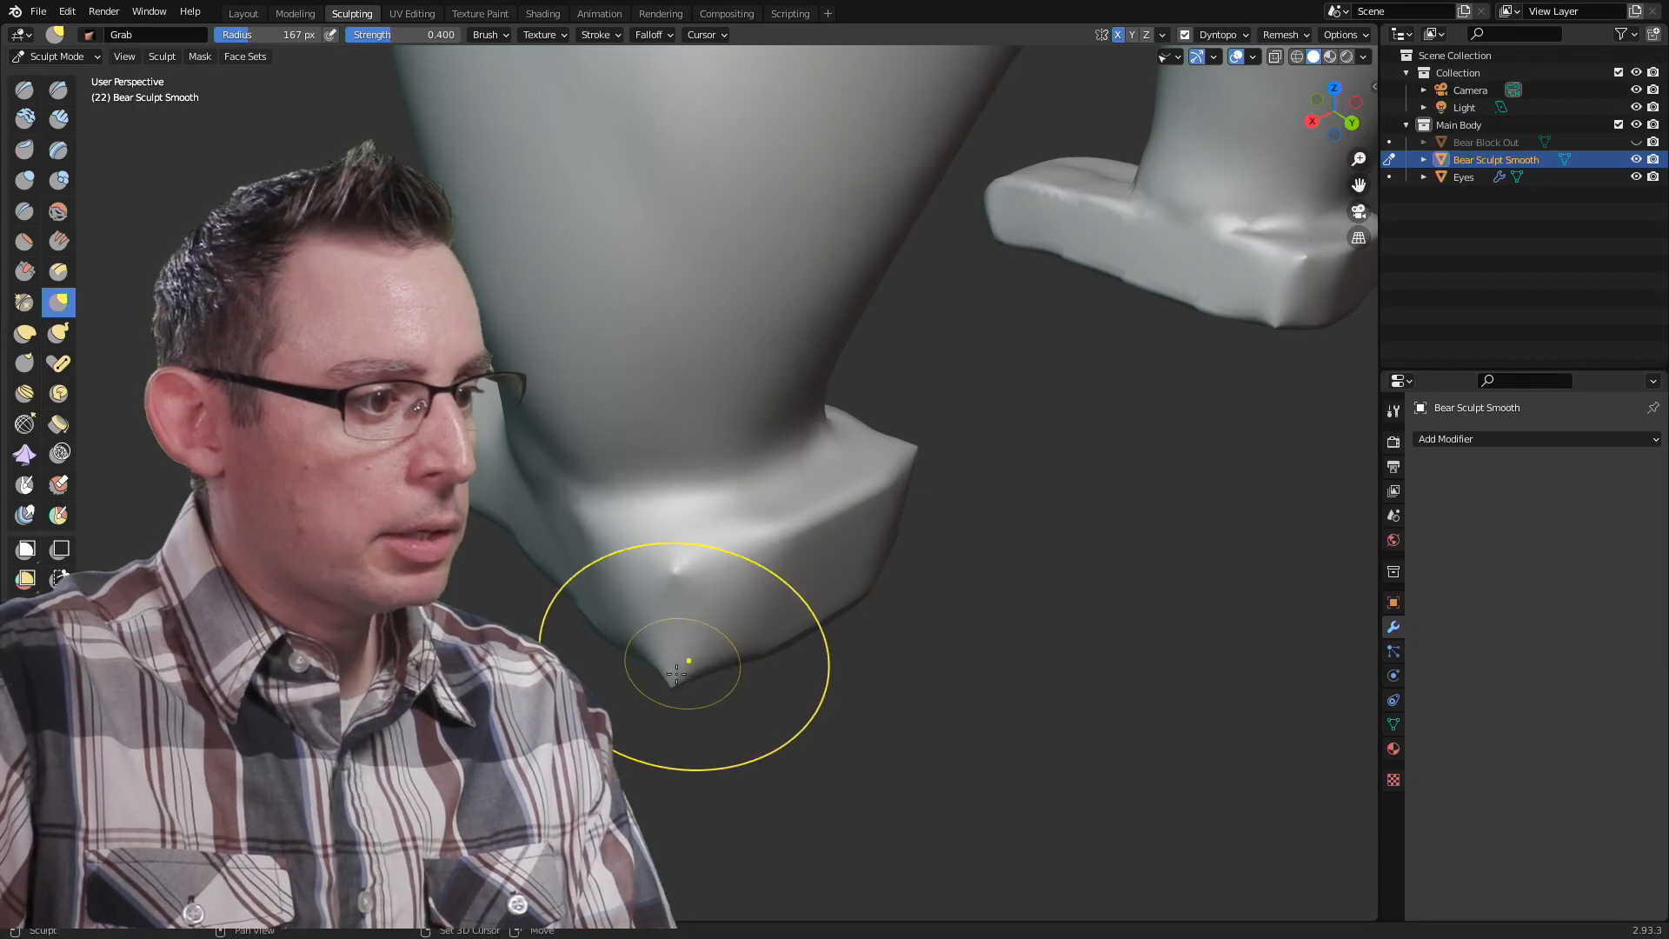
mouse_move(724, 603)
middle_mouse_down()
mouse_move(686, 522)
mouse_move(634, 597)
mouse_move(634, 548)
mouse_move(696, 465)
mouse_move(652, 417)
mouse_move(662, 475)
middle_mouse_up()
left_click_drag(806, 537, 811, 533)
mouse_move(824, 523)
middle_mouse_down()
mouse_move(745, 499)
mouse_move(804, 513)
middle_mouse_up()
mouse_move(734, 612)
left_mouse_down()
mouse_move(706, 664)
mouse_move(730, 665)
left_mouse_up()
middle_click_drag(720, 580, 652, 522)
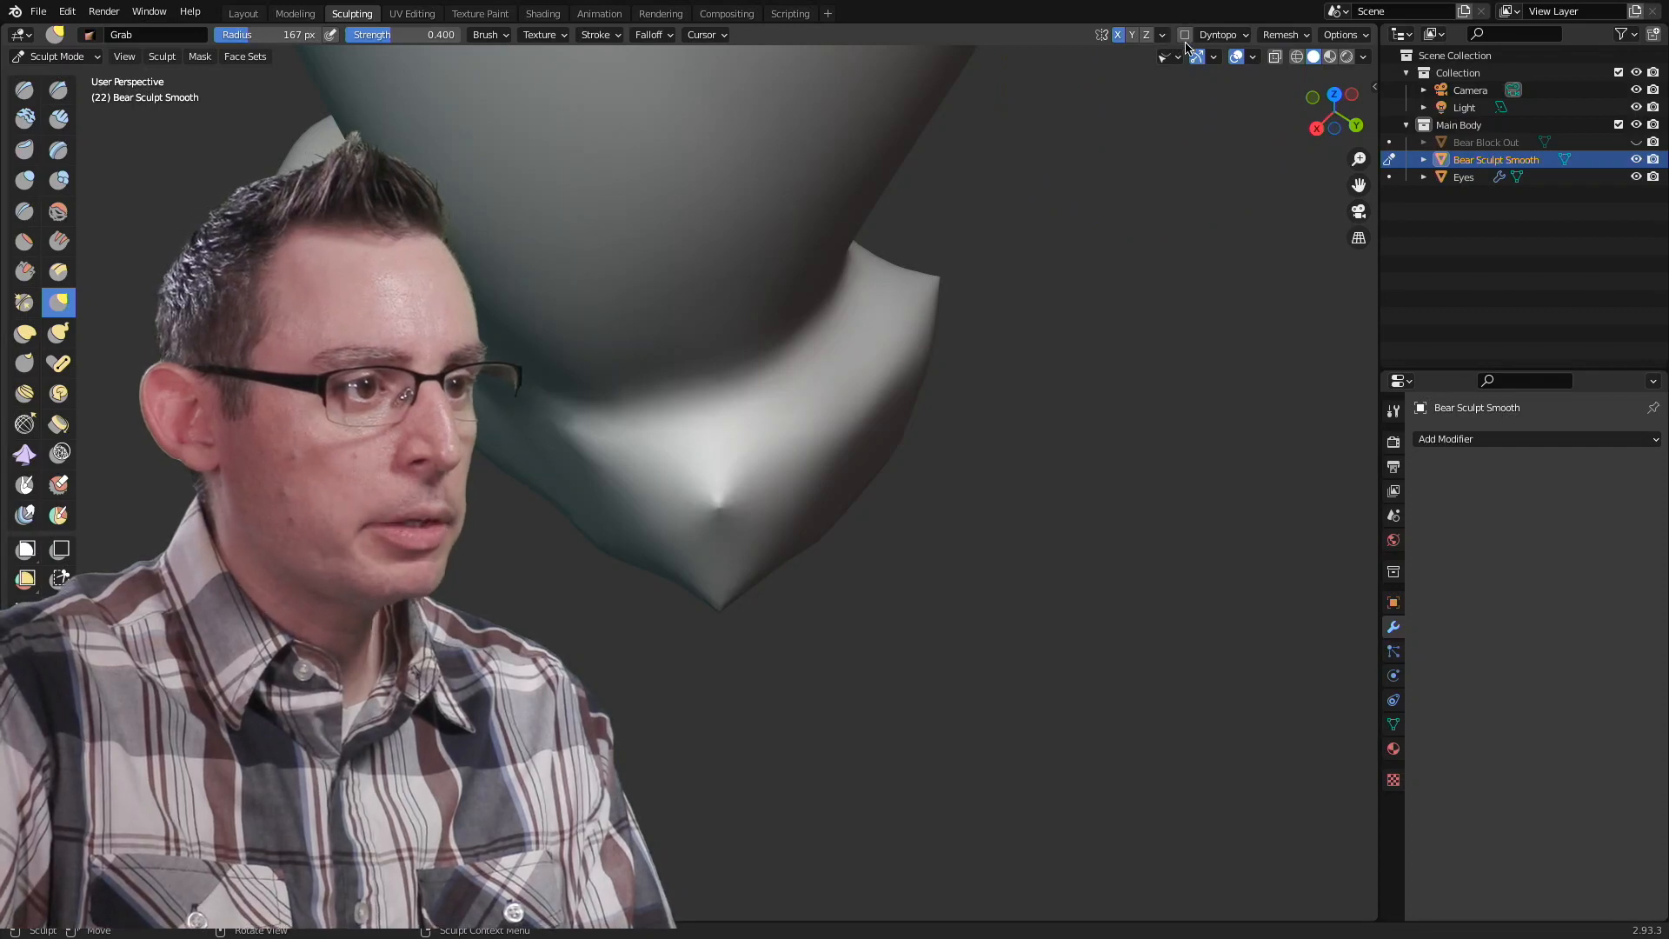
Step: Smooth away the heel's pointed corners using the Draw brush with Dyntopo enabled, and turn Dyntopo off again
left_click(26, 91)
middle_click_drag(551, 484, 740, 444)
mouse_move(633, 524)
middle_mouse_down()
mouse_move(667, 447)
mouse_move(749, 503)
mouse_move(726, 548)
middle_mouse_up()
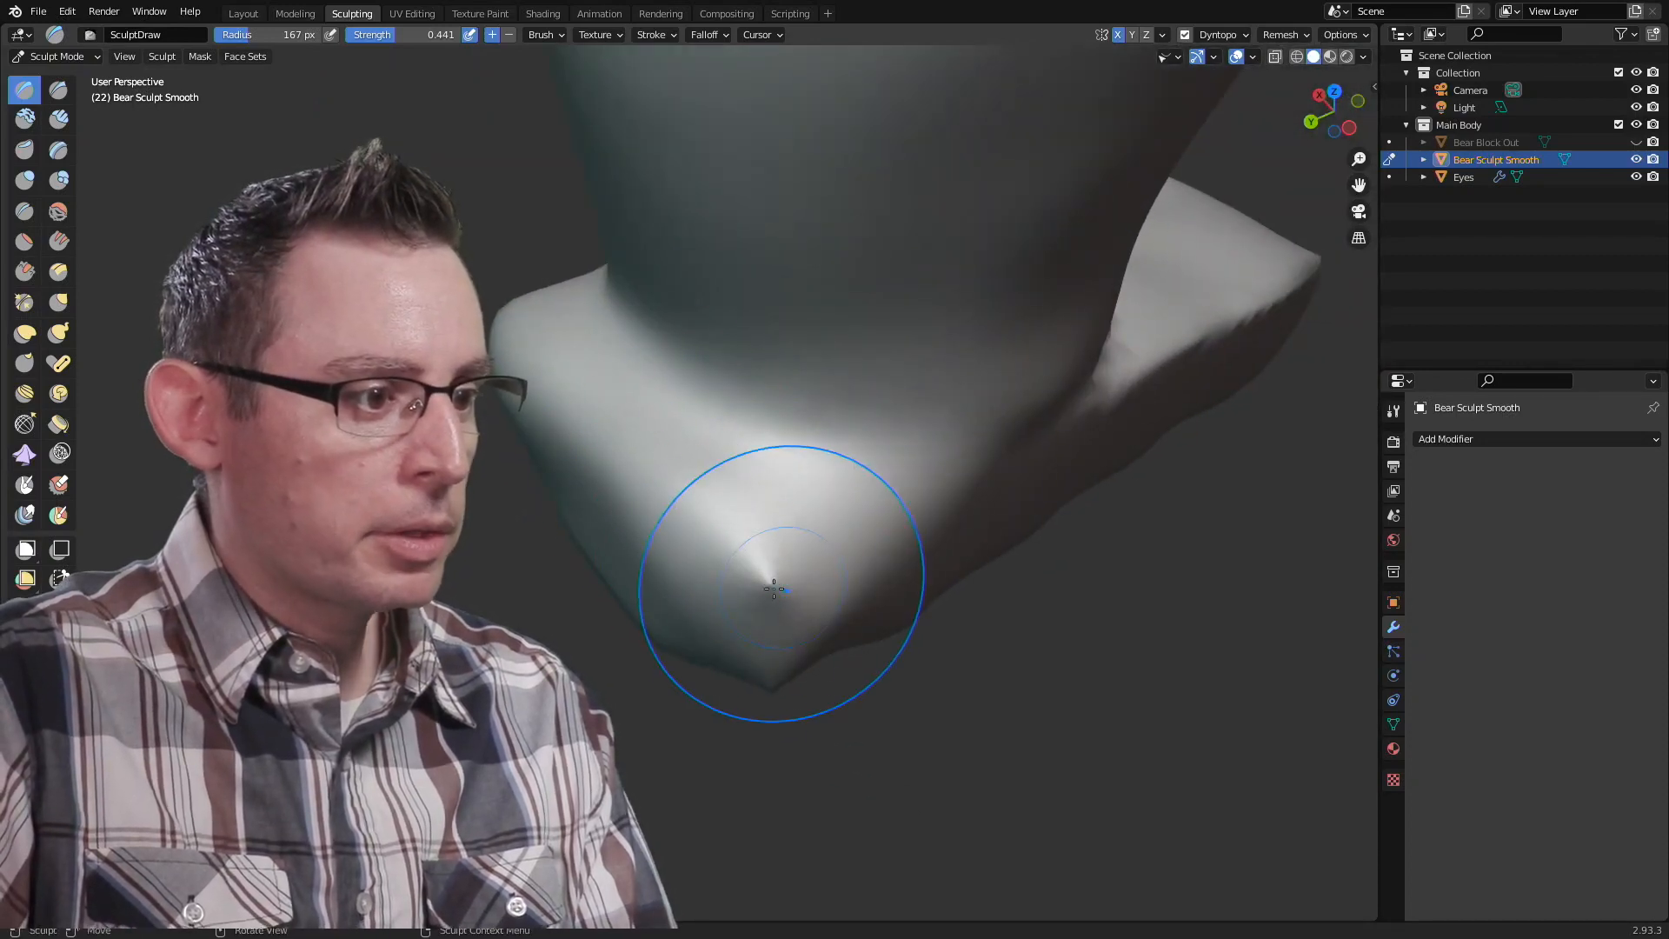
left_click_drag(782, 574, 812, 578, "shift")
middle_click_drag(820, 648, 689, 383)
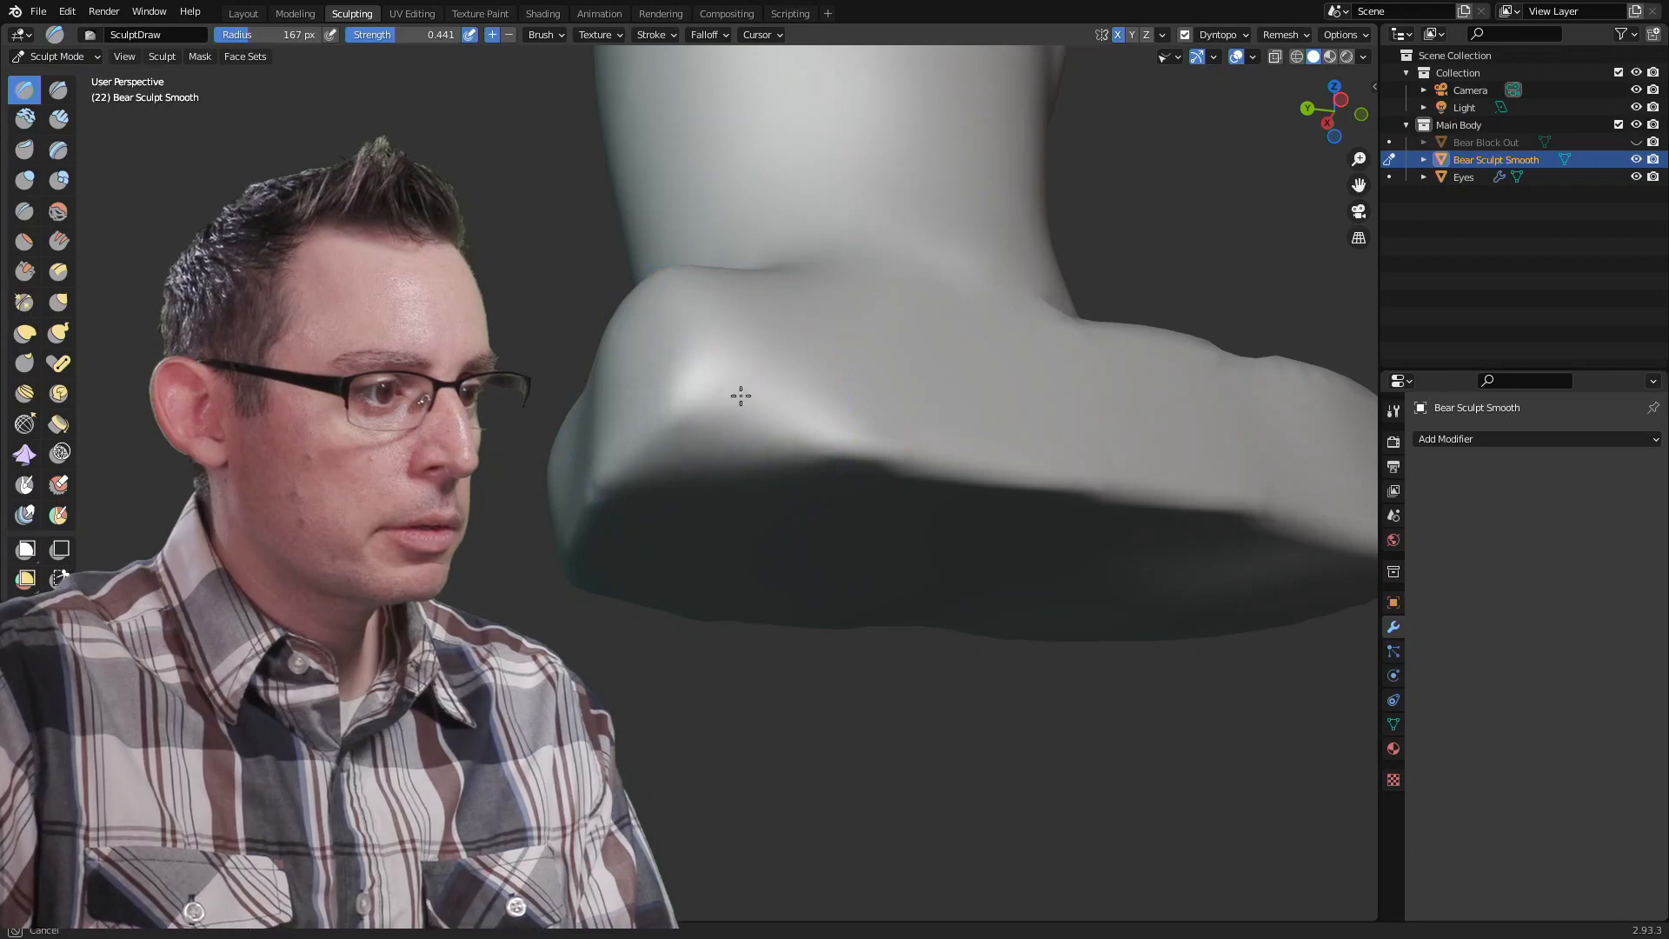
mouse_move(700, 399)
middle_mouse_down()
mouse_move(770, 494)
mouse_move(1153, 102)
middle_mouse_up()
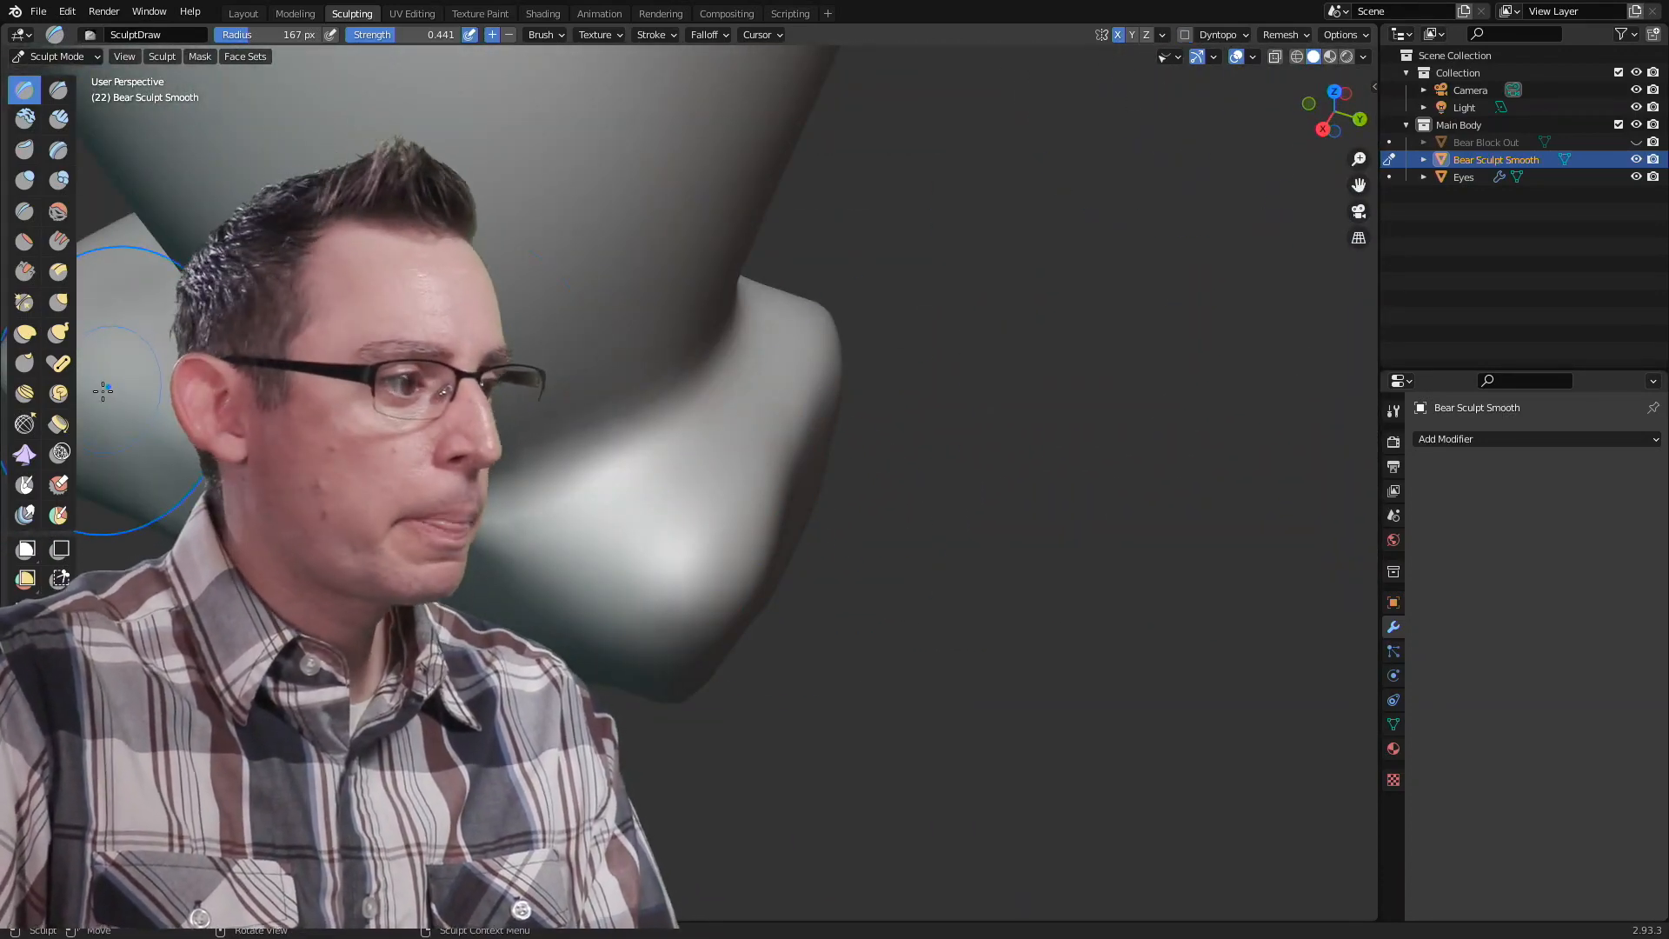
Step: Set the Grab brush radius to 232 px and reshape the back of the heel below the ankle
left_click(73, 304)
key("f")
left_click(775, 652)
mouse_move(870, 487)
middle_mouse_down()
mouse_move(758, 454)
mouse_move(805, 509)
mouse_move(782, 551)
mouse_move(717, 532)
middle_mouse_up()
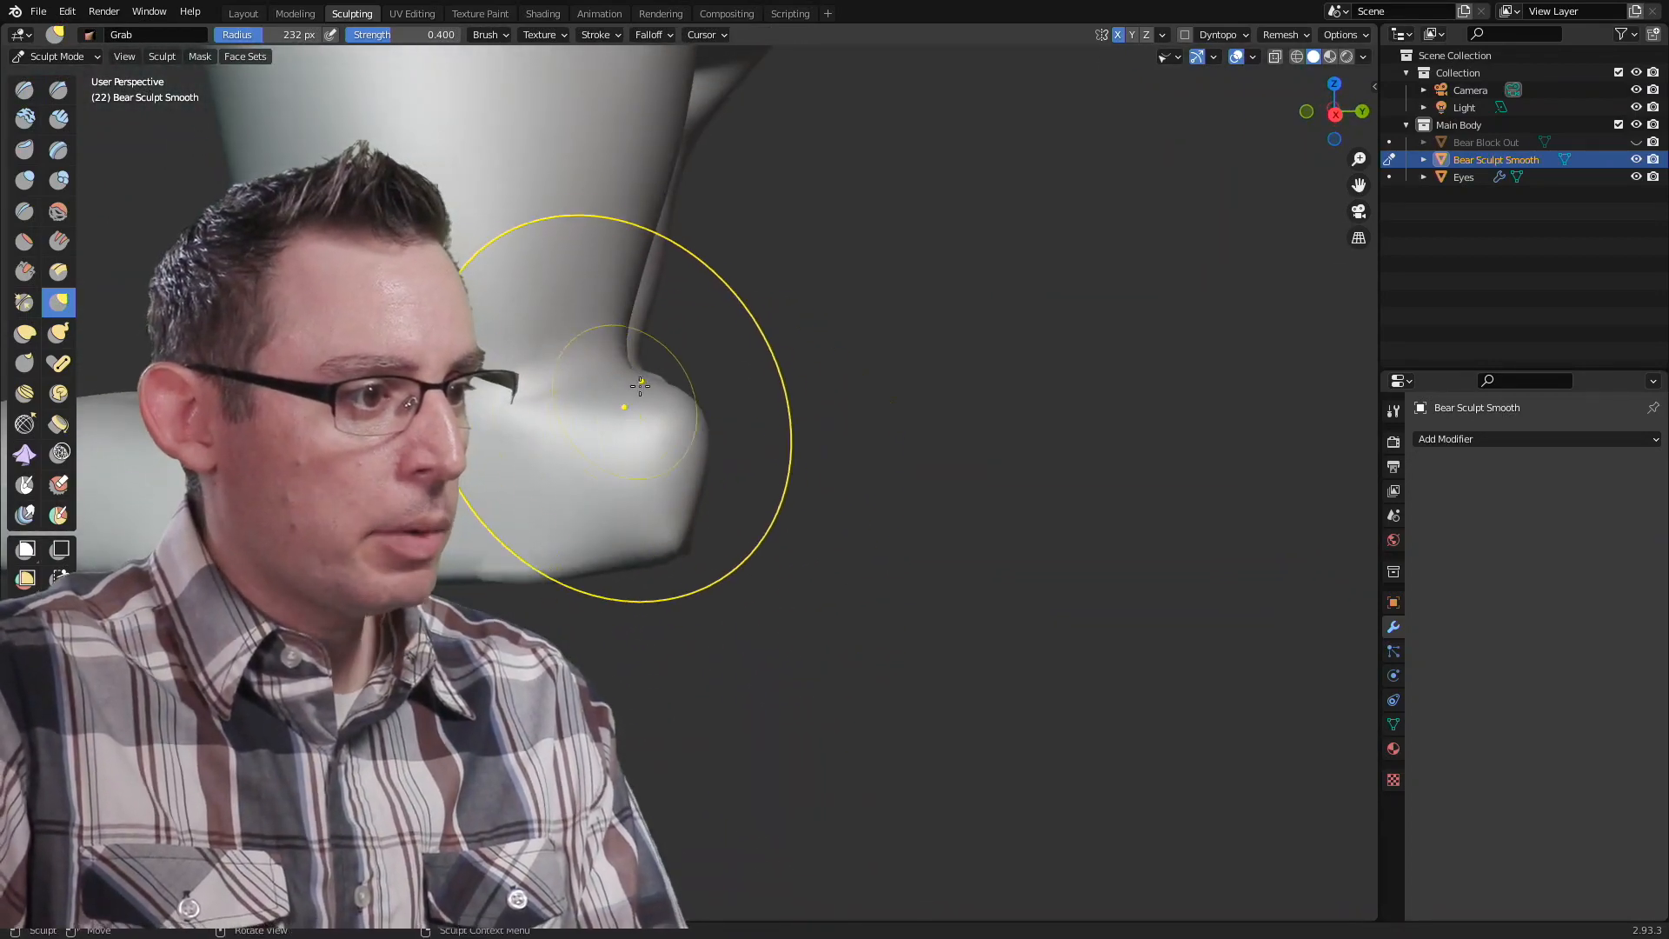
middle_click_drag(663, 415, 716, 428)
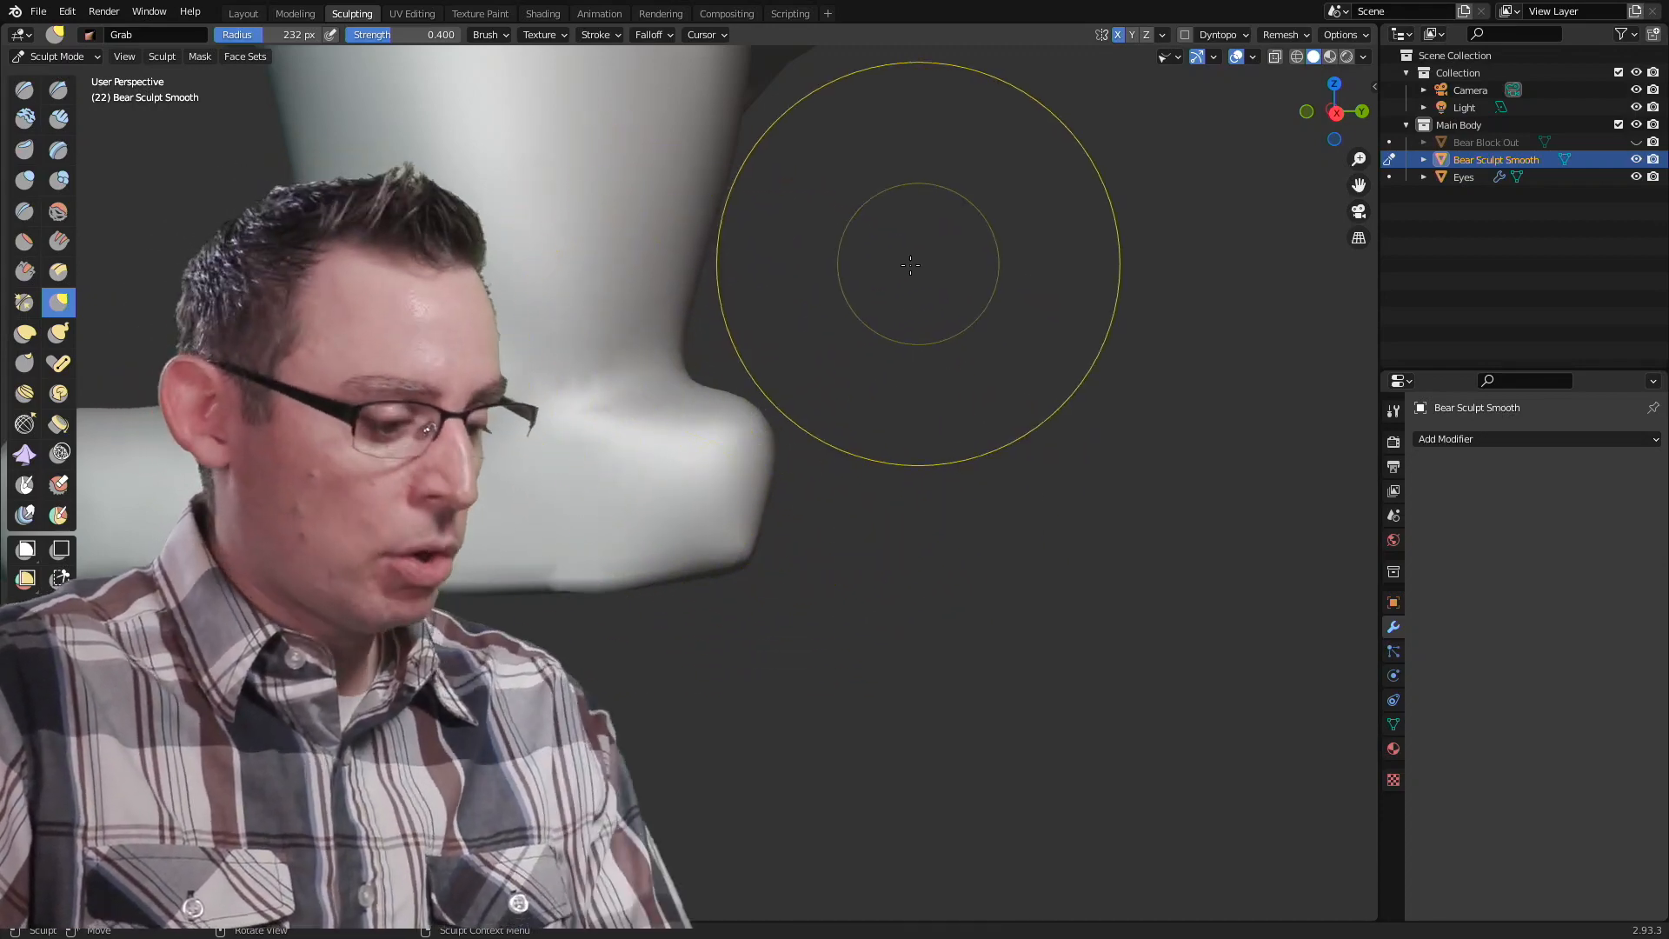
mouse_move(779, 354)
middle_mouse_down()
mouse_move(682, 502)
mouse_move(685, 489)
mouse_move(529, 434)
mouse_move(612, 441)
middle_mouse_up()
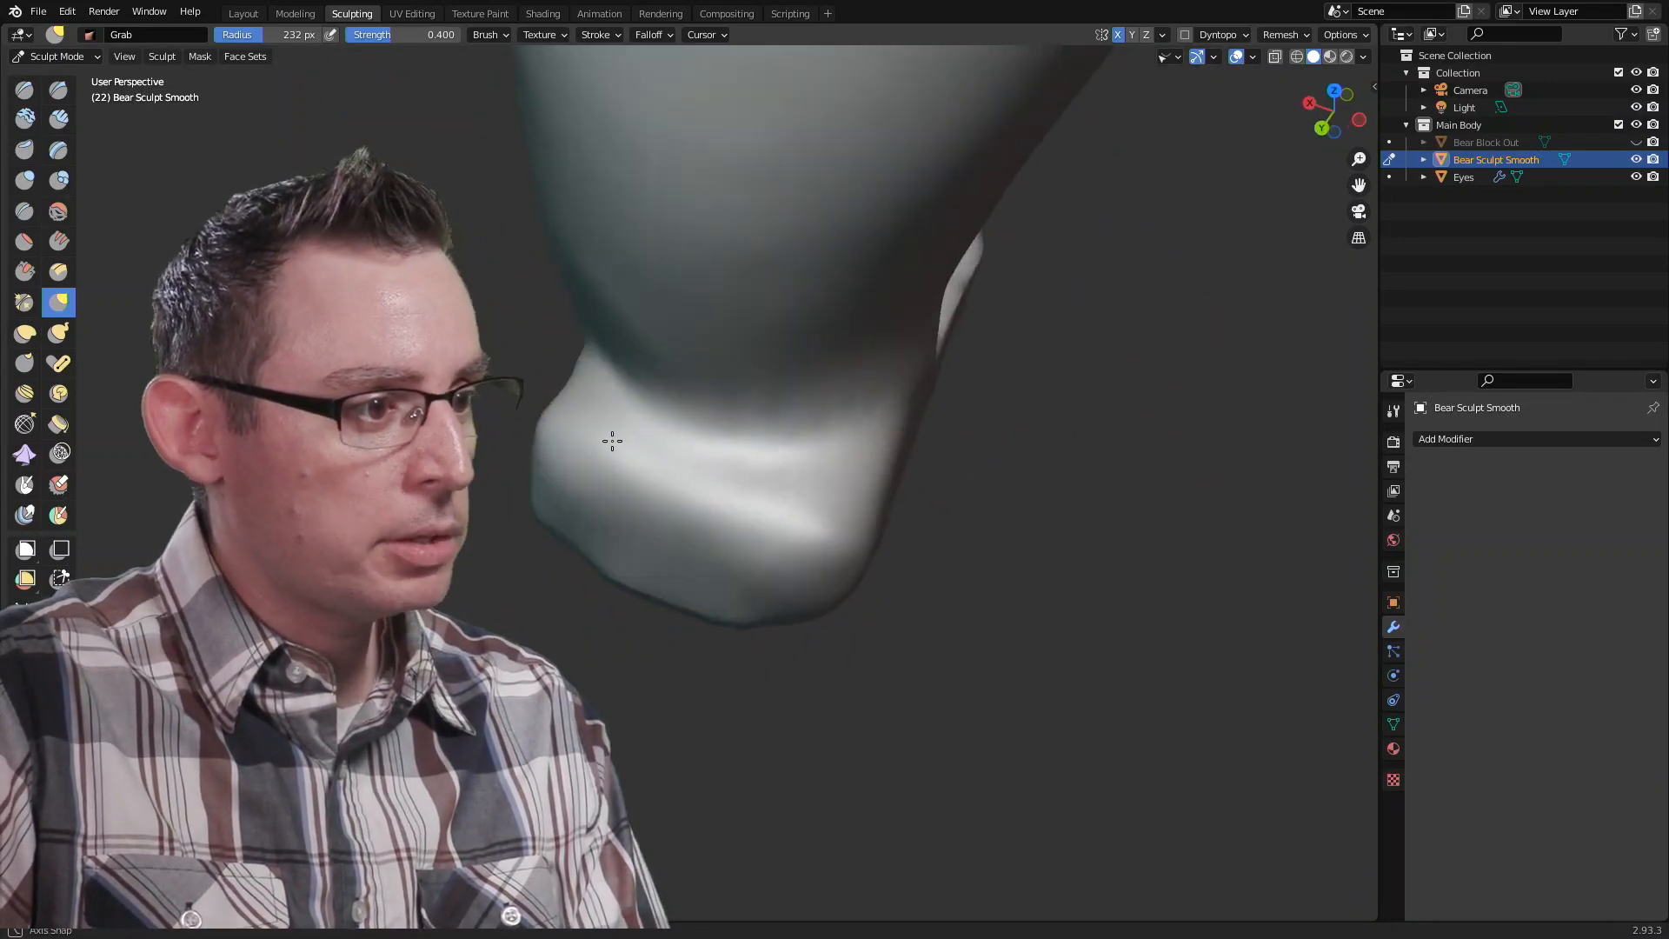
mouse_move(780, 491)
middle_mouse_down()
mouse_move(641, 417)
mouse_move(656, 357)
middle_mouse_up()
Step: Smooth the crease where the ankle meets the top of the foot and blend the ankle into the foot
middle_click_drag(718, 458, 713, 439)
mouse_move(705, 346)
middle_mouse_down("shift")
mouse_move(652, 413)
mouse_move(674, 461)
middle_mouse_up("shift")
mouse_move(909, 505)
middle_mouse_down()
mouse_move(861, 533)
mouse_move(627, 552)
middle_mouse_up()
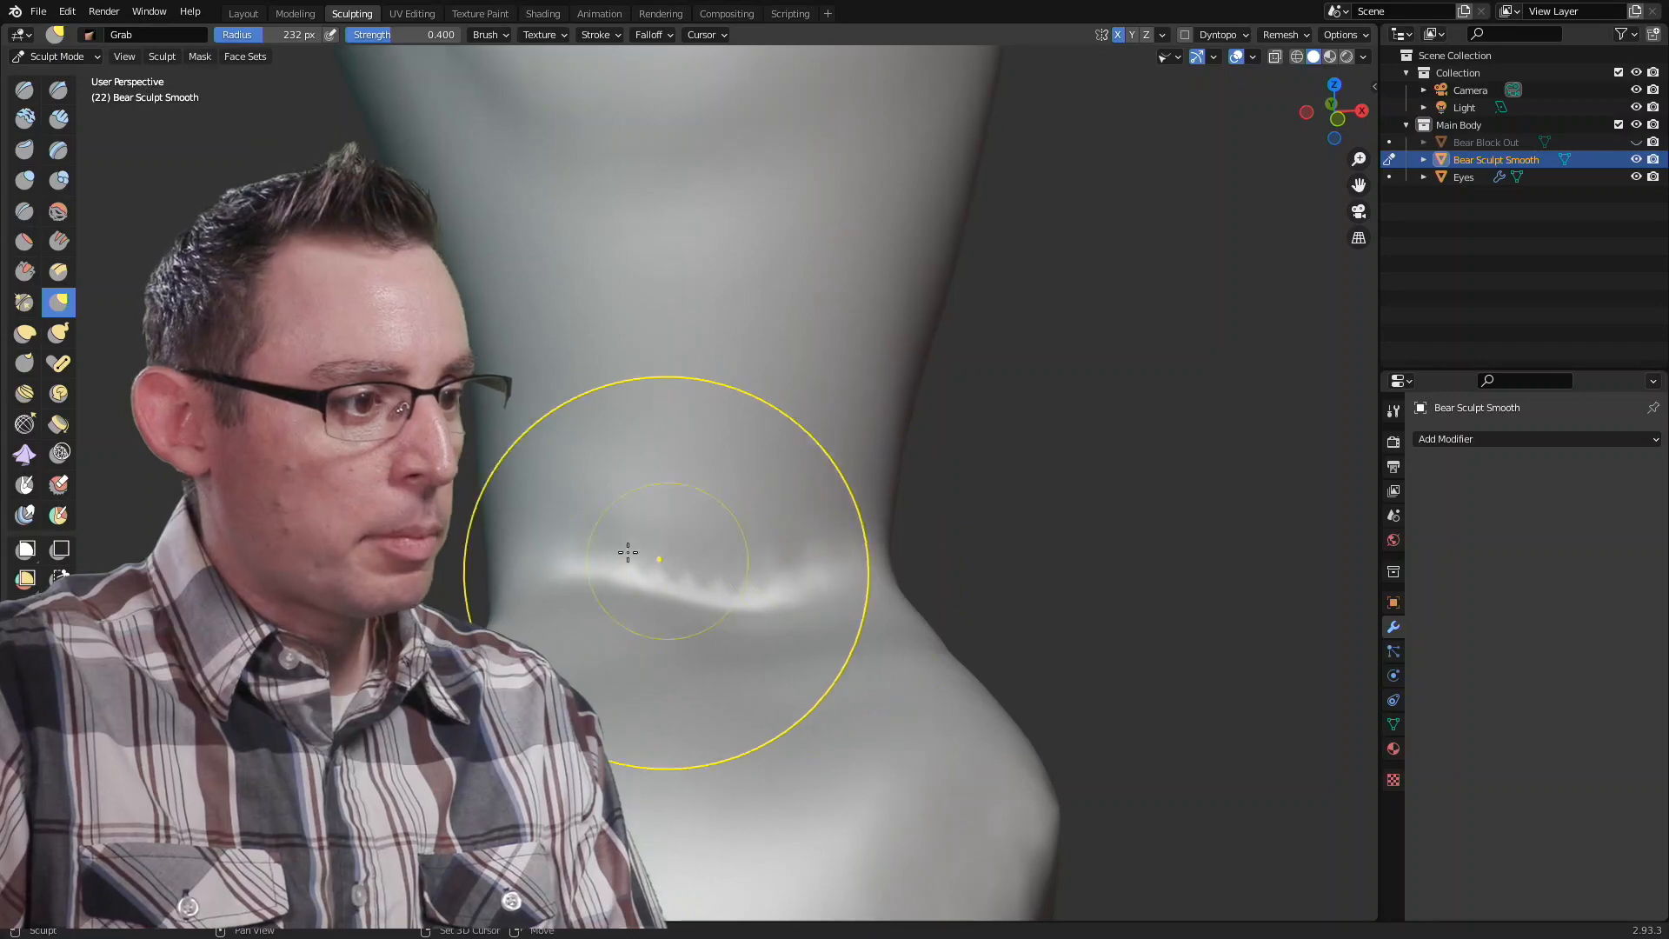
left_click_drag(653, 576, 773, 533, "alt")
middle_click_drag(773, 533, 702, 386)
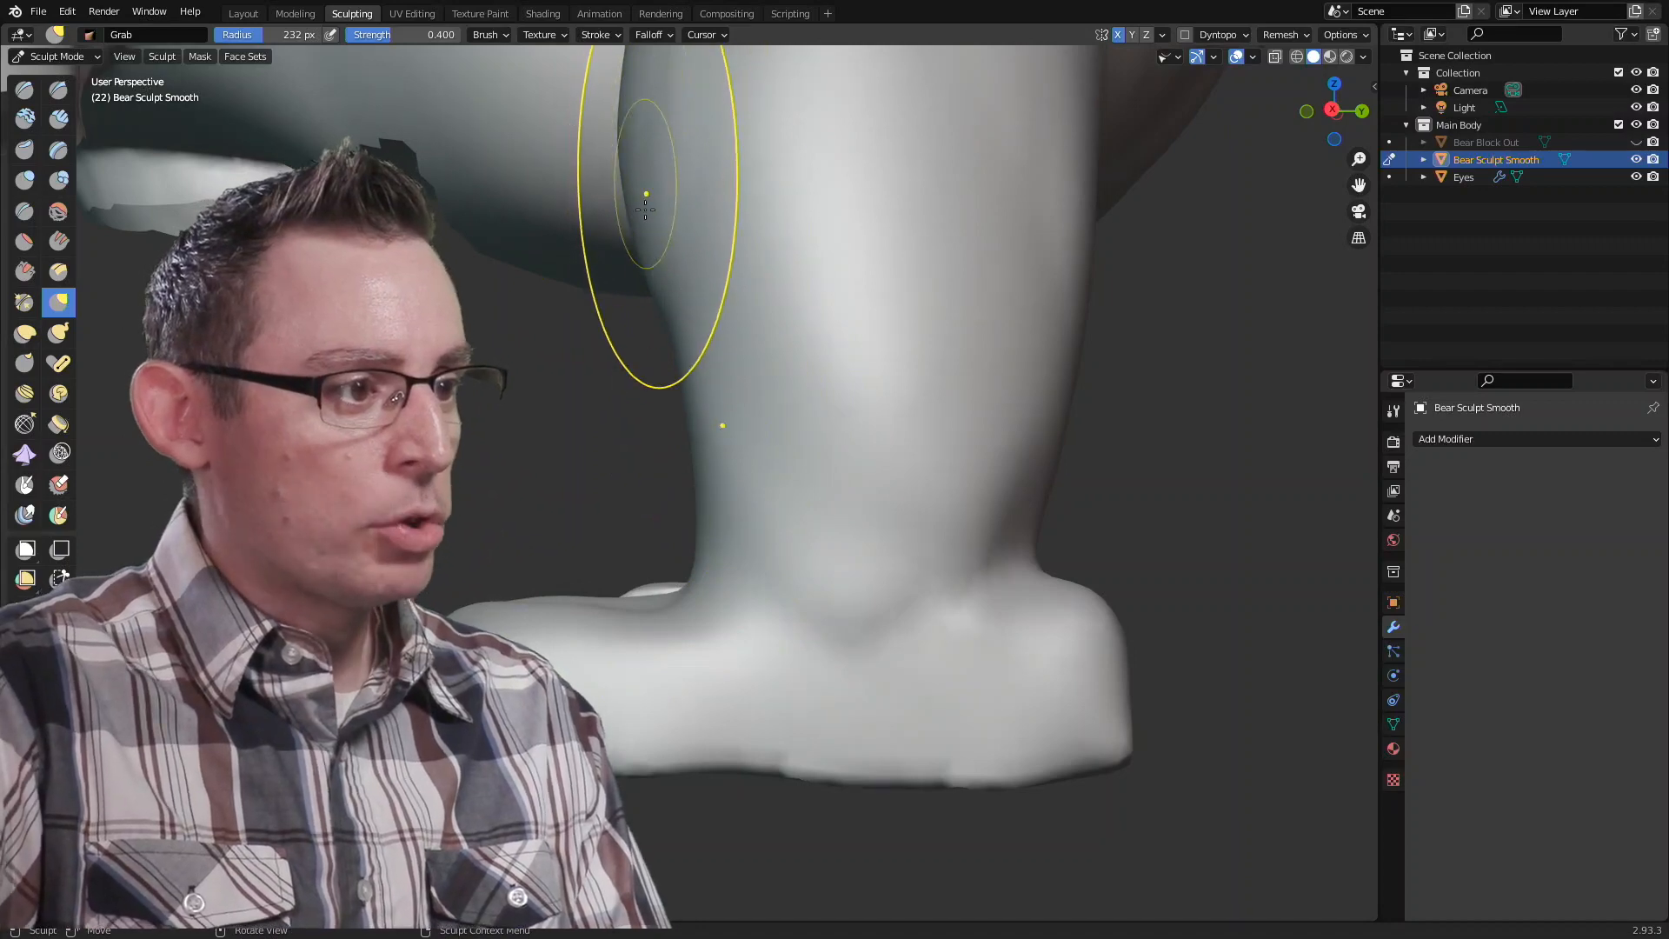
mouse_move(658, 580)
middle_mouse_down()
mouse_move(674, 607)
mouse_move(666, 586)
mouse_move(757, 577)
mouse_move(681, 631)
middle_mouse_up()
middle_click_drag(790, 613, 747, 591)
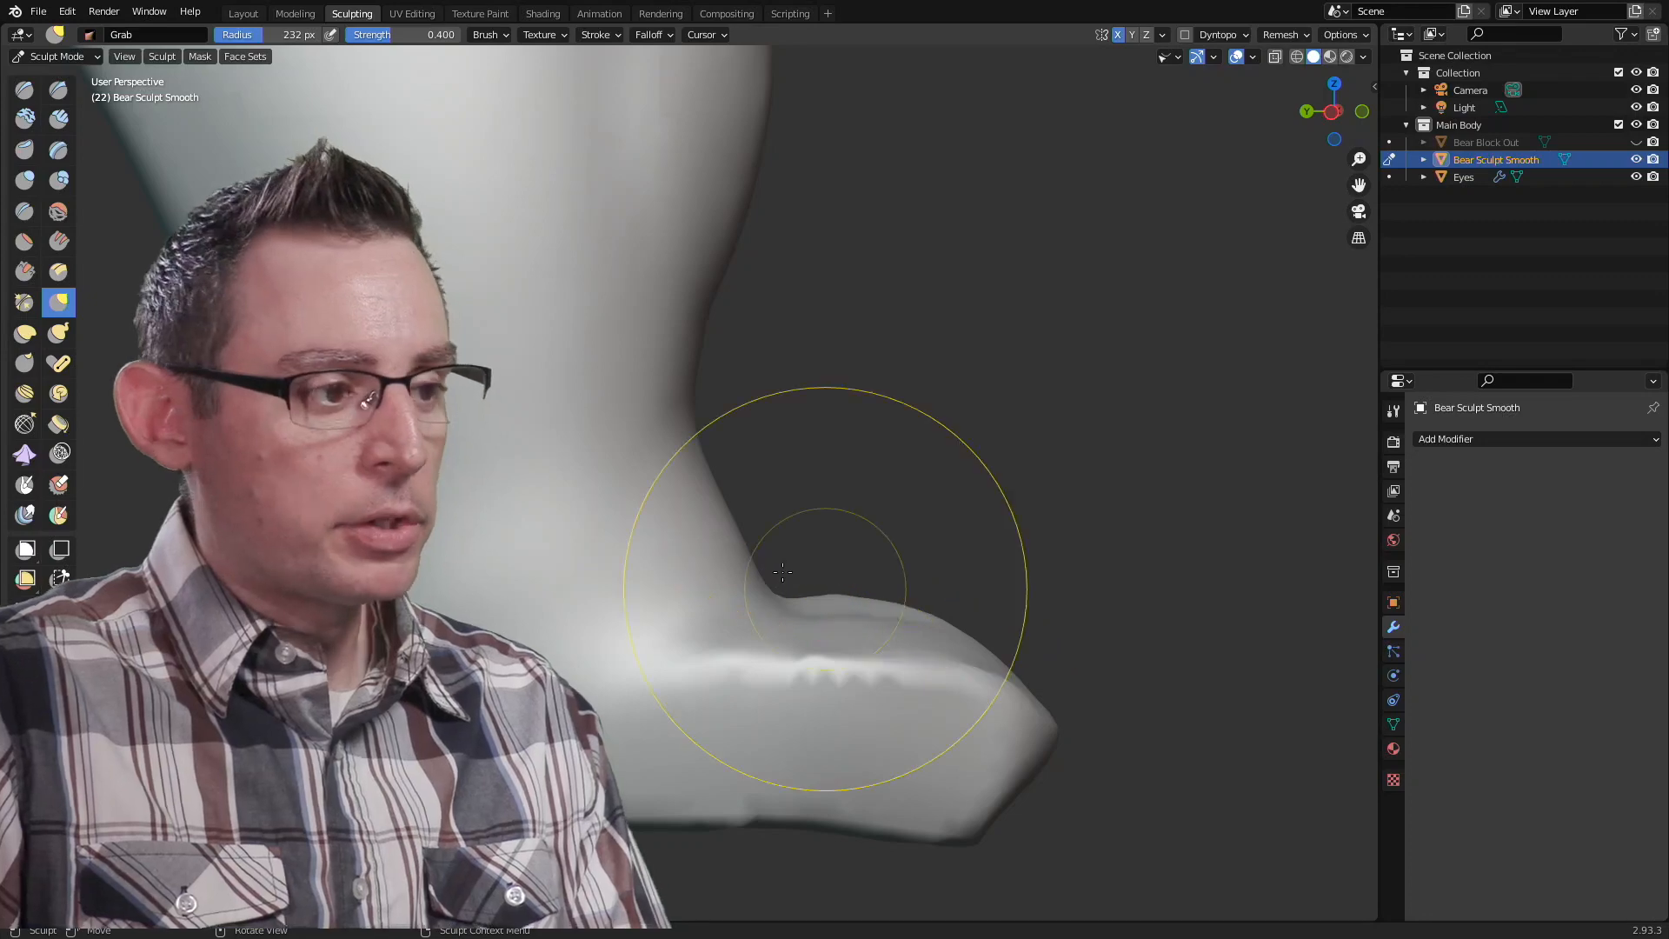
Step: Annotate the ankle and foot with circles and lines that sketch the leg joints and bones
middle_click_drag(733, 509, 824, 509, "shift")
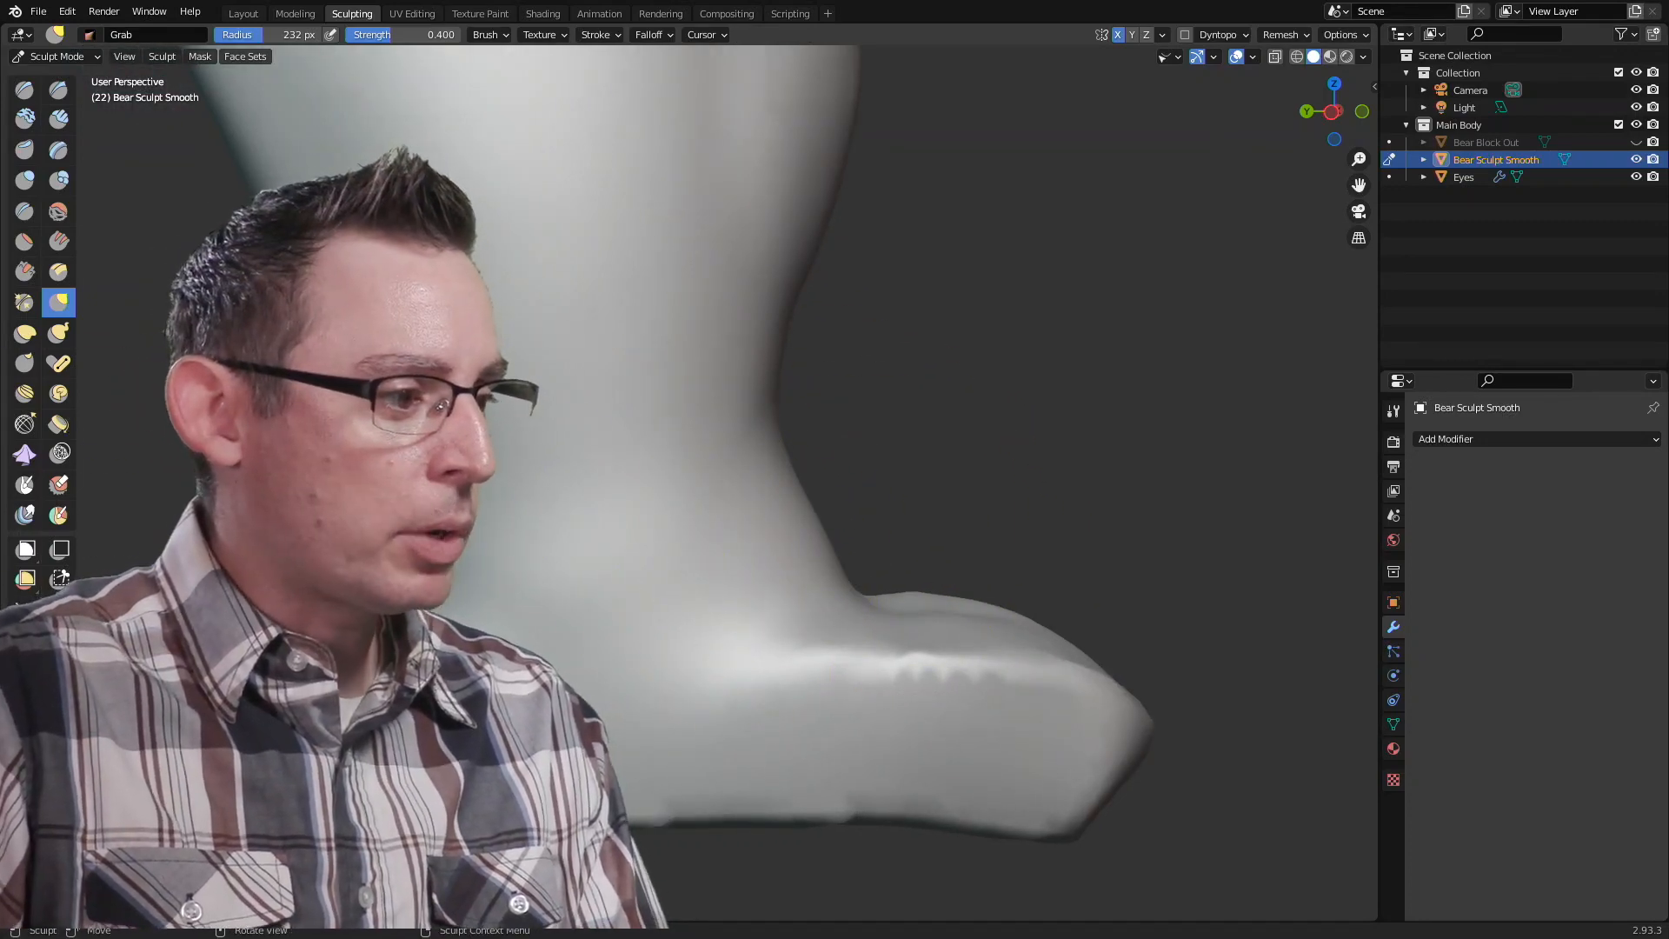
left_click(25, 776)
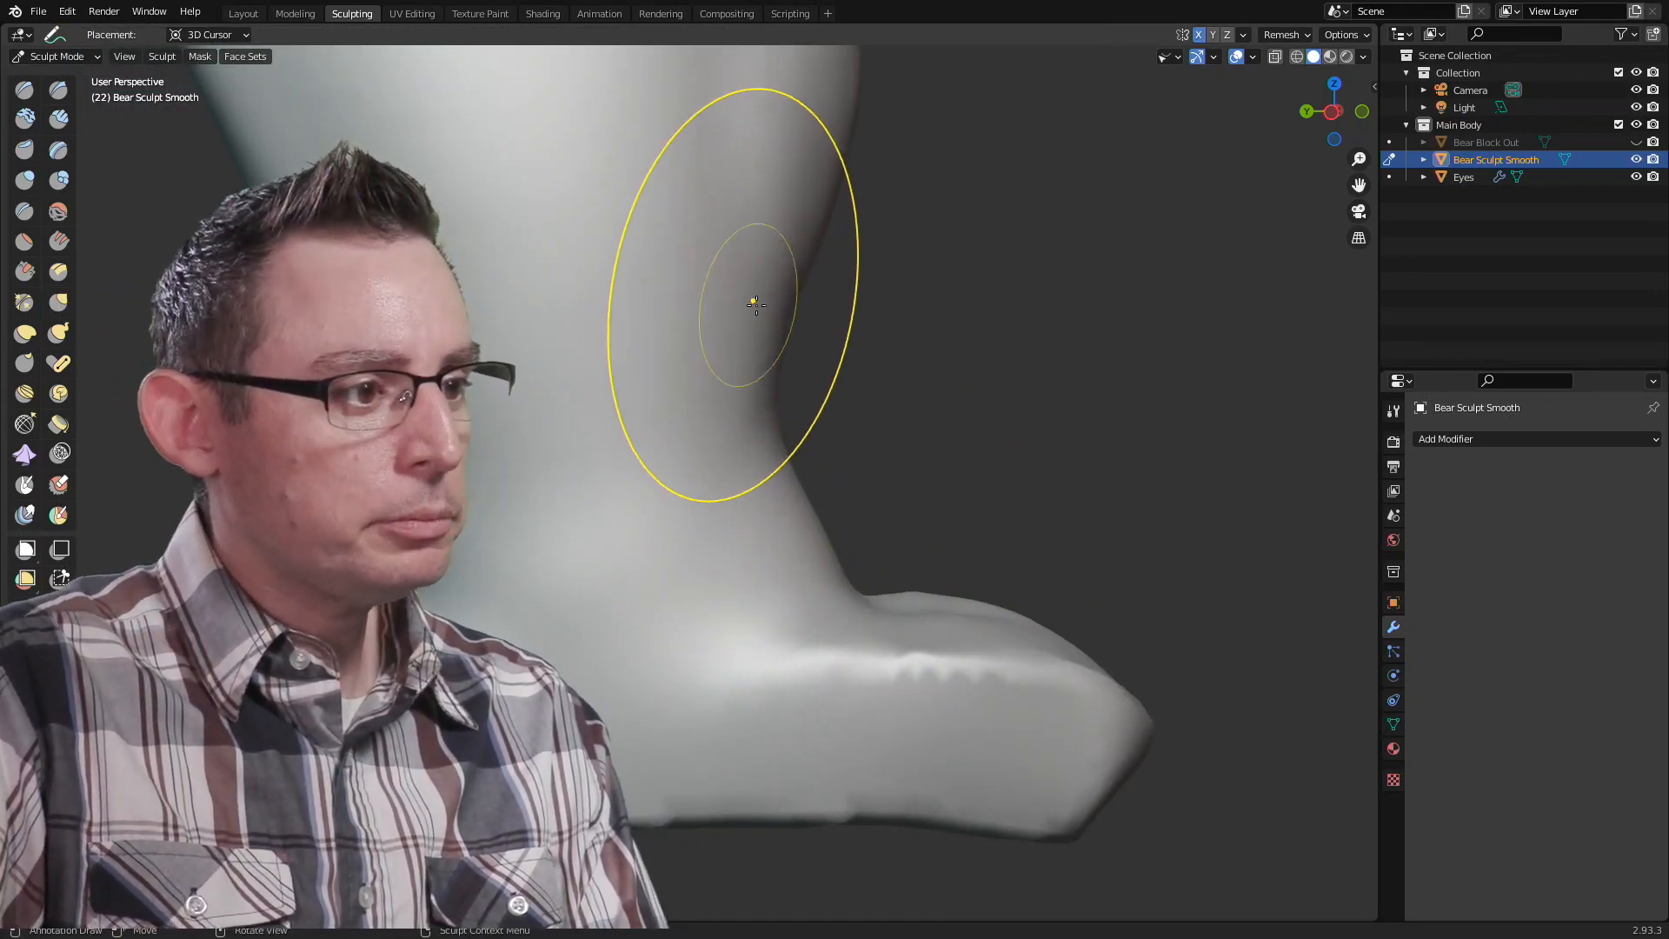
mouse_move(469, 283)
left_mouse_down()
mouse_move(802, 452)
mouse_move(495, 561)
mouse_move(600, 284)
left_mouse_up()
mouse_move(666, 419)
left_mouse_down()
mouse_move(804, 712)
mouse_move(1094, 769)
left_mouse_up()
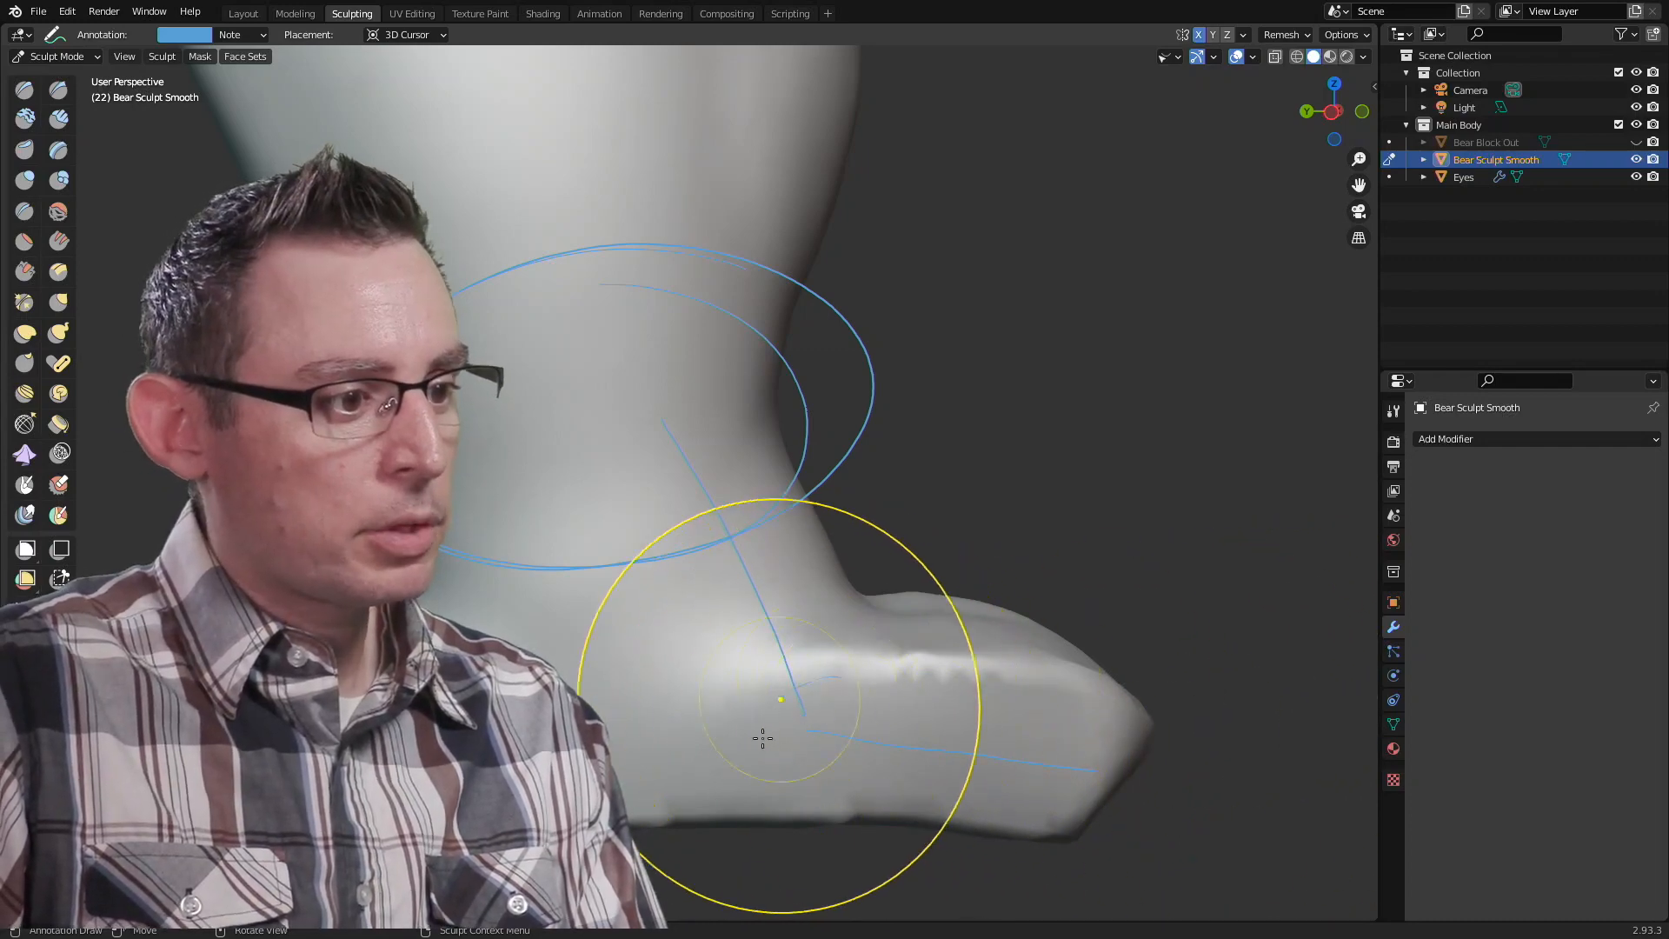
left_click_drag(762, 738, 755, 715)
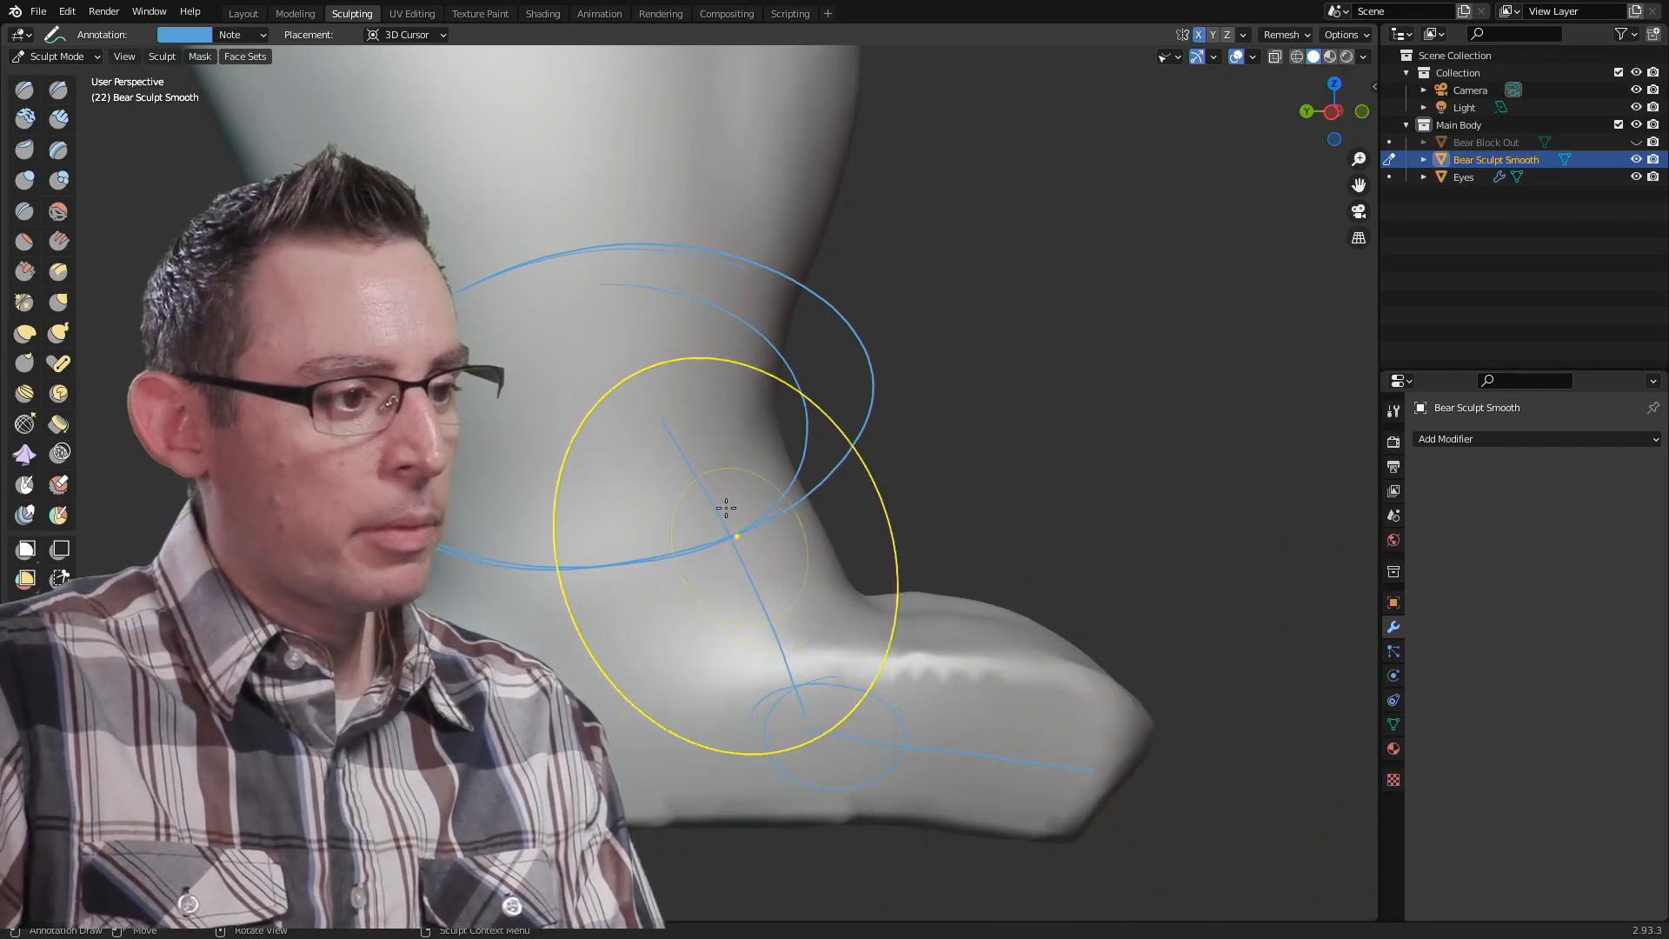
left_click_drag(597, 319, 577, 721)
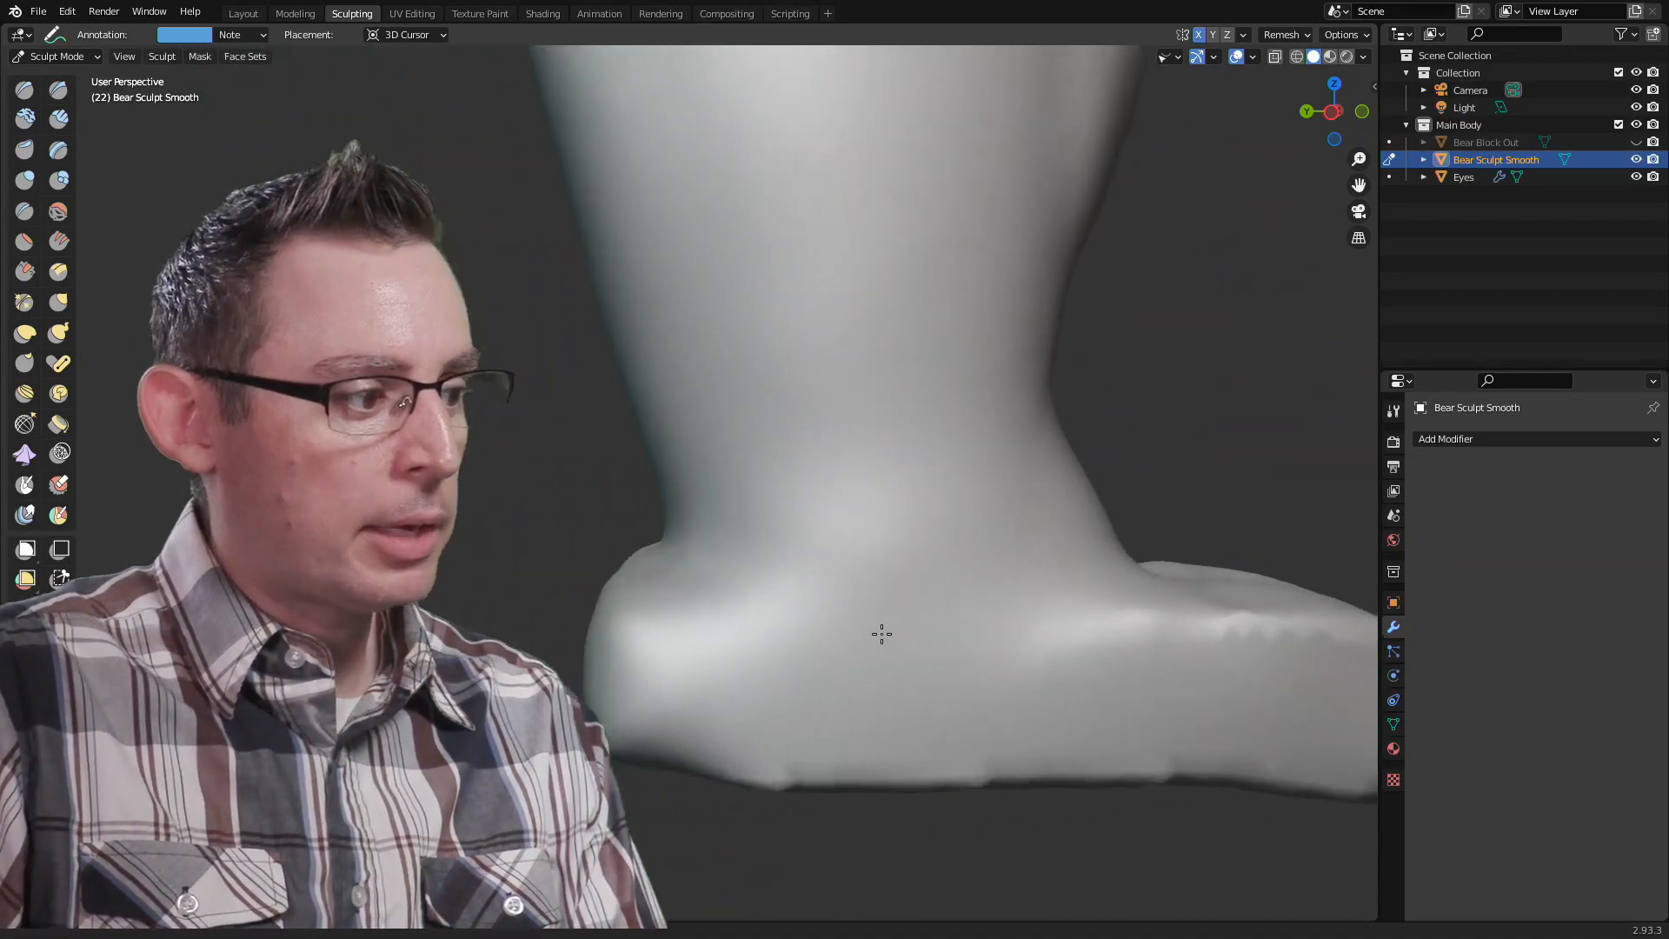
Step: Annotate a straight leg-and-foot line with thicker strokes, plus an angled variant with circles at the ankle and foot joints
middle_click_drag(884, 634, 850, 626)
mouse_move(820, 328)
left_mouse_down()
mouse_move(812, 687)
mouse_move(1282, 732)
left_mouse_up()
left_click(178, 59)
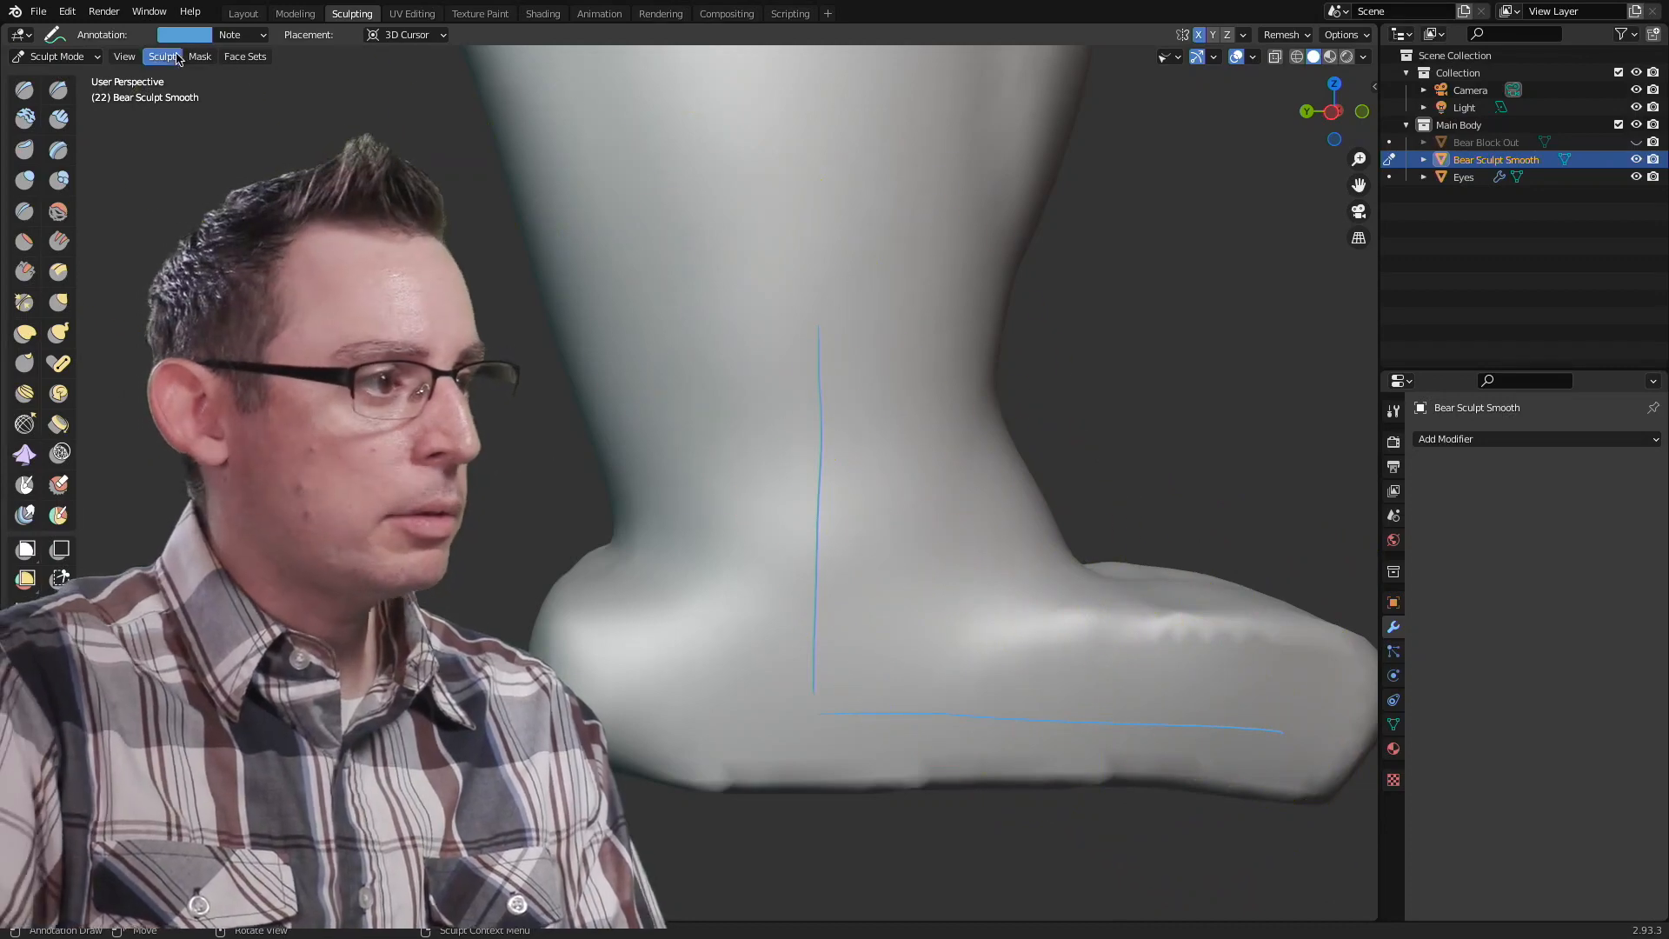
left_click(259, 35)
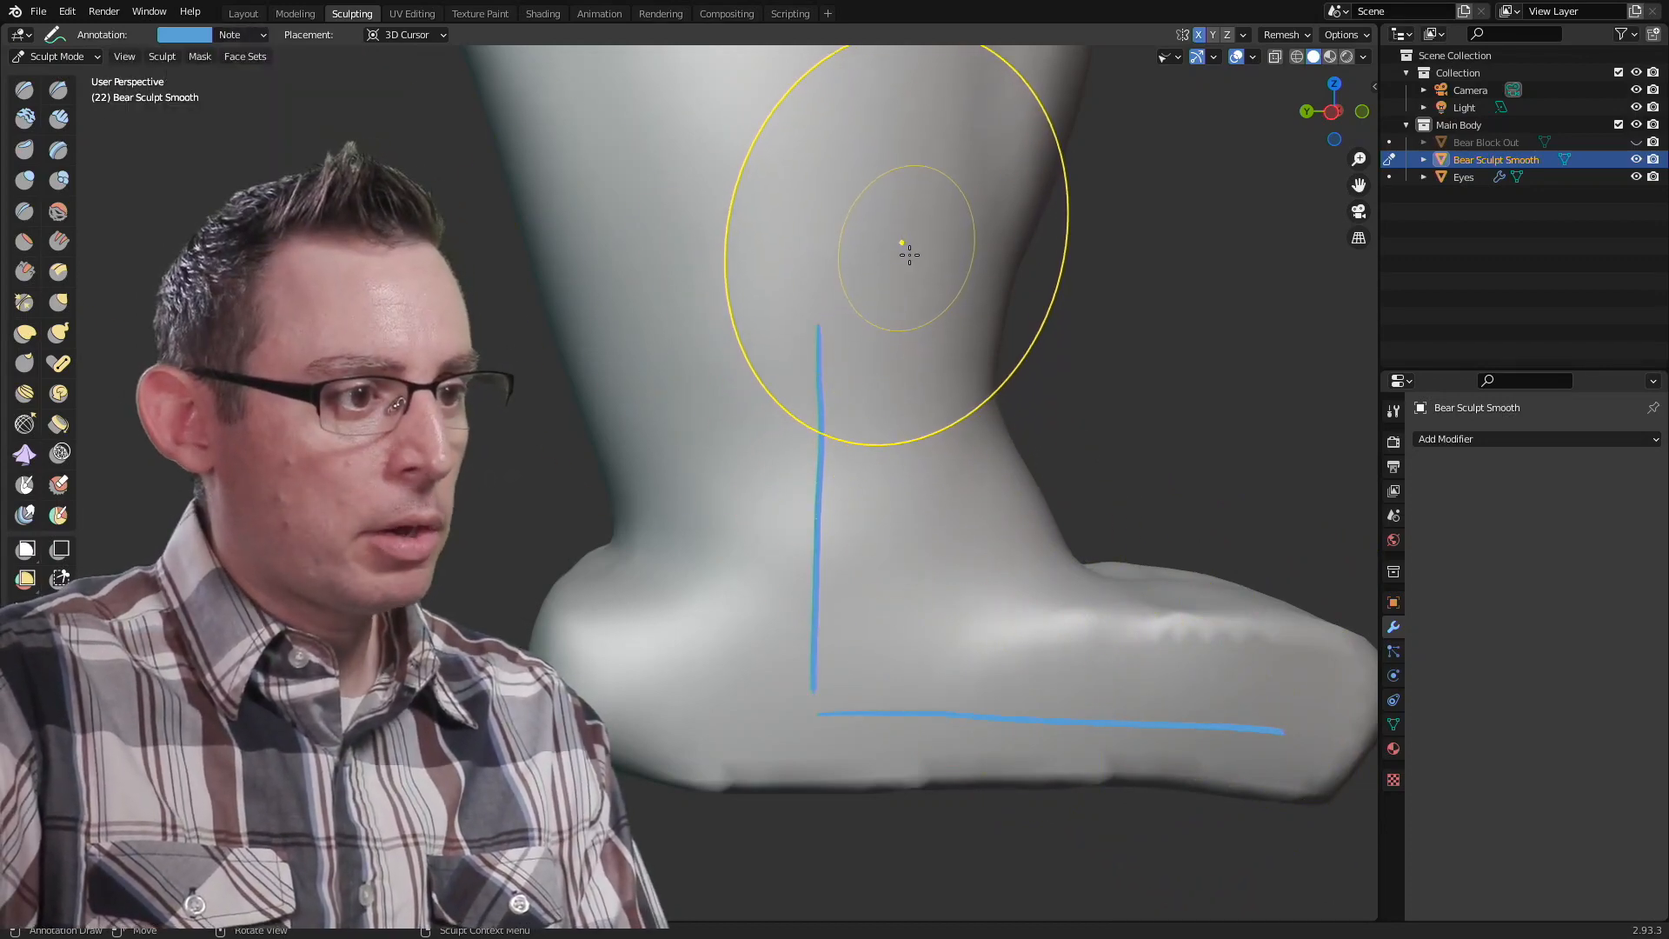
left_click_drag(957, 298, 820, 286)
mouse_move(900, 419)
left_mouse_down()
mouse_move(983, 556)
mouse_move(1095, 629)
mouse_move(1058, 629)
mouse_move(1200, 671)
mouse_move(1356, 676)
left_mouse_up()
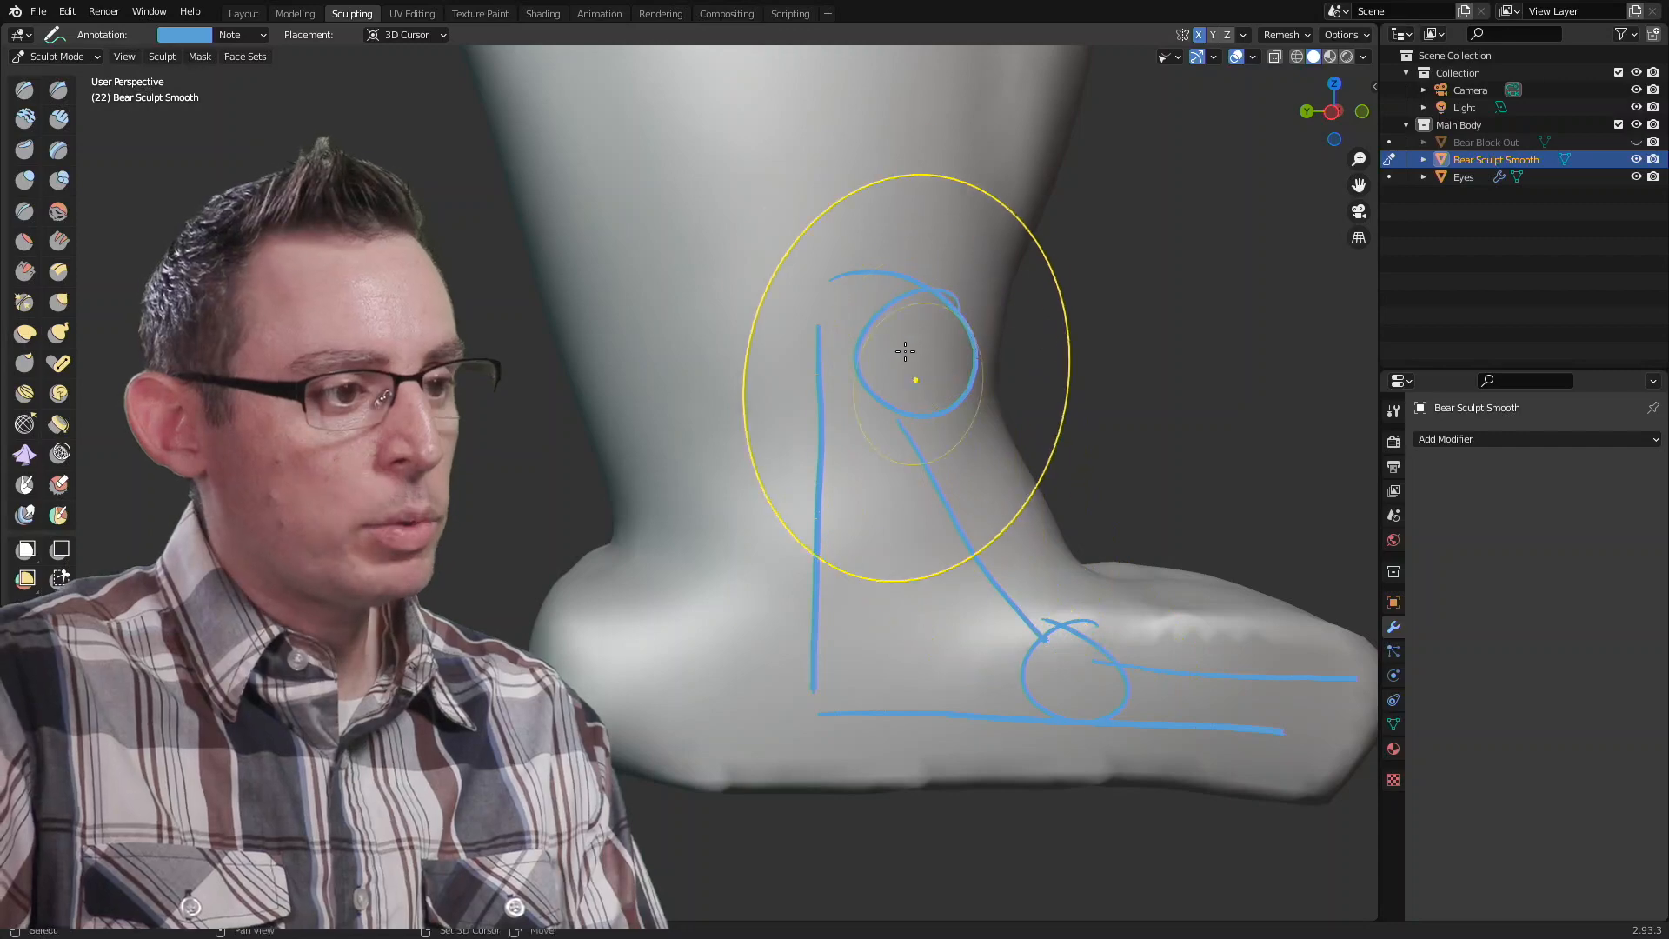
Step: Clear the joint sketch and delete the annotation layer
mouse_move(994, 495)
middle_mouse_down()
mouse_move(1037, 455)
mouse_move(969, 466)
middle_mouse_up()
left_click(266, 35)
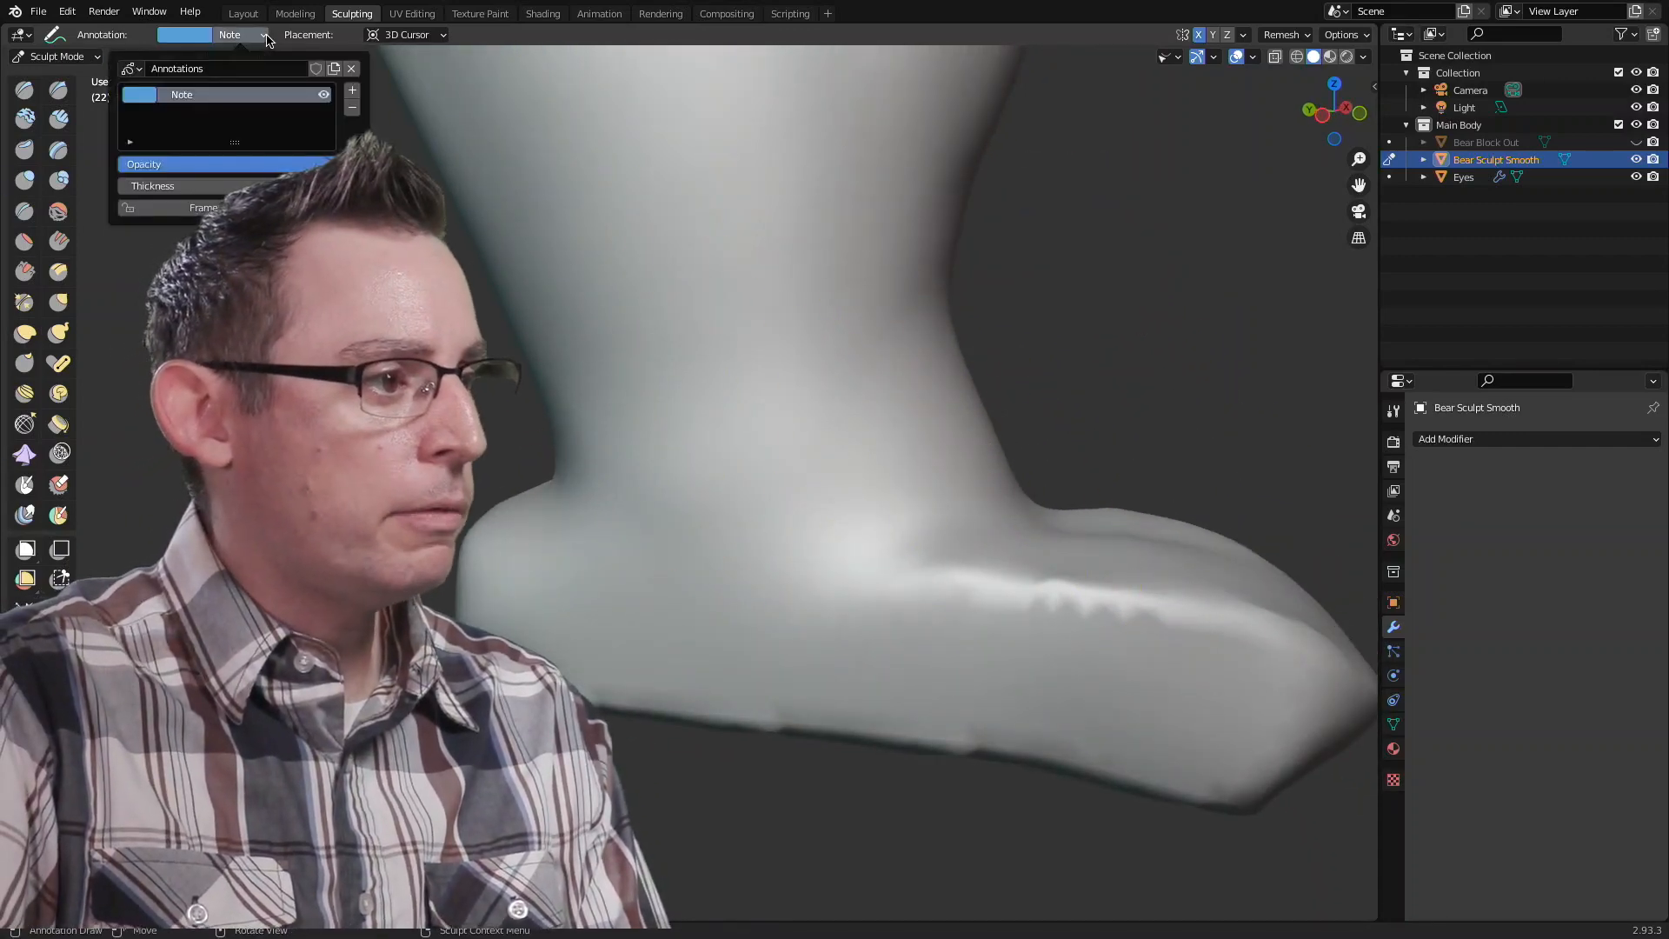
left_click(352, 108)
Step: Even out the lumpy sides and edges of the foot with the Flatten/Contrast brush
mouse_move(828, 449)
middle_mouse_down()
mouse_move(734, 492)
mouse_move(533, 499)
mouse_move(765, 487)
middle_mouse_up()
mouse_move(765, 486)
middle_mouse_down()
mouse_move(638, 460)
mouse_move(539, 522)
mouse_move(663, 499)
mouse_move(607, 575)
middle_mouse_up()
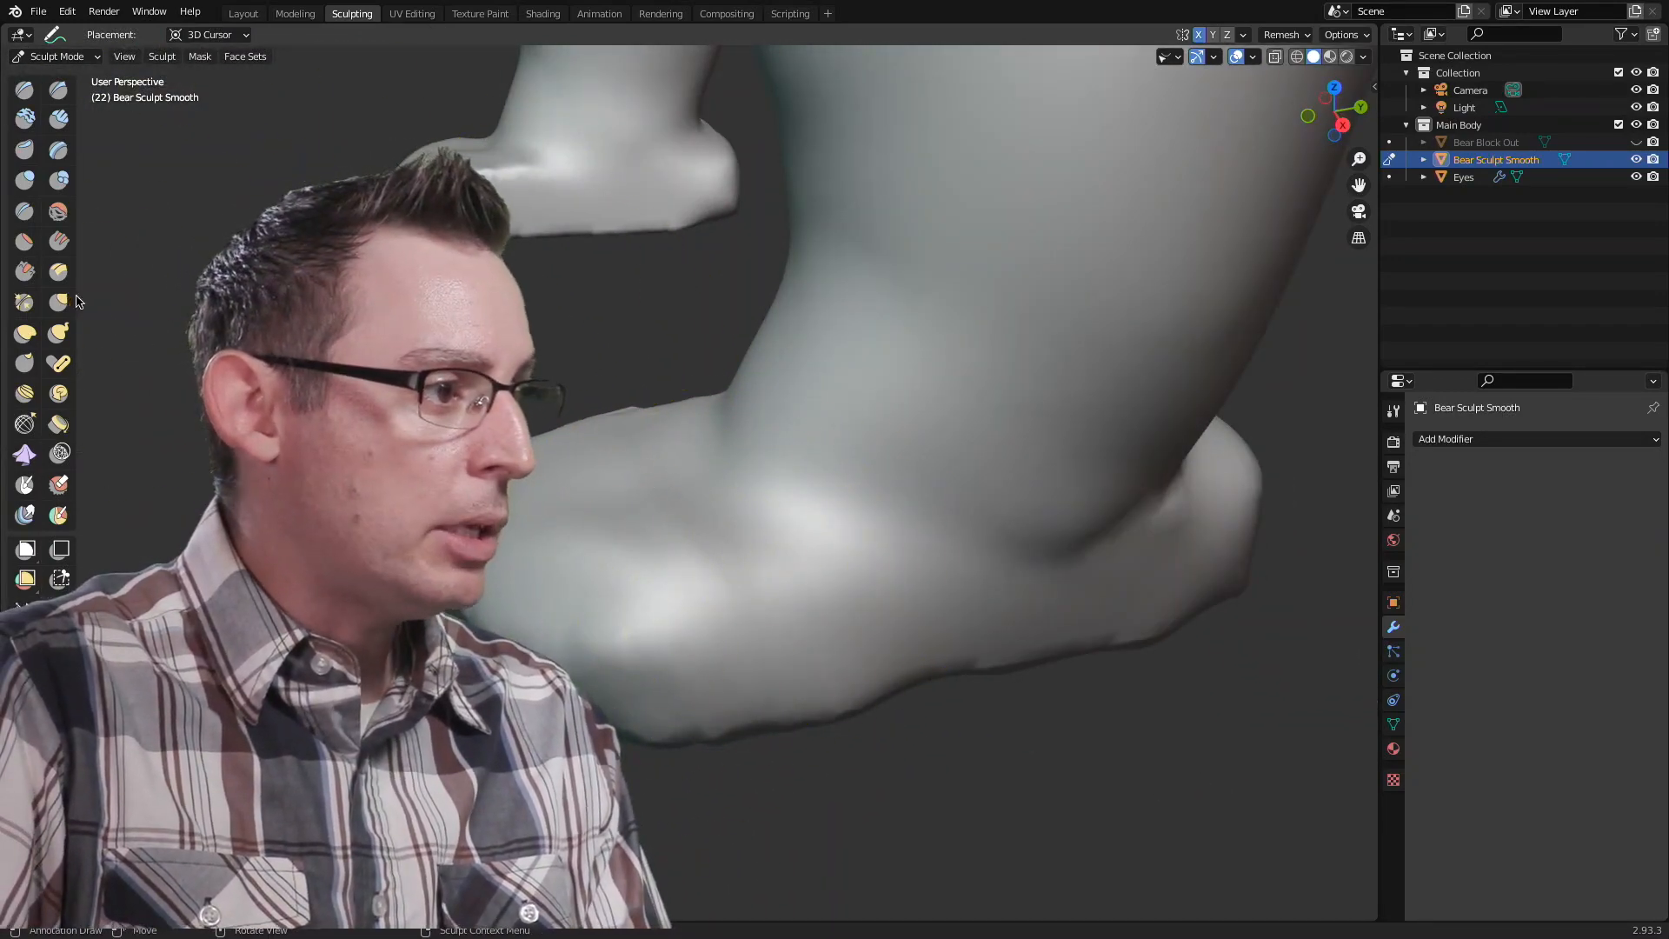
left_click(26, 241)
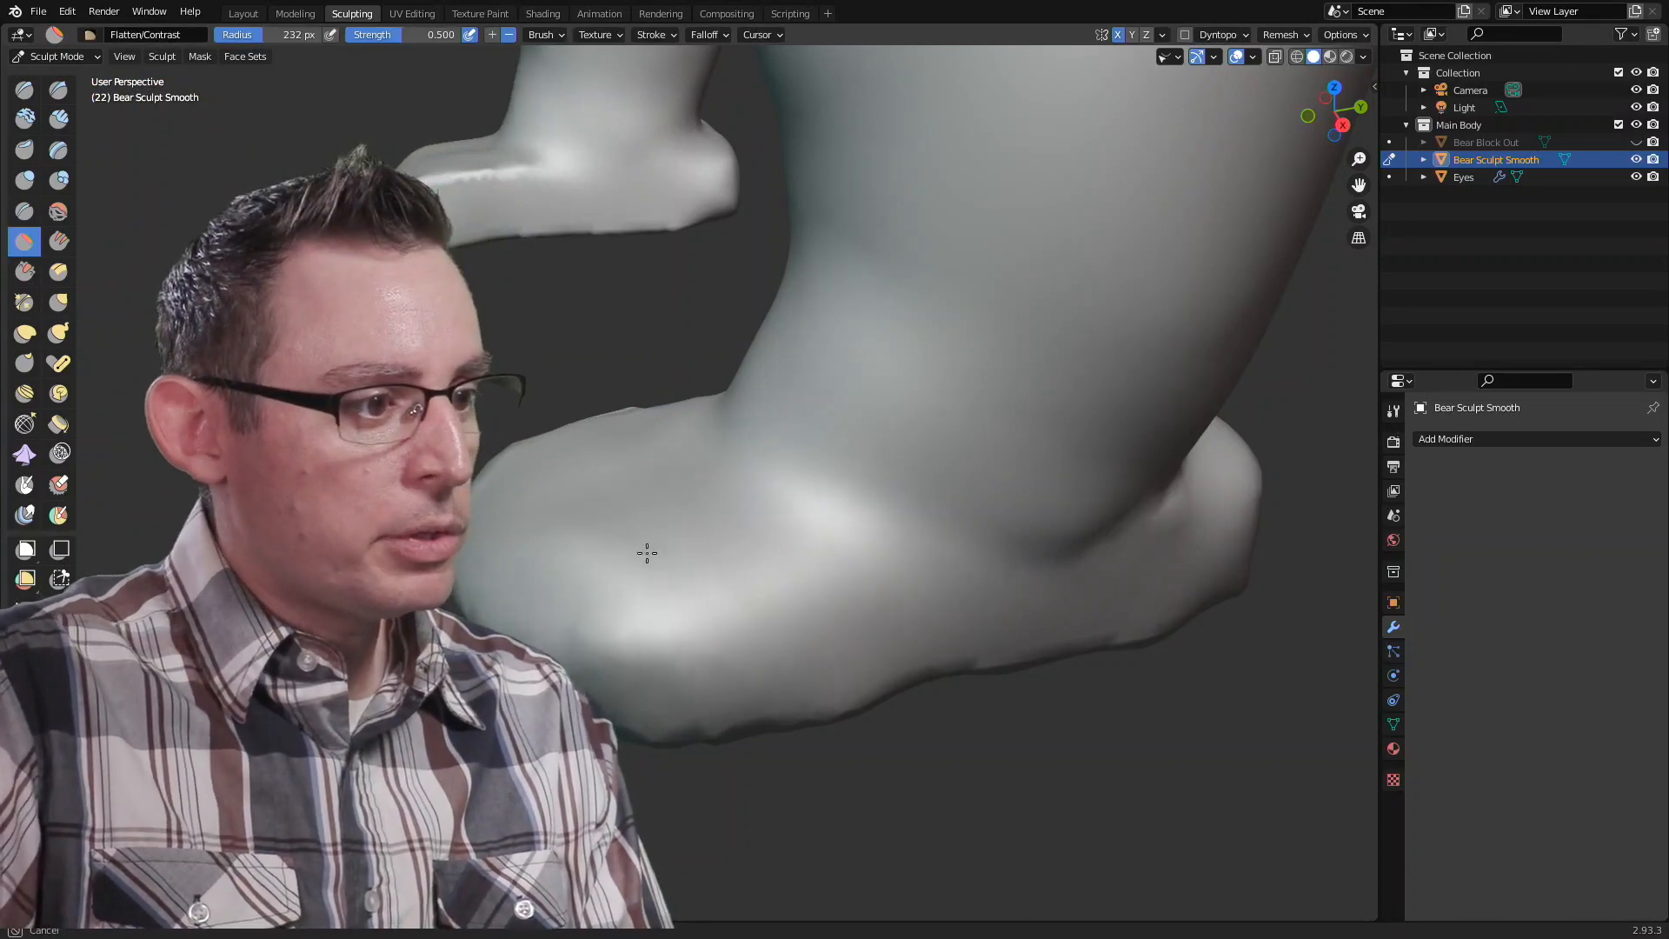
mouse_move(663, 514)
middle_mouse_down()
mouse_move(670, 462)
mouse_move(634, 547)
mouse_move(652, 521)
mouse_move(574, 515)
mouse_move(913, 566)
mouse_move(895, 597)
mouse_move(771, 623)
mouse_move(754, 551)
mouse_move(561, 553)
middle_mouse_up()
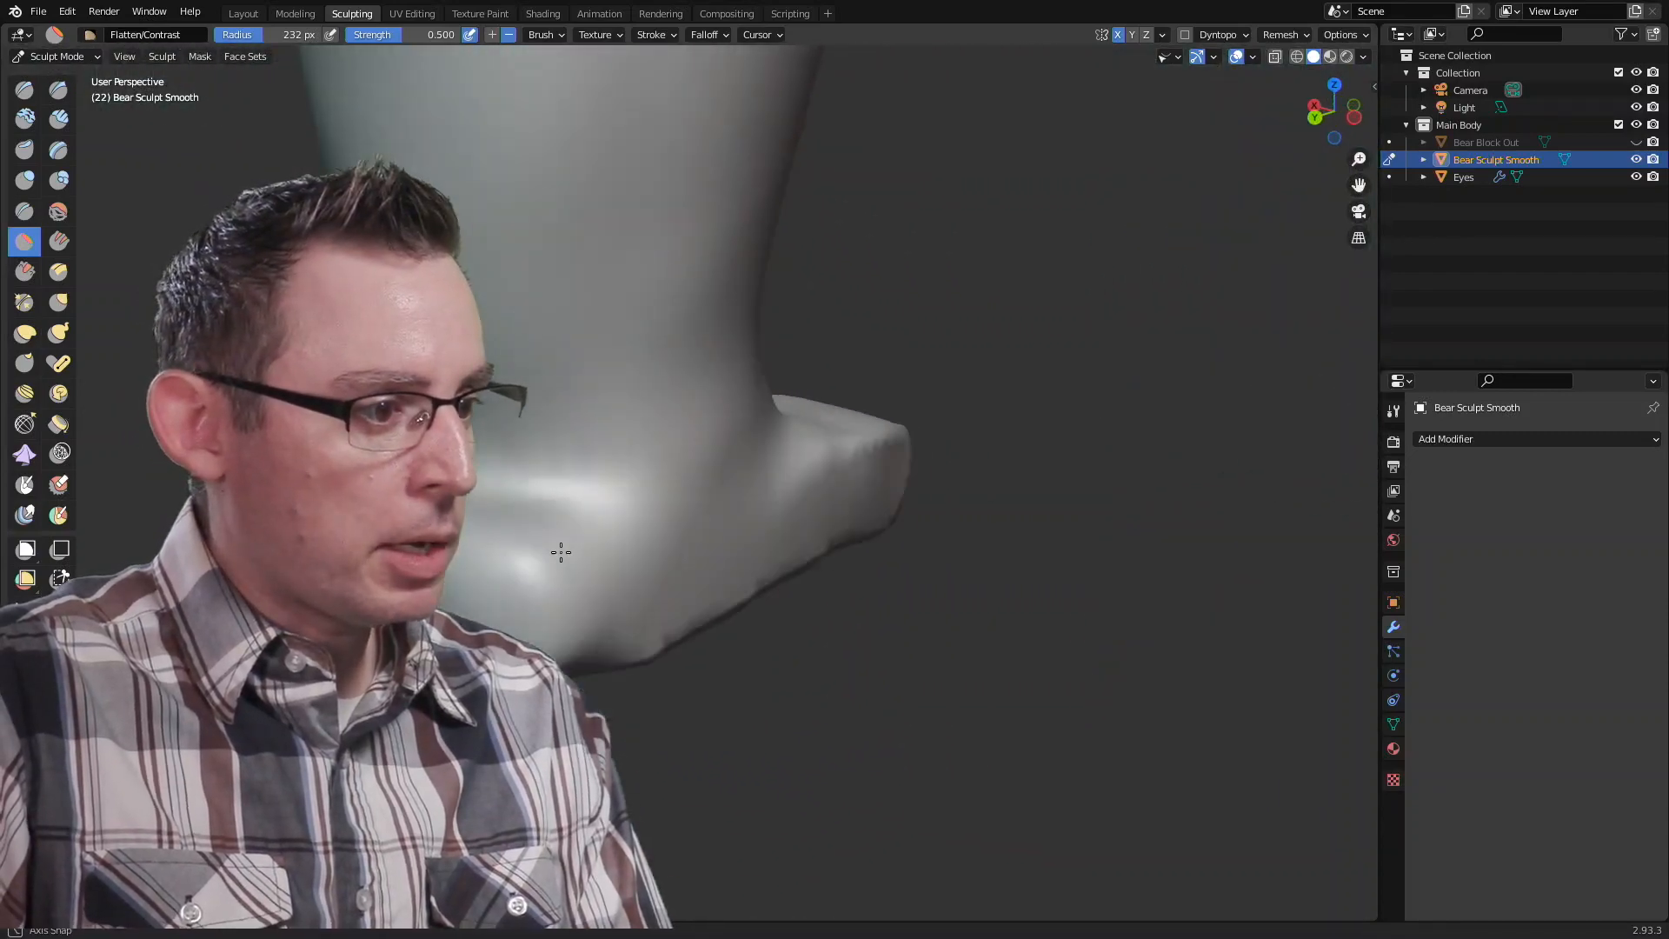
mouse_move(455, 558)
middle_mouse_down()
mouse_move(808, 551)
mouse_move(857, 484)
mouse_move(786, 510)
mouse_move(637, 505)
mouse_move(778, 436)
mouse_move(686, 522)
mouse_move(752, 574)
mouse_move(829, 596)
middle_mouse_up()
mouse_move(680, 648)
middle_mouse_down()
mouse_move(757, 562)
mouse_move(617, 444)
mouse_move(641, 485)
mouse_move(659, 479)
middle_mouse_up()
Step: Slope the top of the foot from ankle to toes with the Grab brush, smooth the jagged side ridge and round the toe end
left_click(63, 306)
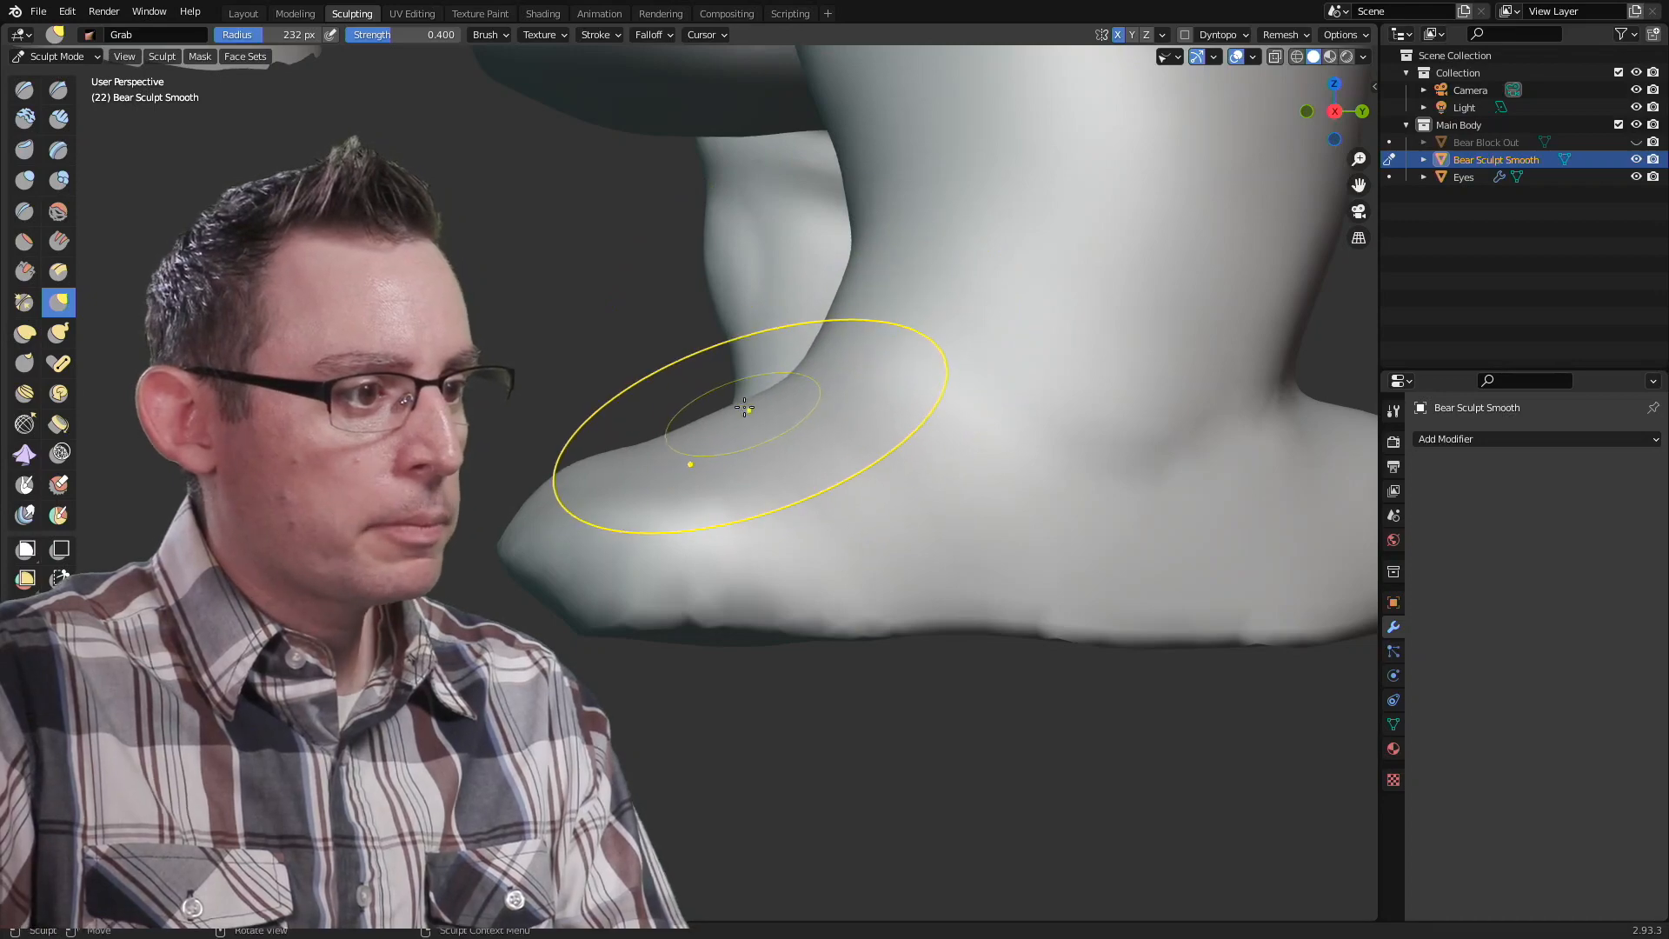
mouse_move(864, 258)
middle_mouse_down()
mouse_move(969, 323)
mouse_move(950, 290)
mouse_move(952, 347)
mouse_move(964, 332)
middle_mouse_up()
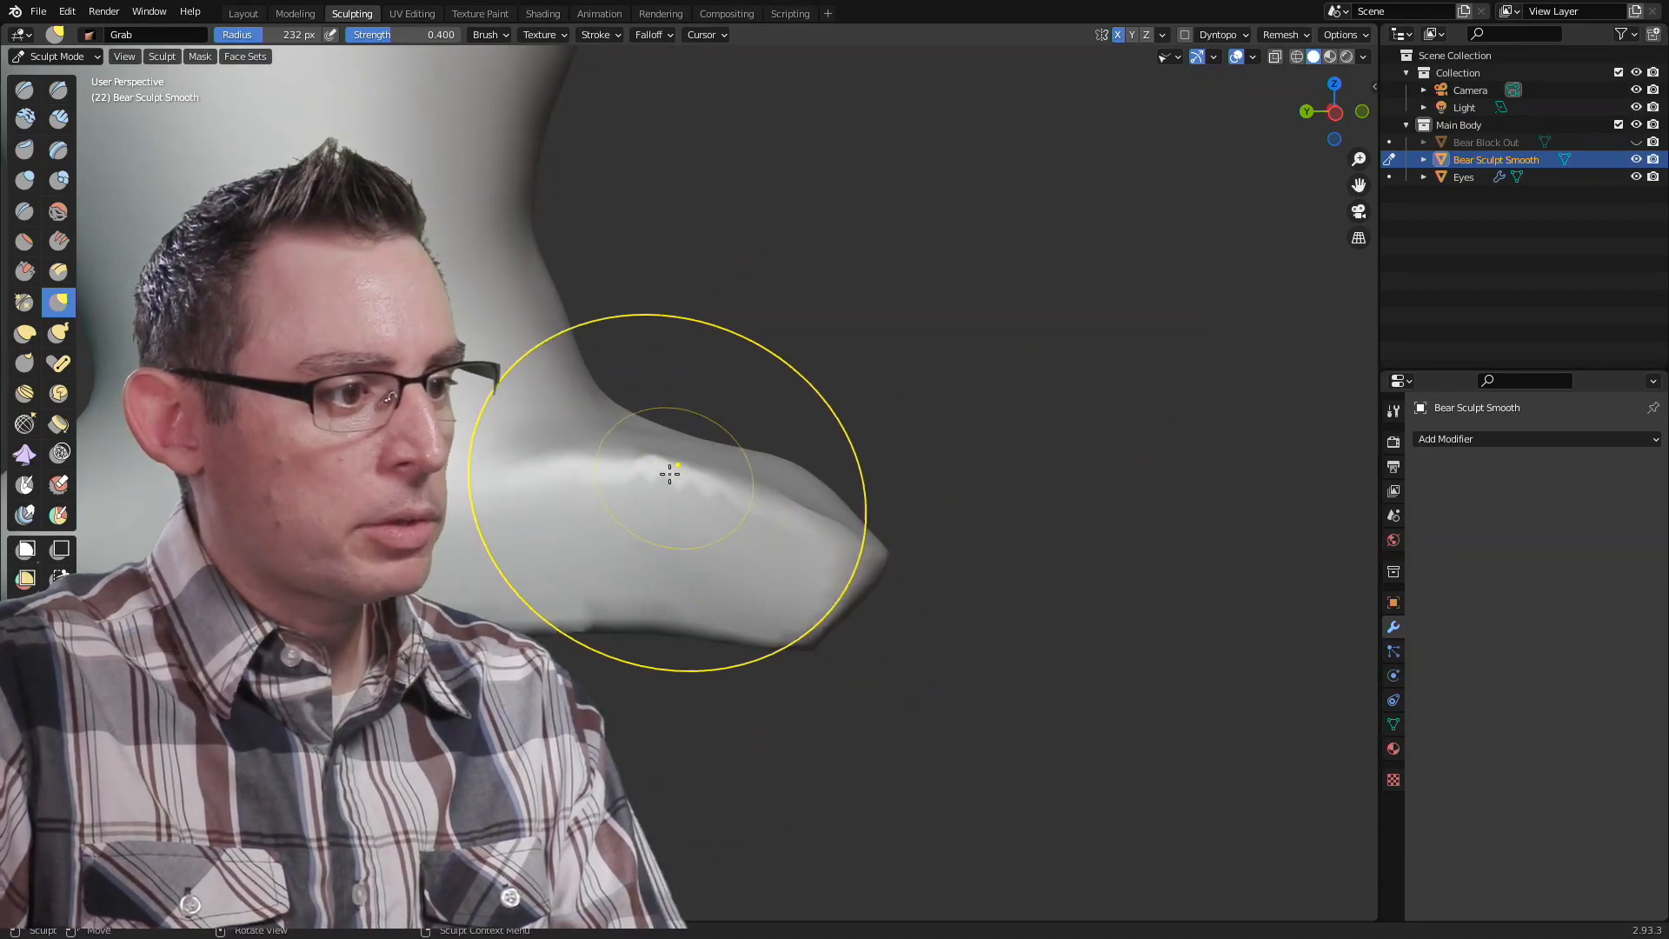
middle_click_drag(806, 559, 692, 545)
middle_click_drag(796, 549, 686, 518)
mouse_move(782, 548)
middle_mouse_down()
mouse_move(685, 503)
mouse_move(633, 578)
mouse_move(663, 509)
mouse_move(689, 521)
mouse_move(805, 466)
mouse_move(838, 399)
mouse_move(661, 480)
mouse_move(739, 469)
mouse_move(864, 436)
mouse_move(495, 458)
middle_mouse_up()
scroll(712, 478, "down", 1)
mouse_move(712, 477)
middle_mouse_down()
mouse_move(850, 518)
mouse_move(803, 496)
middle_mouse_up()
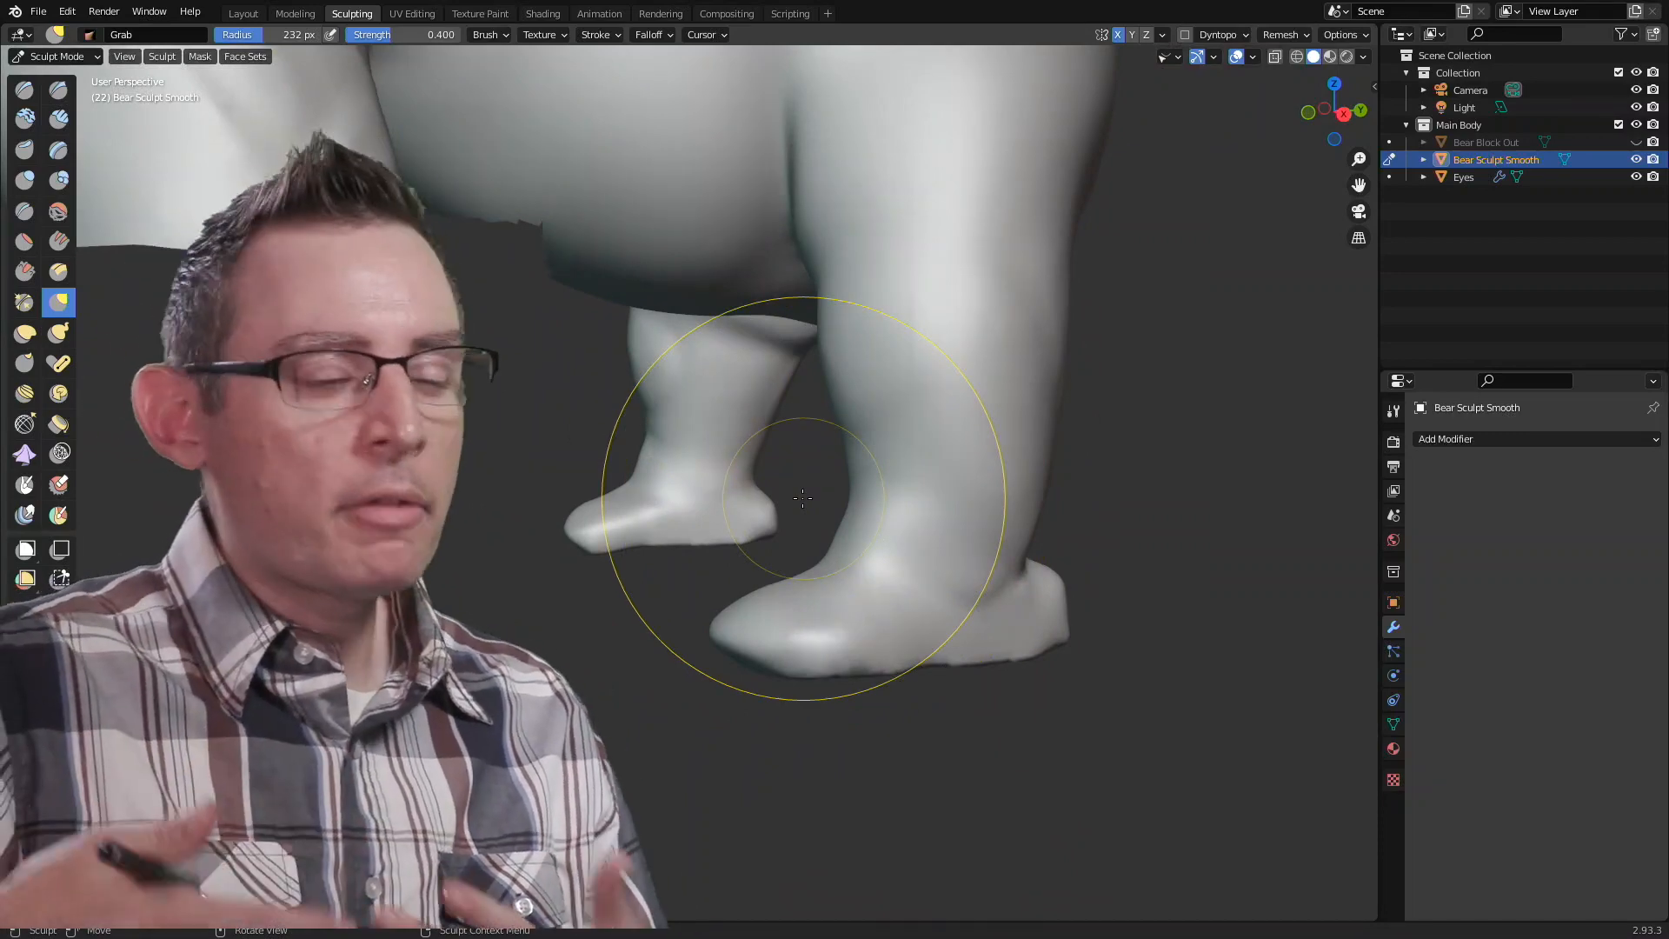
Step: Reshape the back of the heel with small Grab strokes
mouse_move(998, 555)
middle_mouse_down()
mouse_move(852, 551)
mouse_move(895, 632)
mouse_move(823, 622)
mouse_move(826, 597)
middle_mouse_up()
left_click_drag(857, 586, 860, 586)
mouse_move(855, 602)
middle_mouse_down()
mouse_move(741, 630)
mouse_move(814, 633)
middle_mouse_up()
left_click_drag(783, 612, 786, 621)
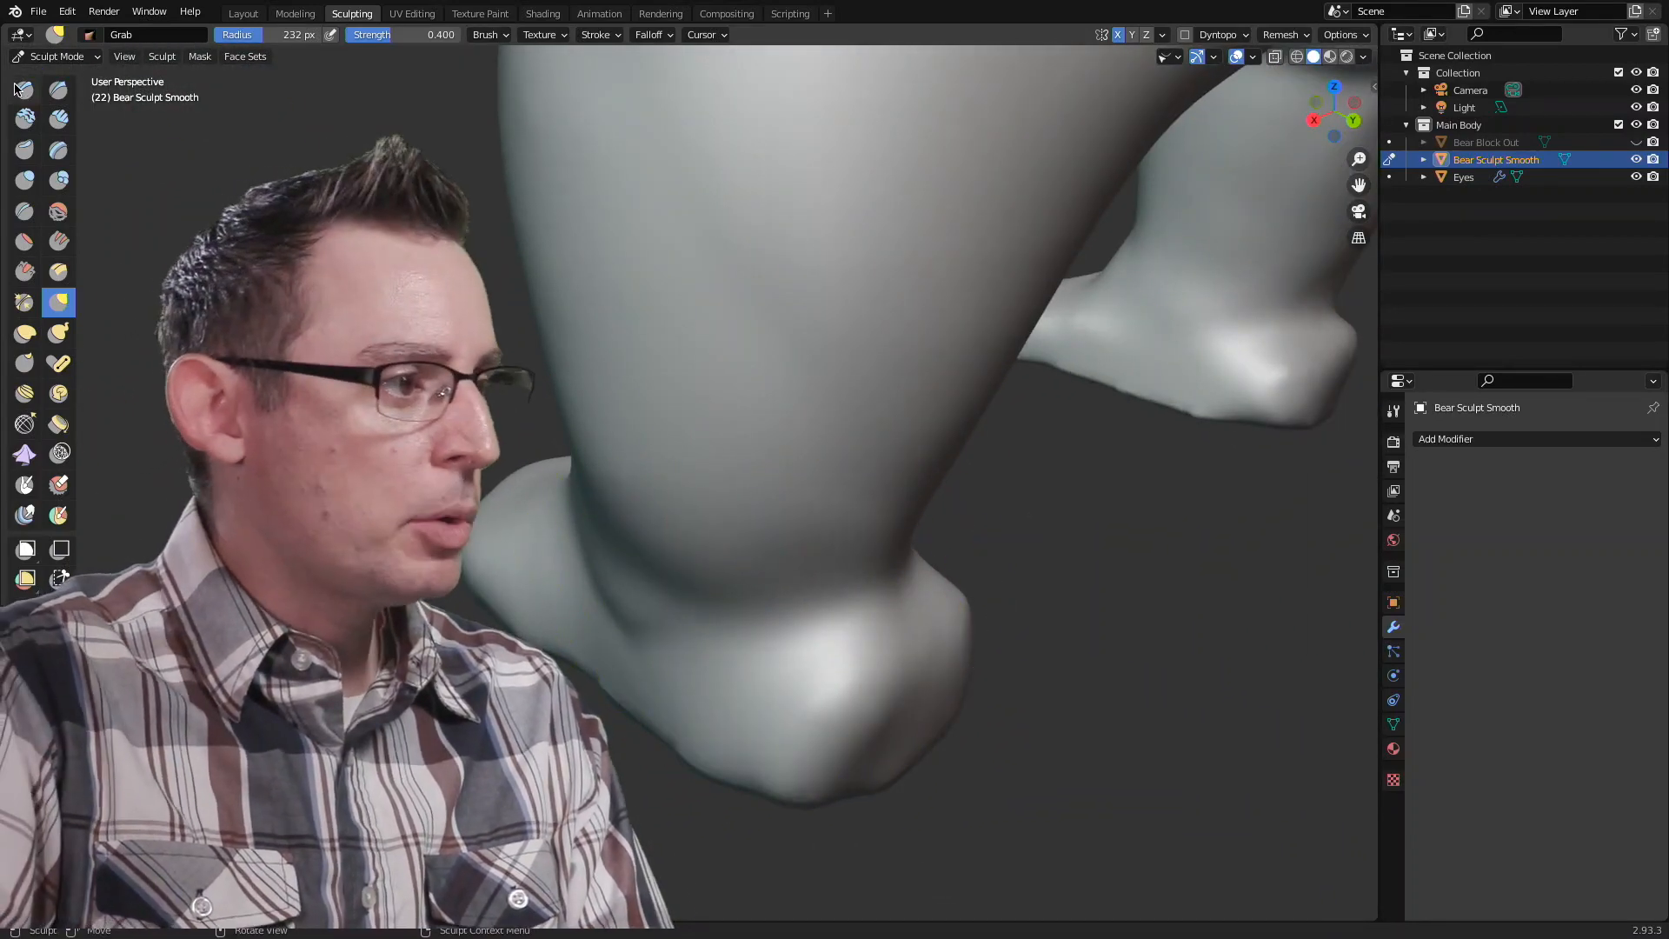
left_click(22, 90)
mouse_move(805, 619)
middle_mouse_down()
mouse_move(726, 551)
mouse_move(732, 583)
middle_mouse_up()
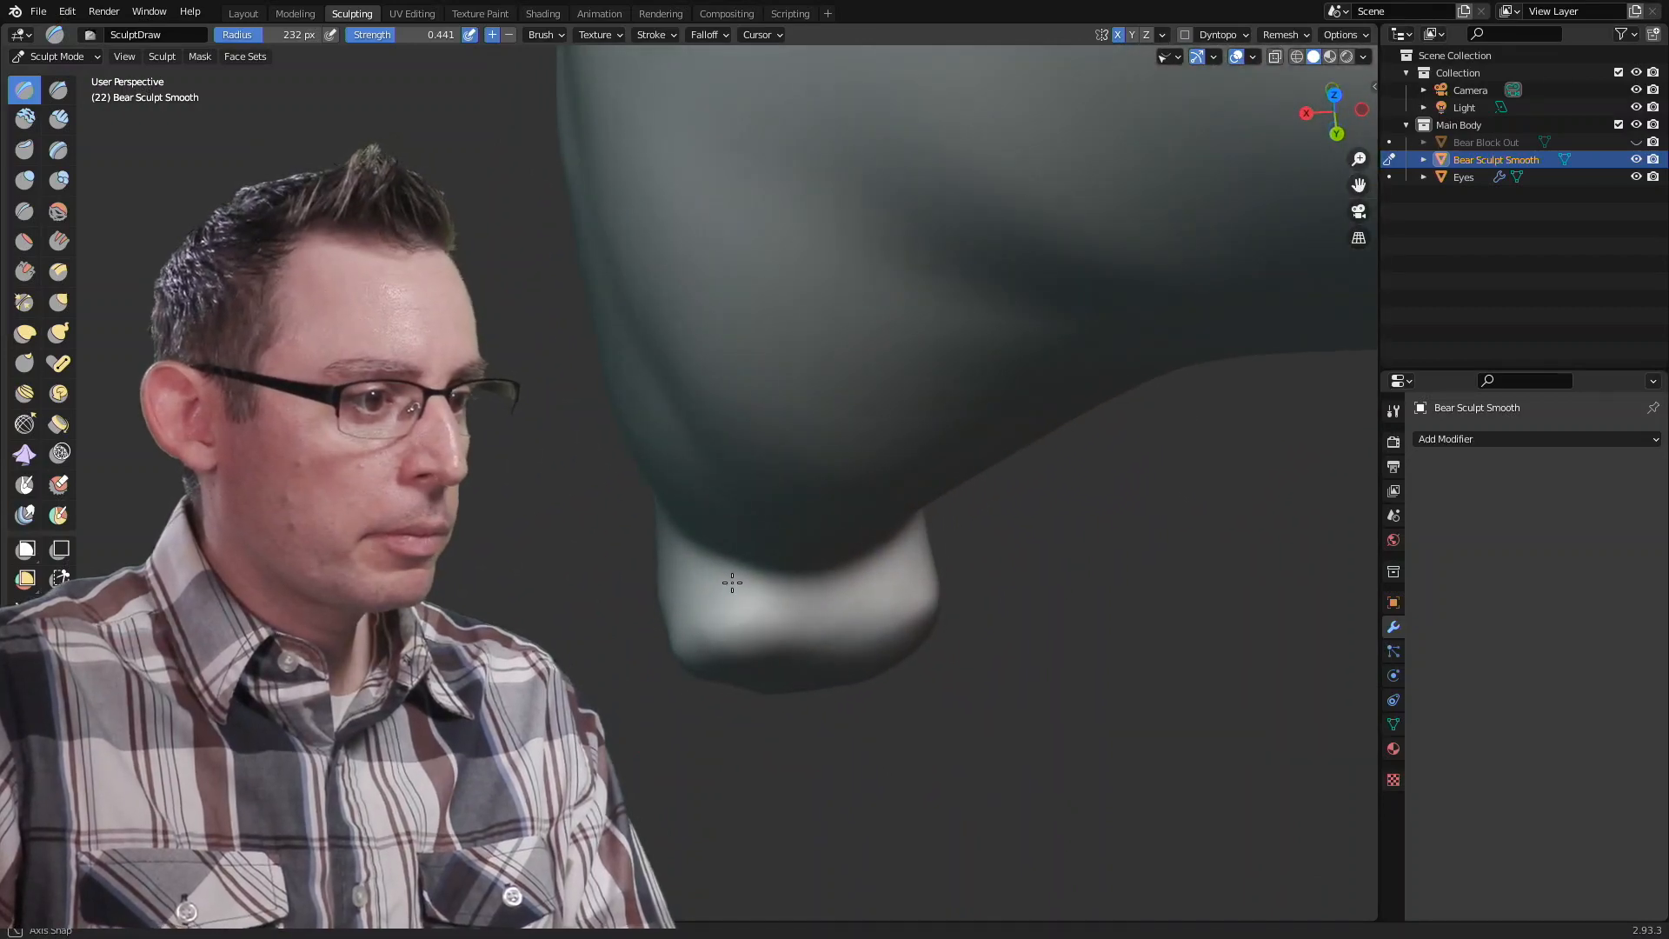
Step: Pull in the sides and lower corners of the heel from behind with the Grab brush
left_click(62, 304)
middle_click_drag(668, 515, 679, 532)
middle_click_drag(950, 546, 925, 568)
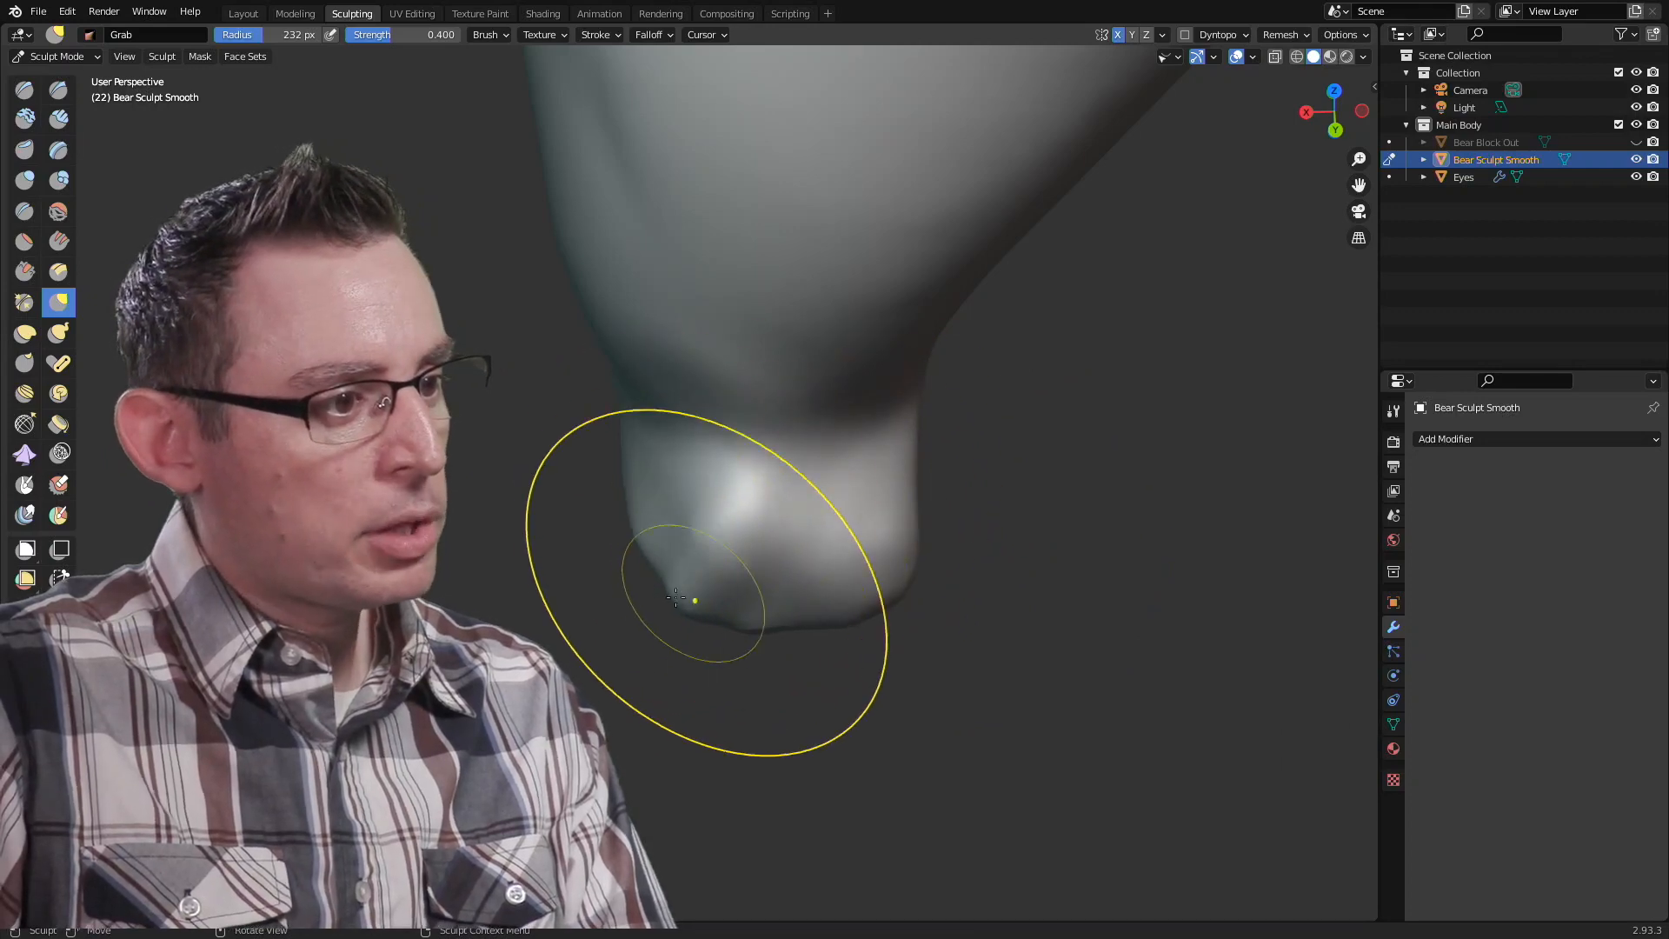
mouse_move(852, 593)
middle_mouse_down()
mouse_move(547, 484)
mouse_move(809, 551)
mouse_move(898, 594)
middle_mouse_up()
left_click_drag(914, 578, 888, 565)
left_click_drag(652, 504, 664, 504)
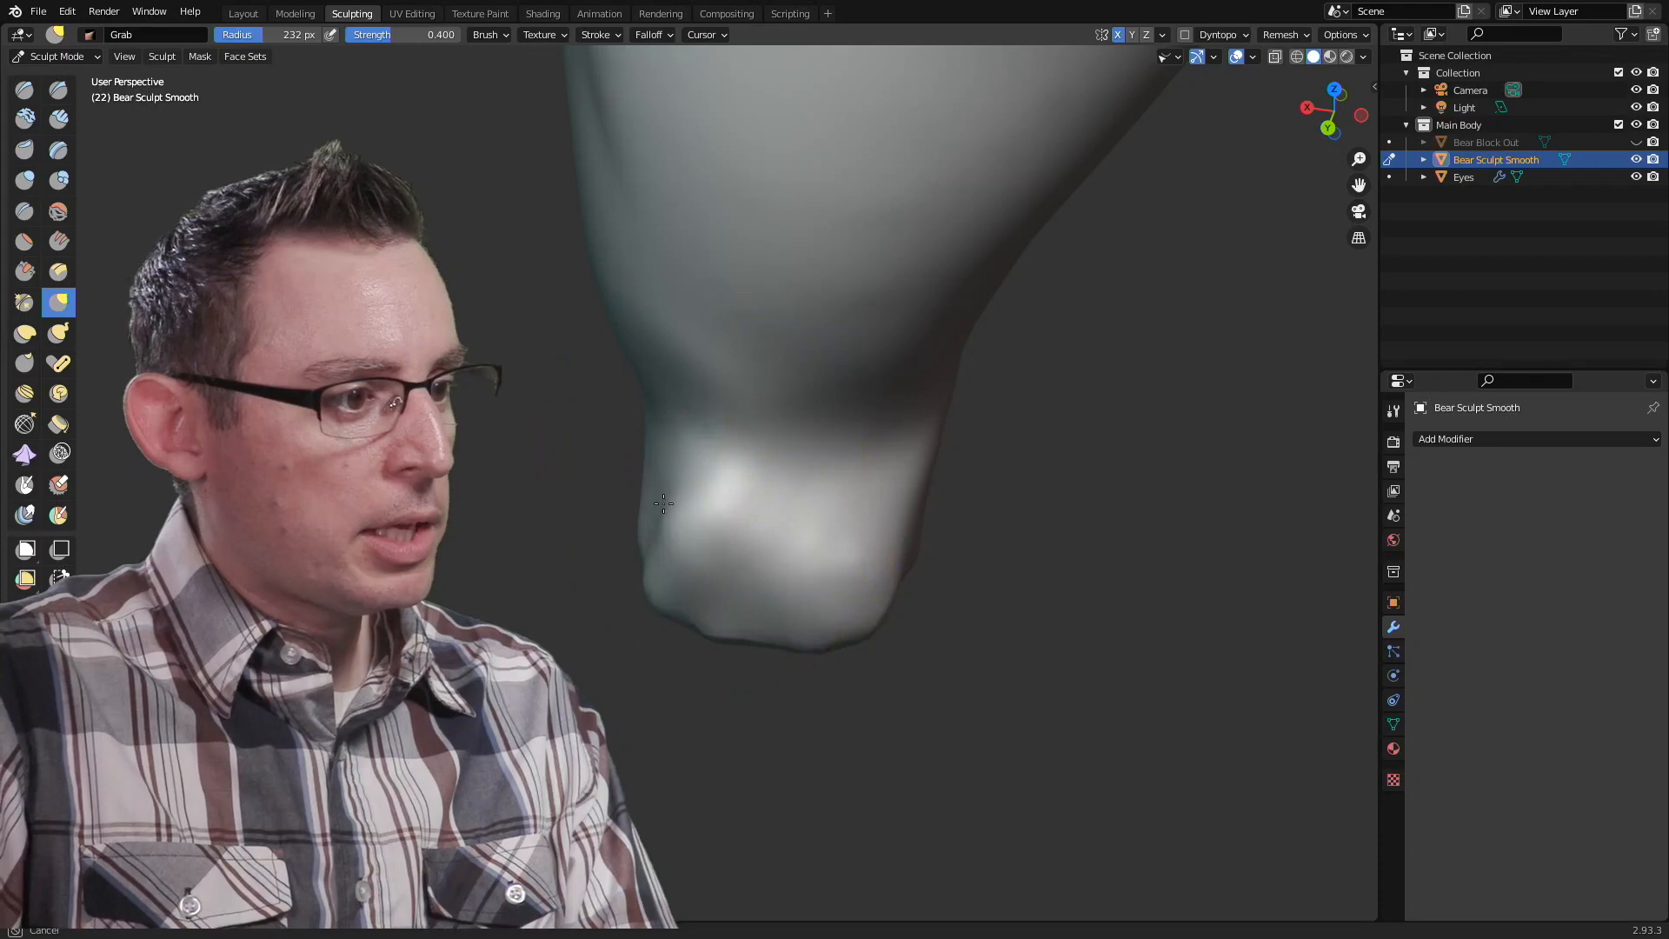
mouse_move(821, 539)
middle_mouse_down()
mouse_move(664, 477)
mouse_move(147, 174)
middle_mouse_up()
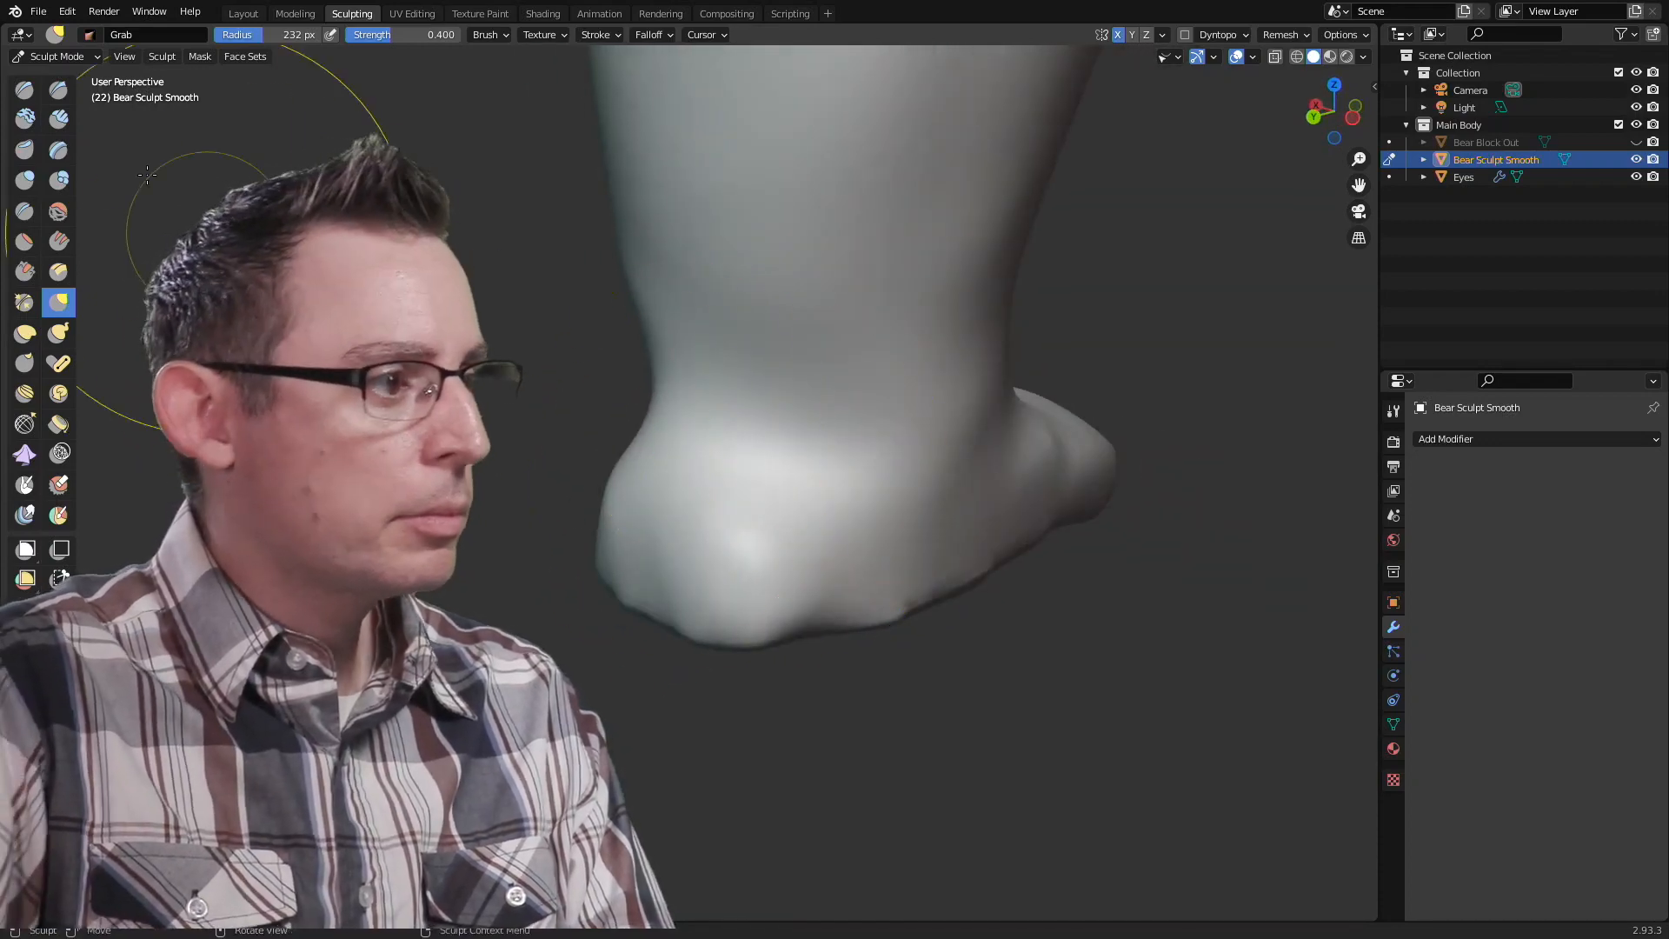
Step: Build up and smooth the back and sides of the heel with the Draw brush at a 103 px radius
mouse_move(769, 501)
middle_mouse_down()
mouse_move(667, 469)
mouse_move(734, 461)
mouse_move(798, 500)
mouse_move(863, 500)
middle_mouse_up()
key("f")
left_click(641, 456)
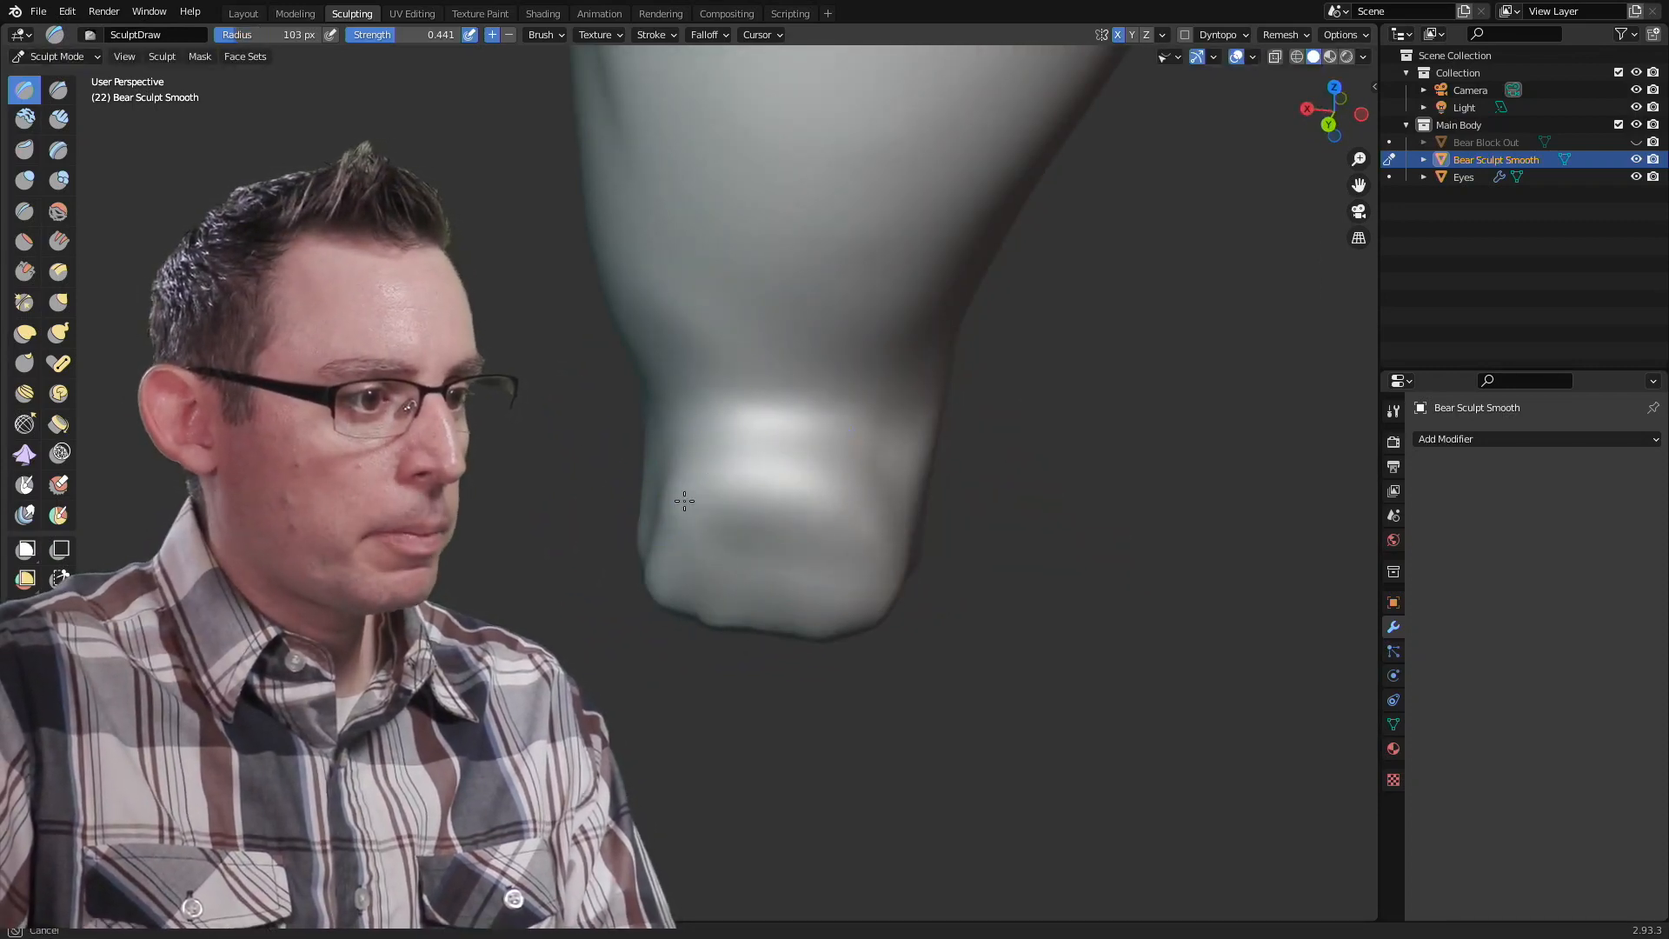
mouse_move(860, 521)
middle_mouse_down()
mouse_move(692, 484)
mouse_move(613, 412)
middle_mouse_up()
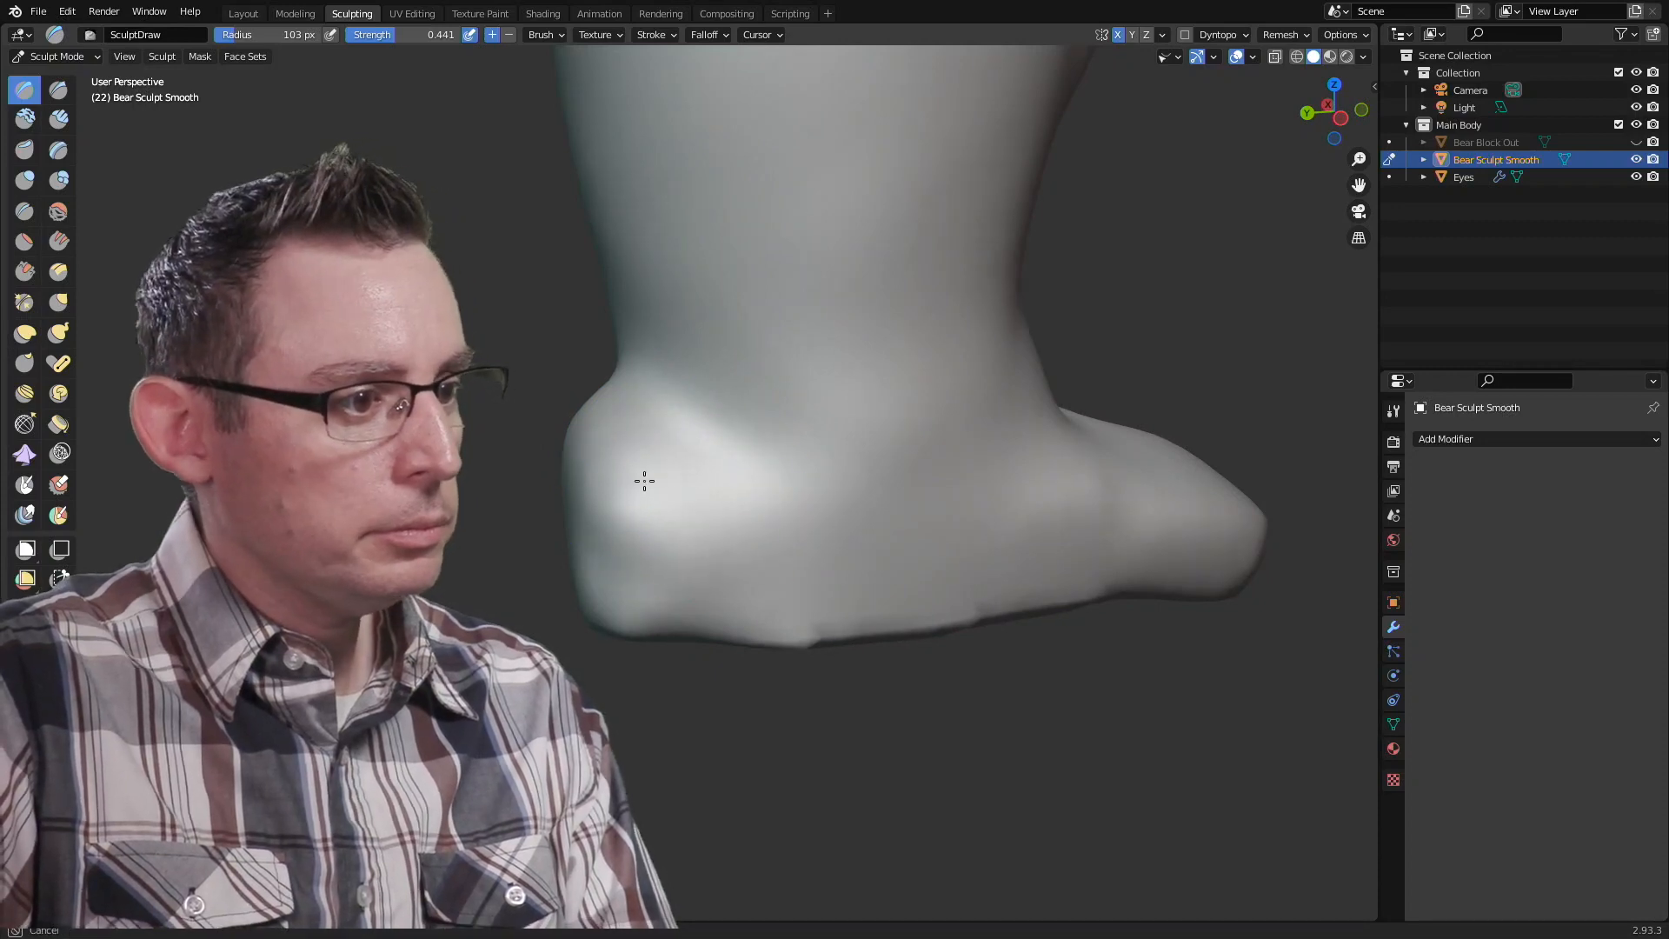
middle_click_drag(743, 529, 826, 465)
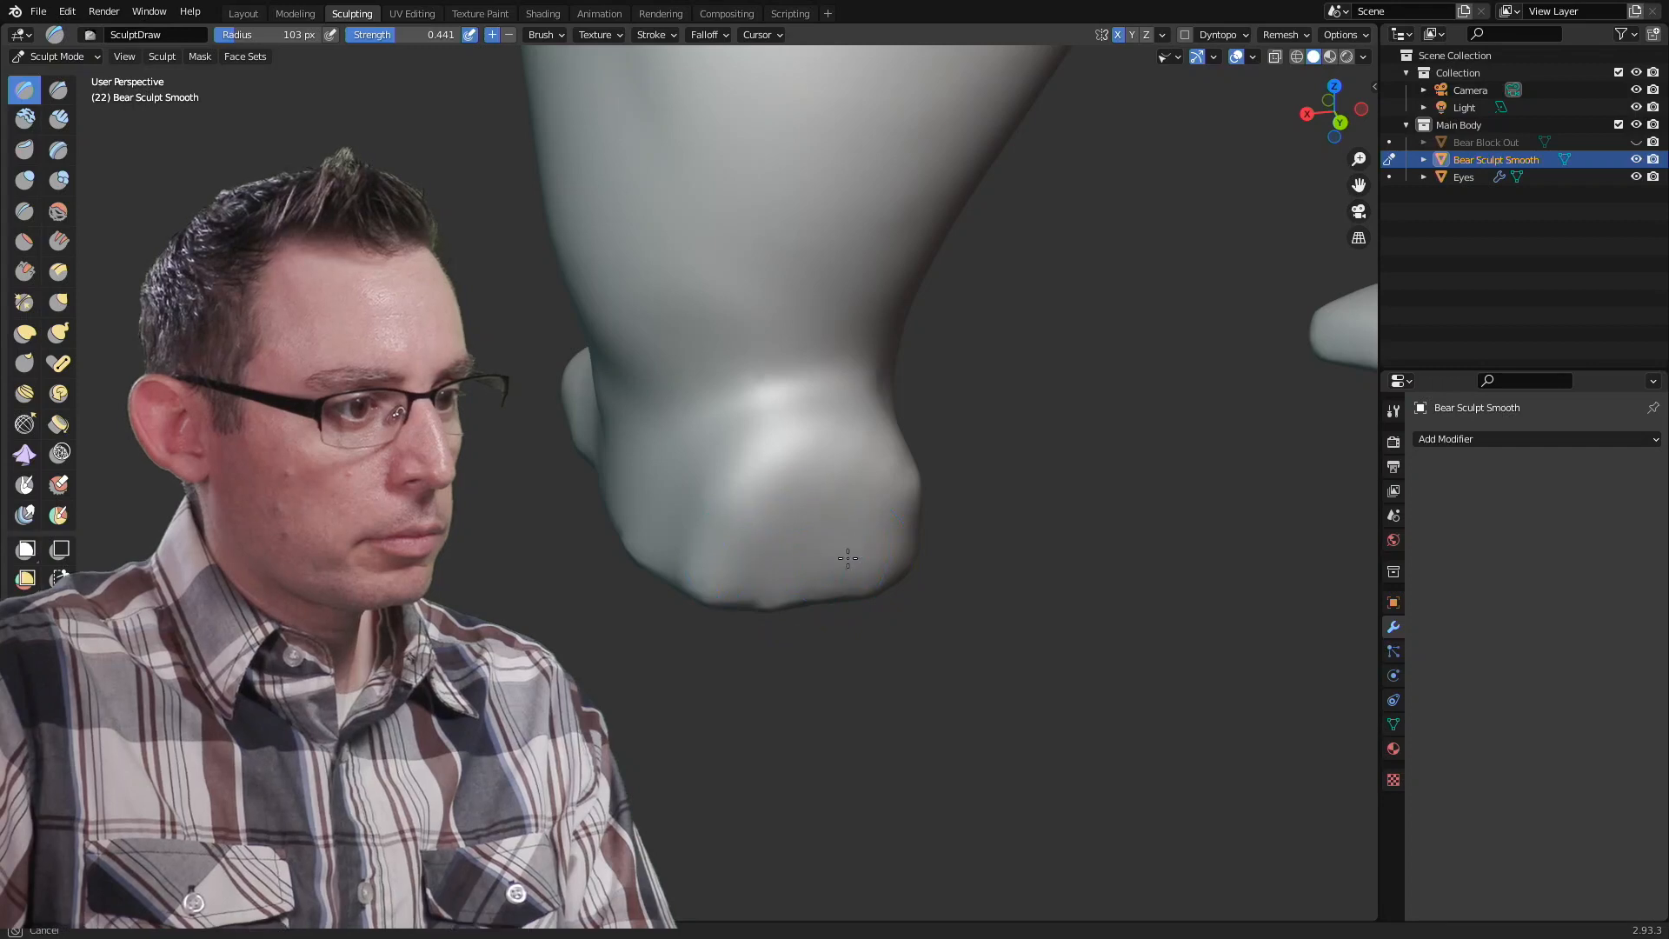
mouse_move(673, 561)
middle_mouse_down()
mouse_move(641, 544)
mouse_move(771, 559)
mouse_move(785, 483)
mouse_move(793, 589)
mouse_move(793, 488)
mouse_move(818, 527)
middle_mouse_up()
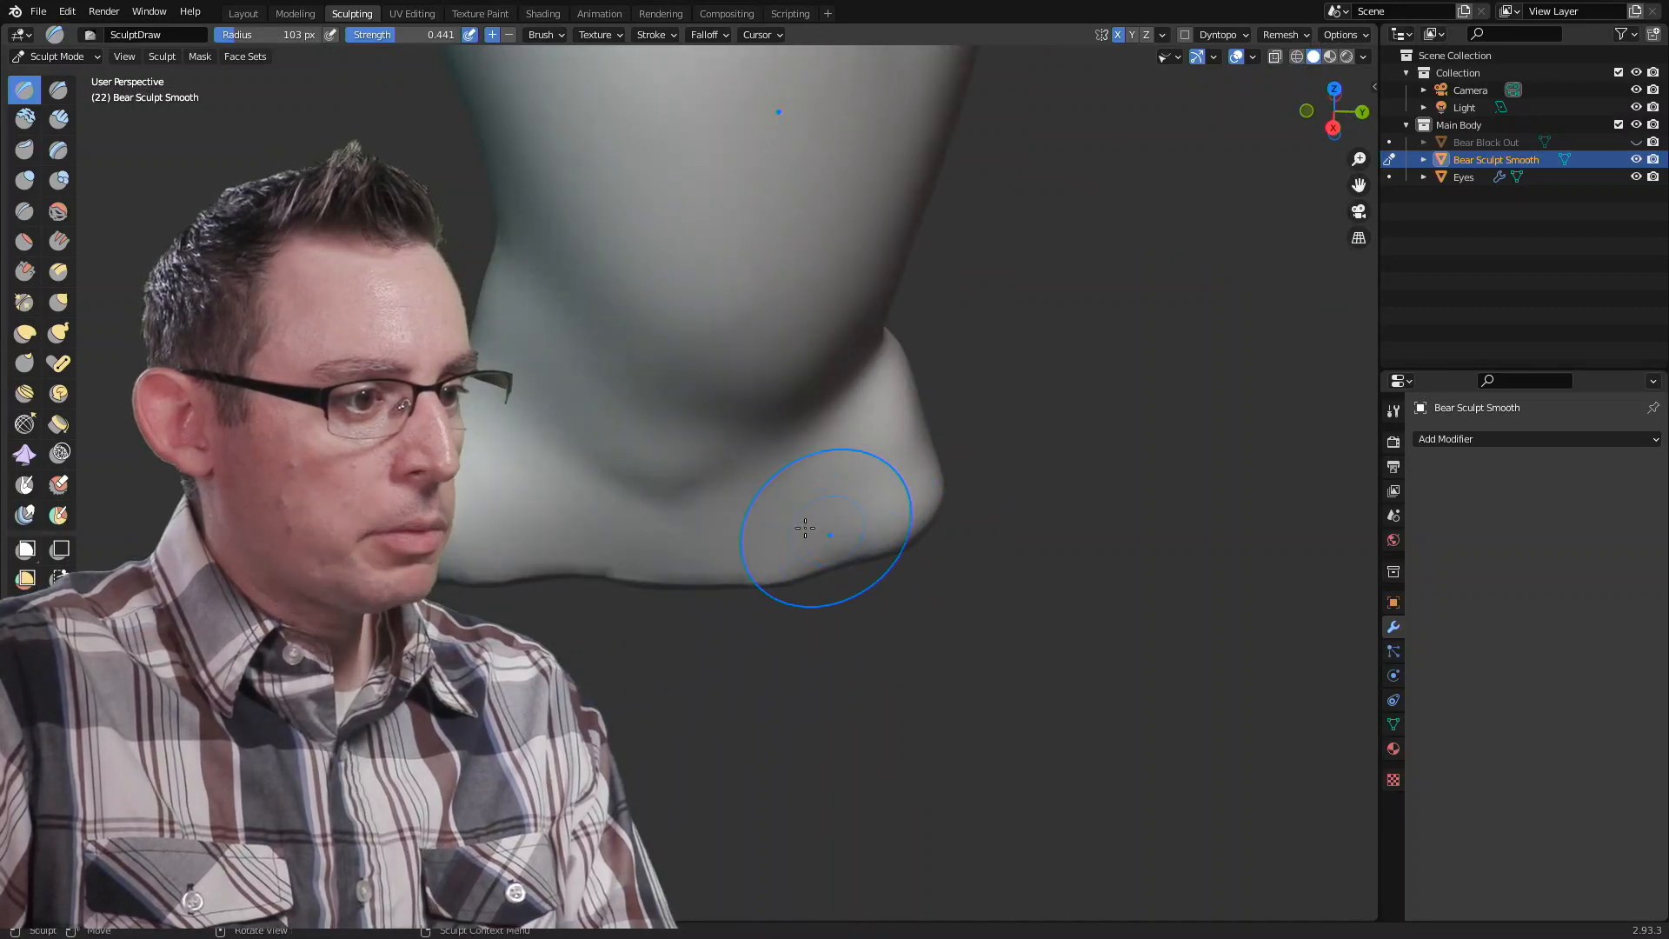
Step: Set the Draw brush radius to 51 px and build up the lower sole edge along the outer side of the foot
key("f")
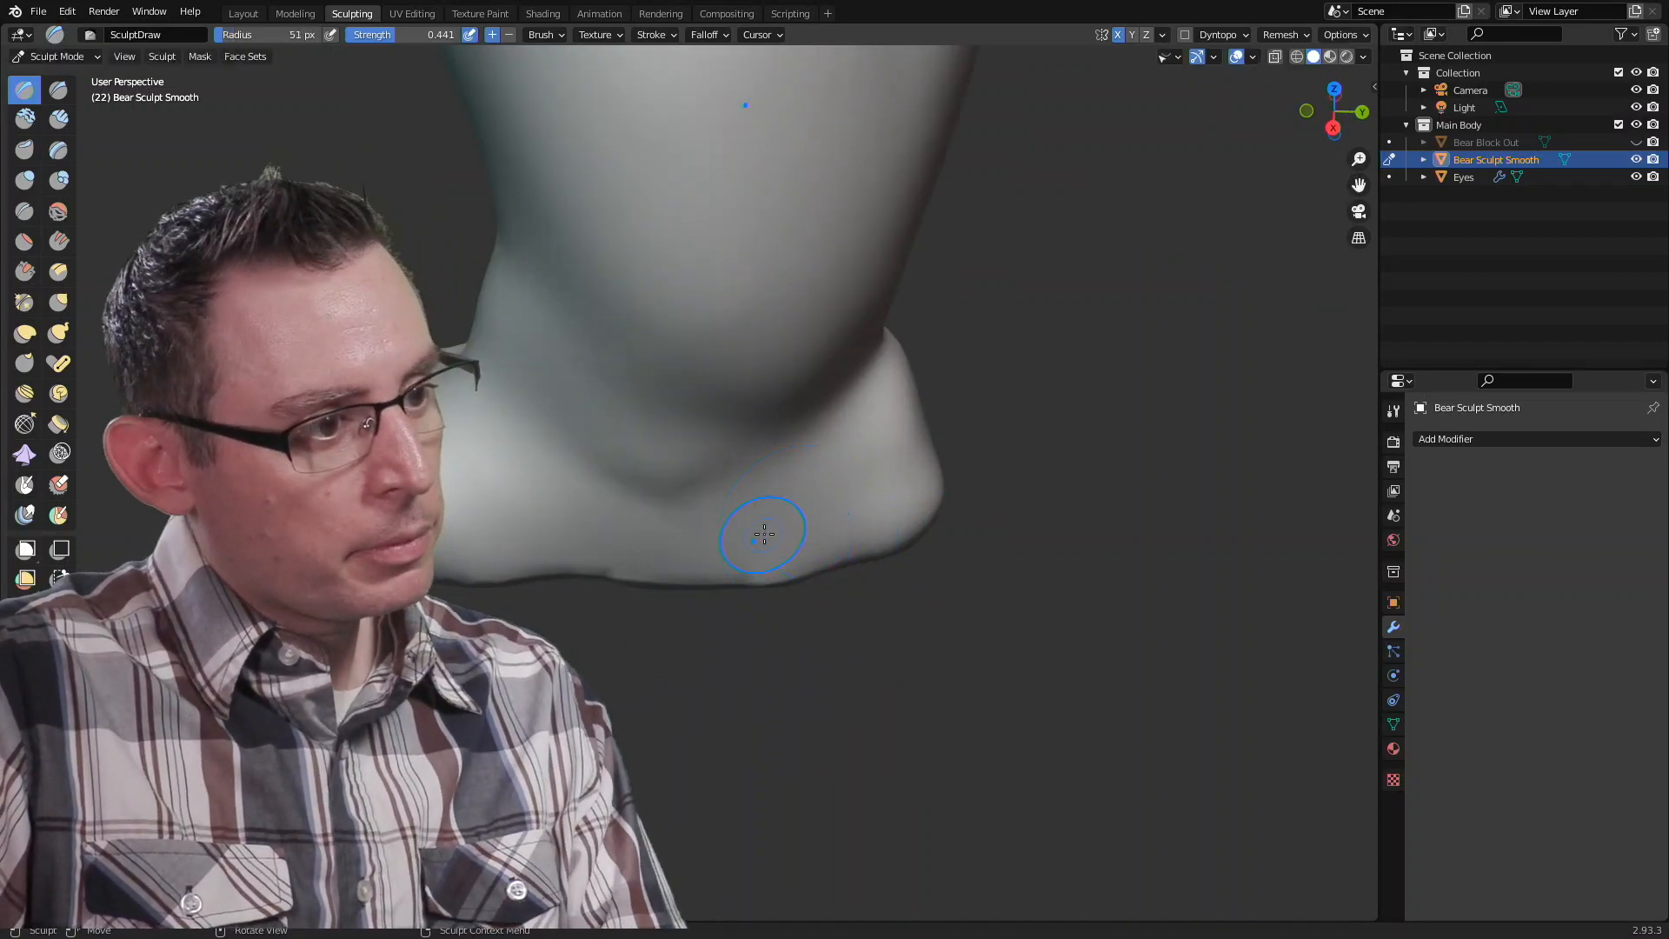
left_click_drag(894, 509, 861, 520)
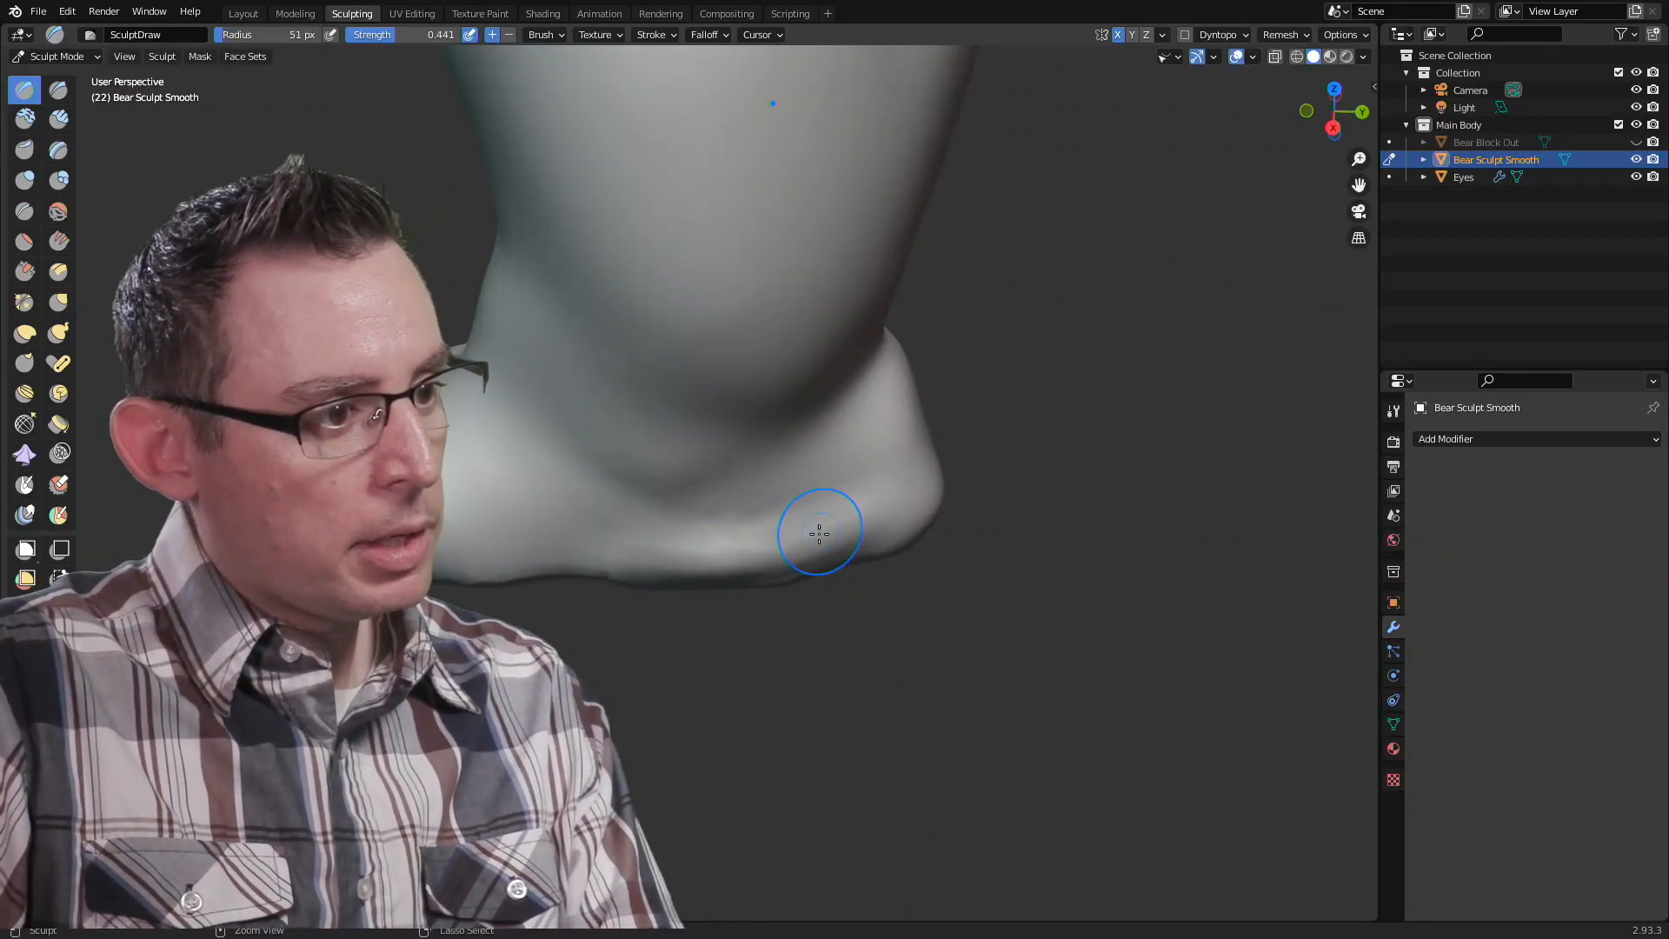
key("ctrl+z")
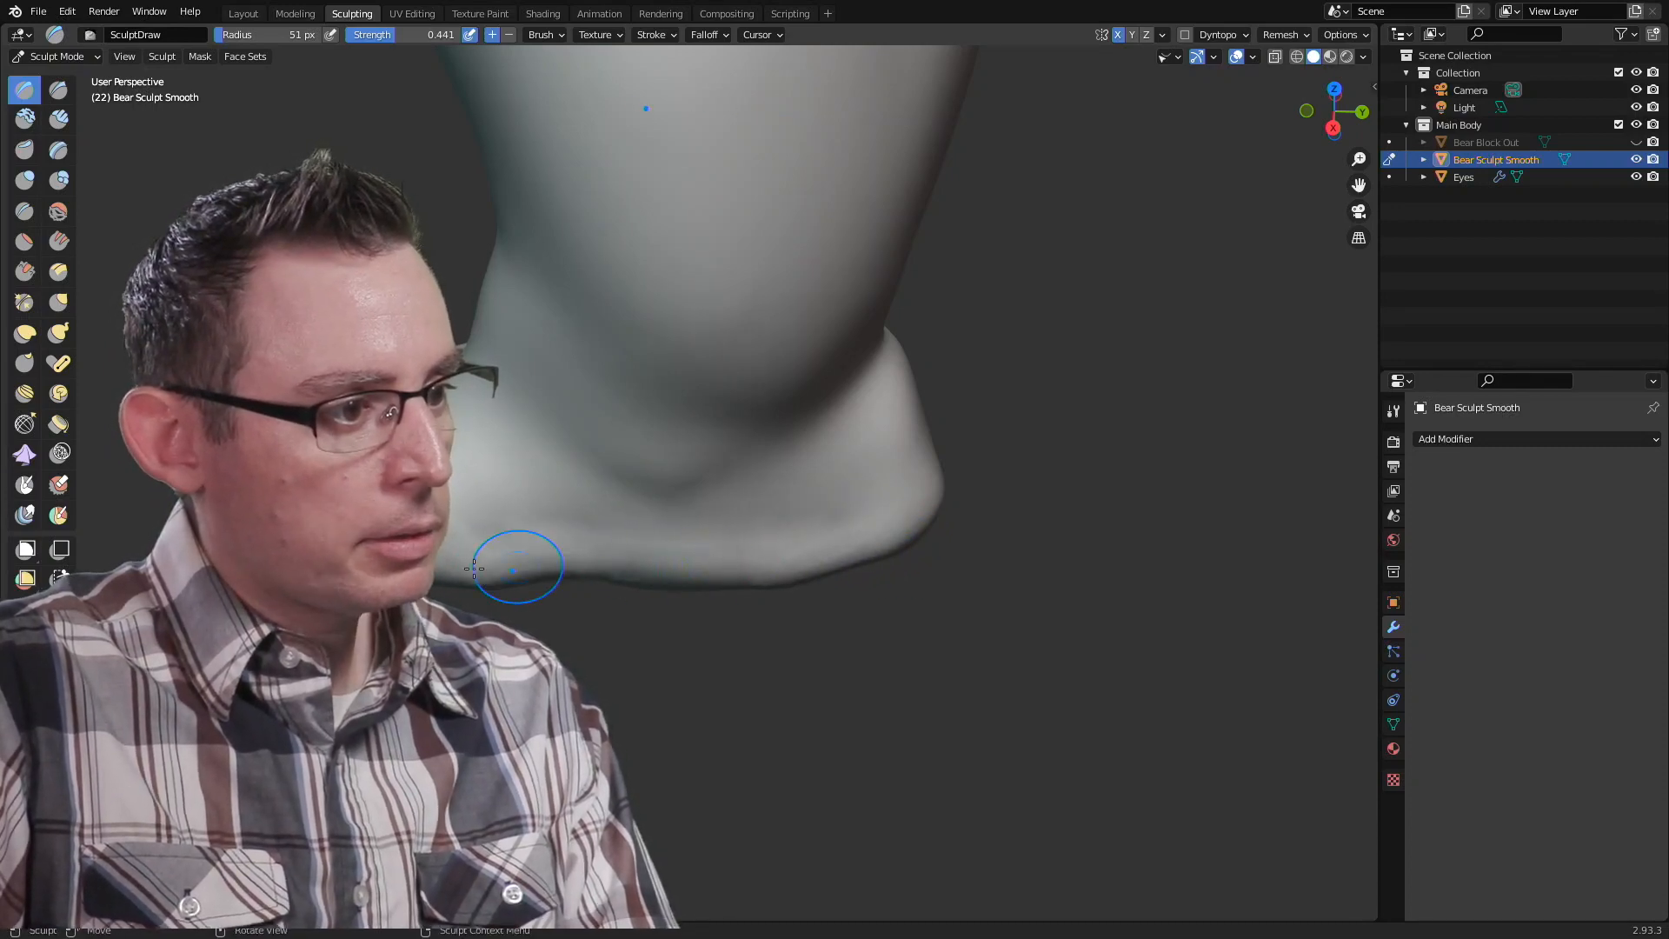
middle_click_drag(510, 567, 577, 566)
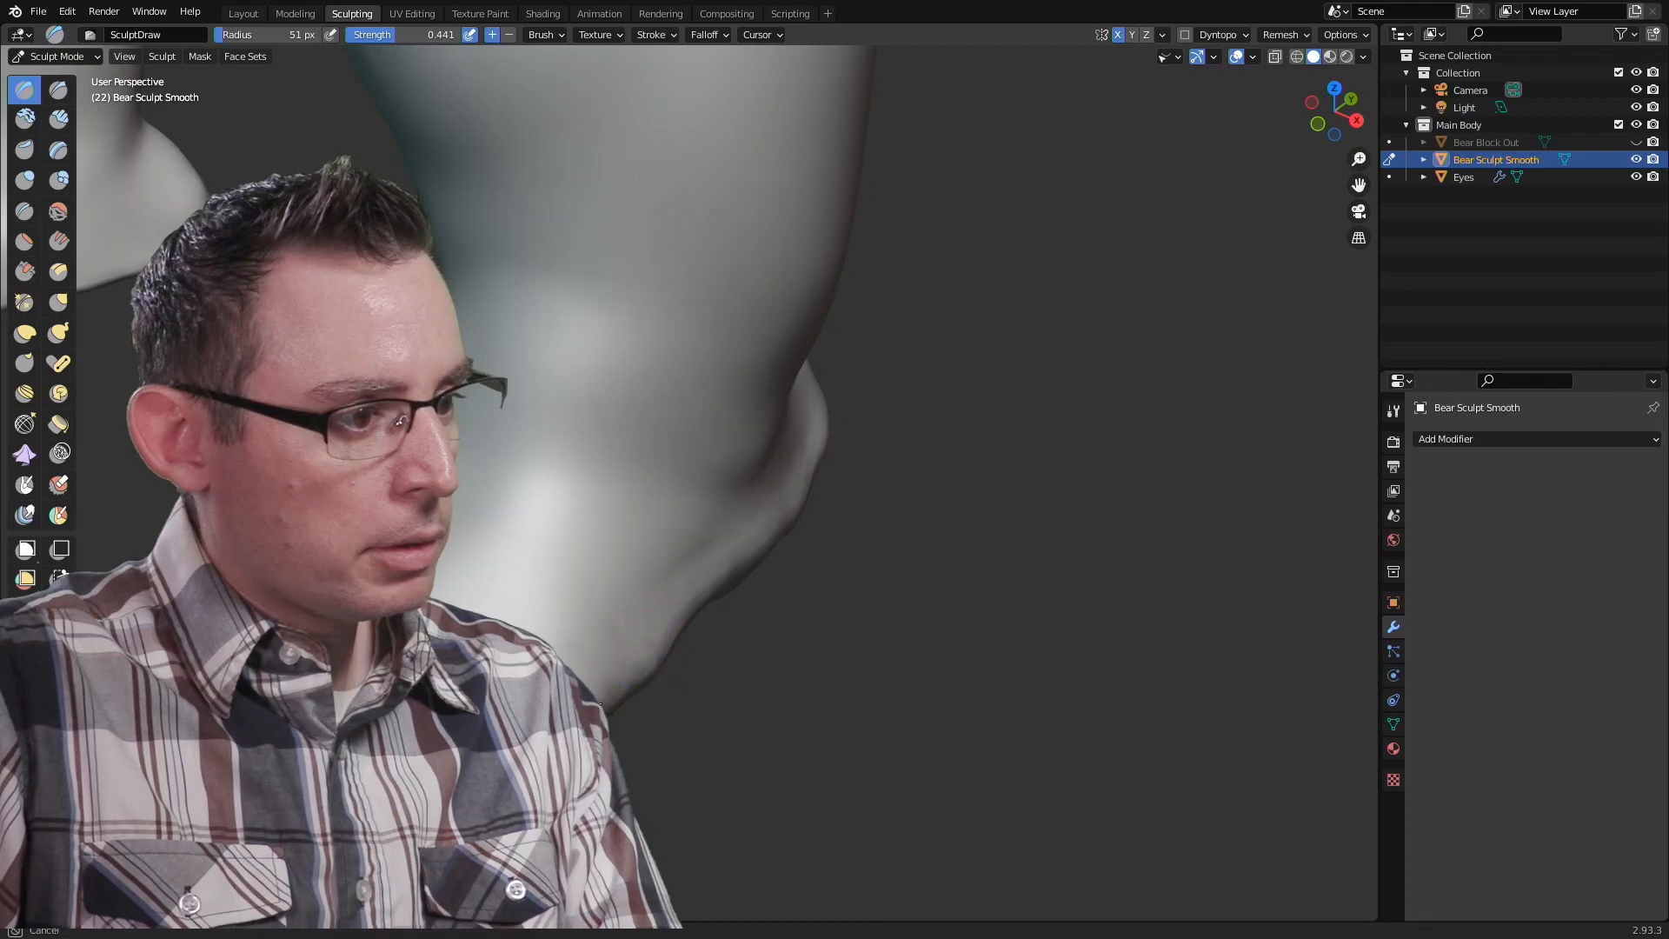
Step: Continue the raised sole edge along the inner side of the foot up to the toe end
middle_click_drag(739, 600, 751, 528)
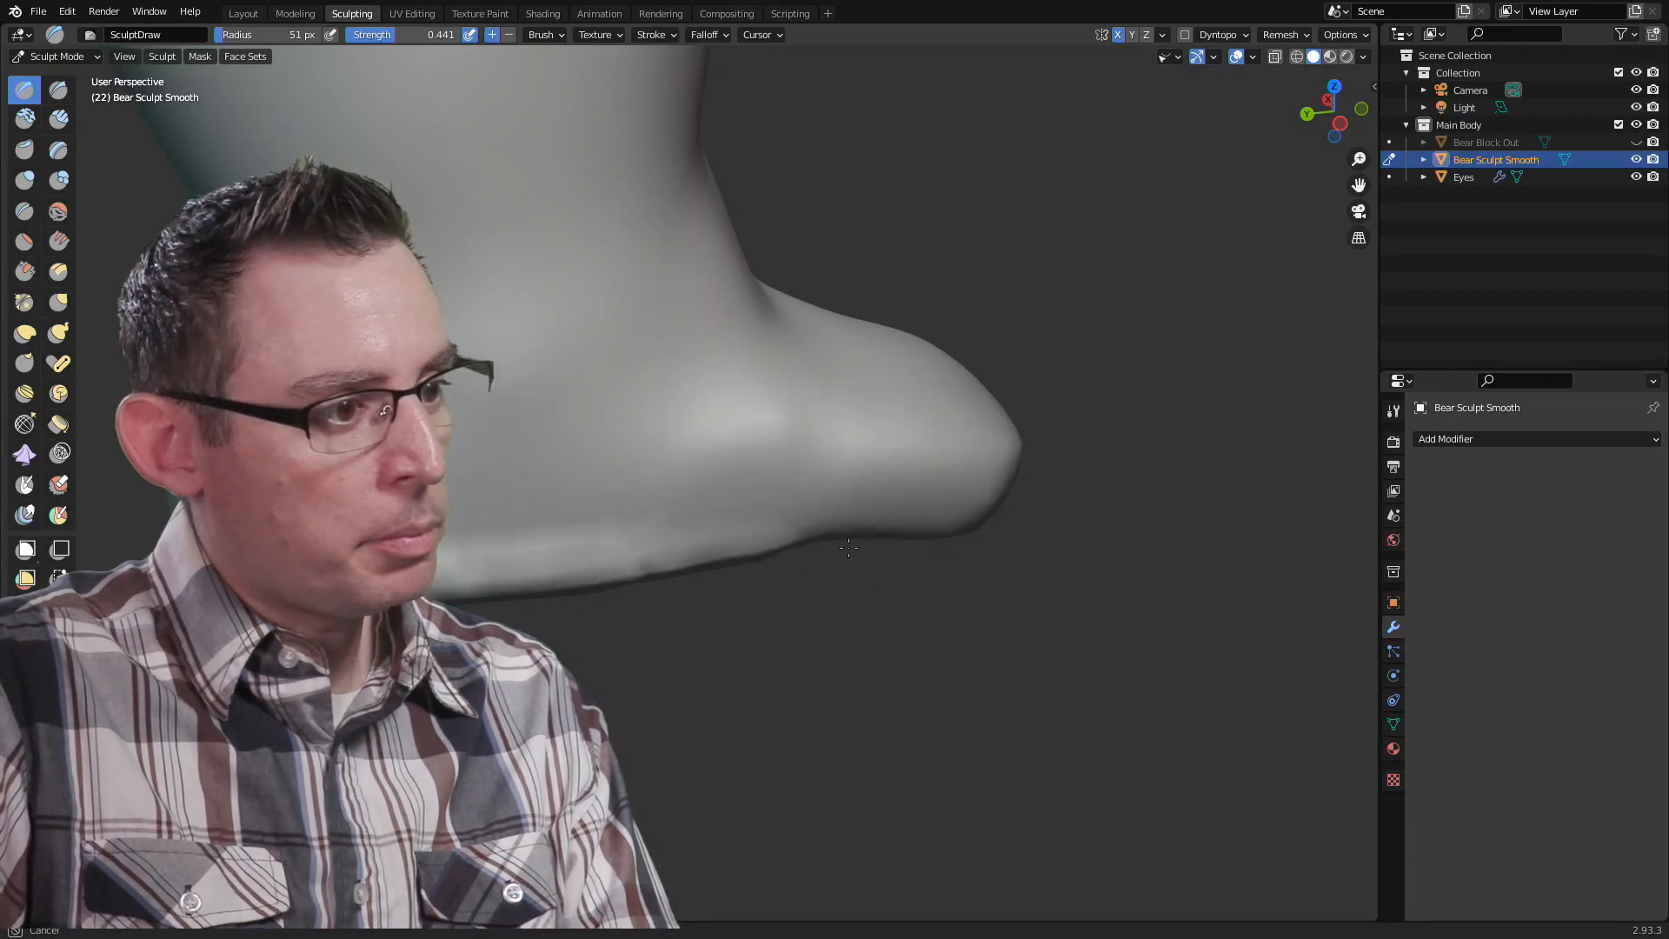
left_click_drag(848, 548, 956, 527)
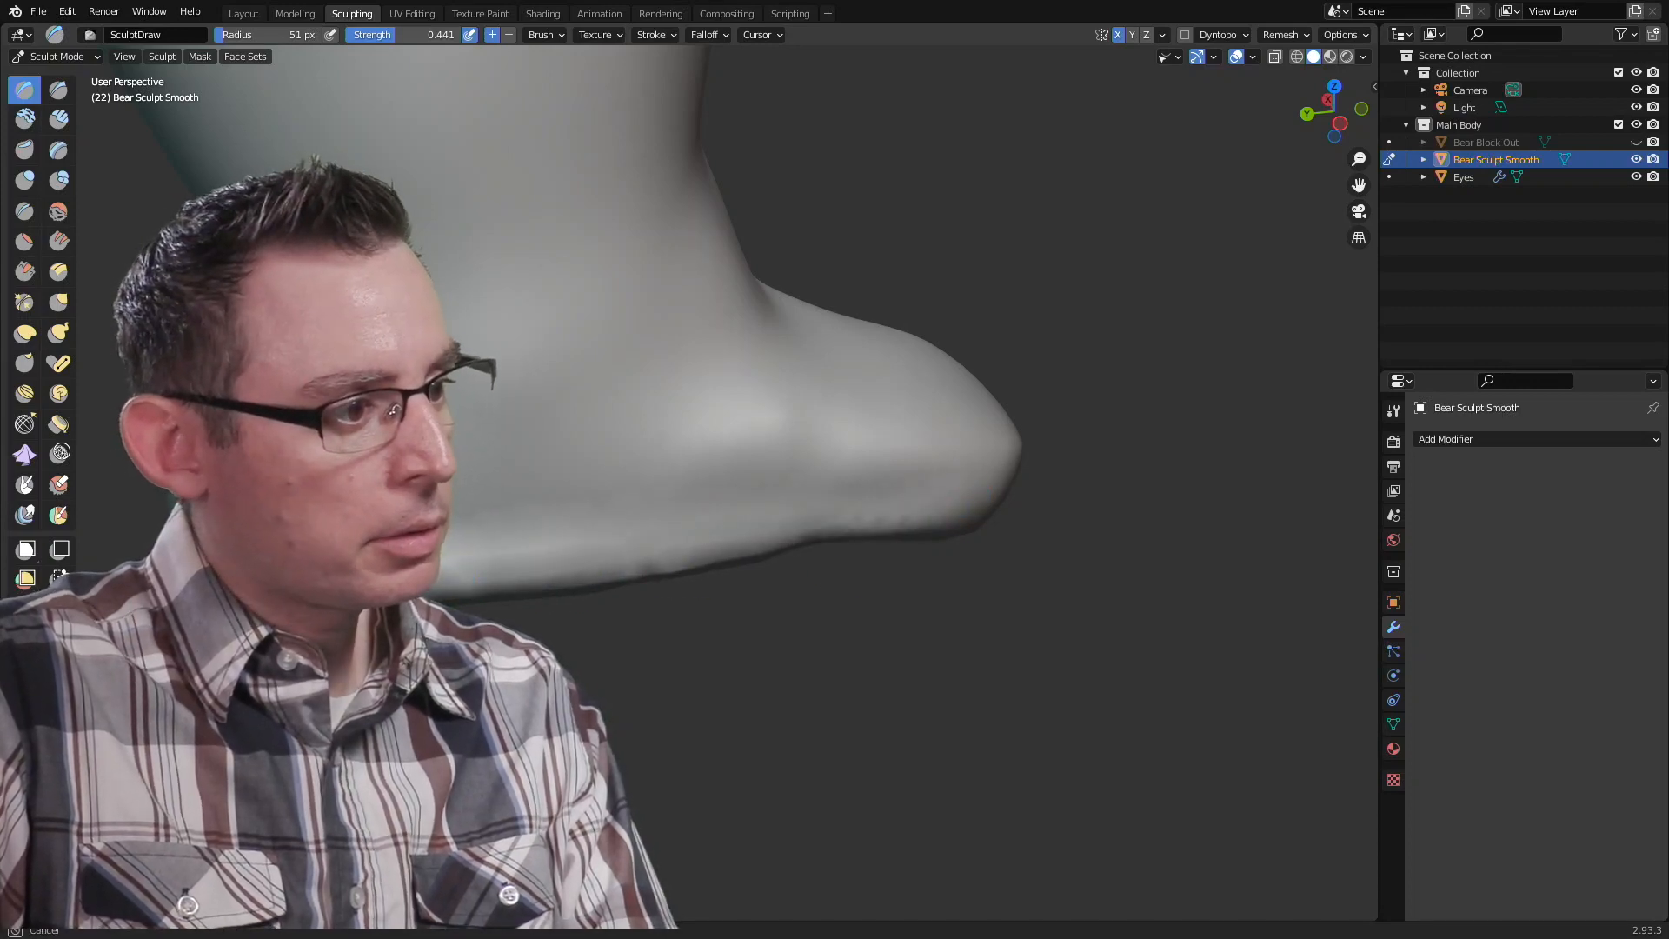
mouse_move(696, 546)
middle_mouse_down()
mouse_move(726, 499)
mouse_move(460, 552)
mouse_move(734, 521)
mouse_move(578, 451)
mouse_move(516, 445)
mouse_move(608, 541)
middle_mouse_up()
scroll(474, 457, "down", 2)
middle_click_drag(609, 541, 641, 568)
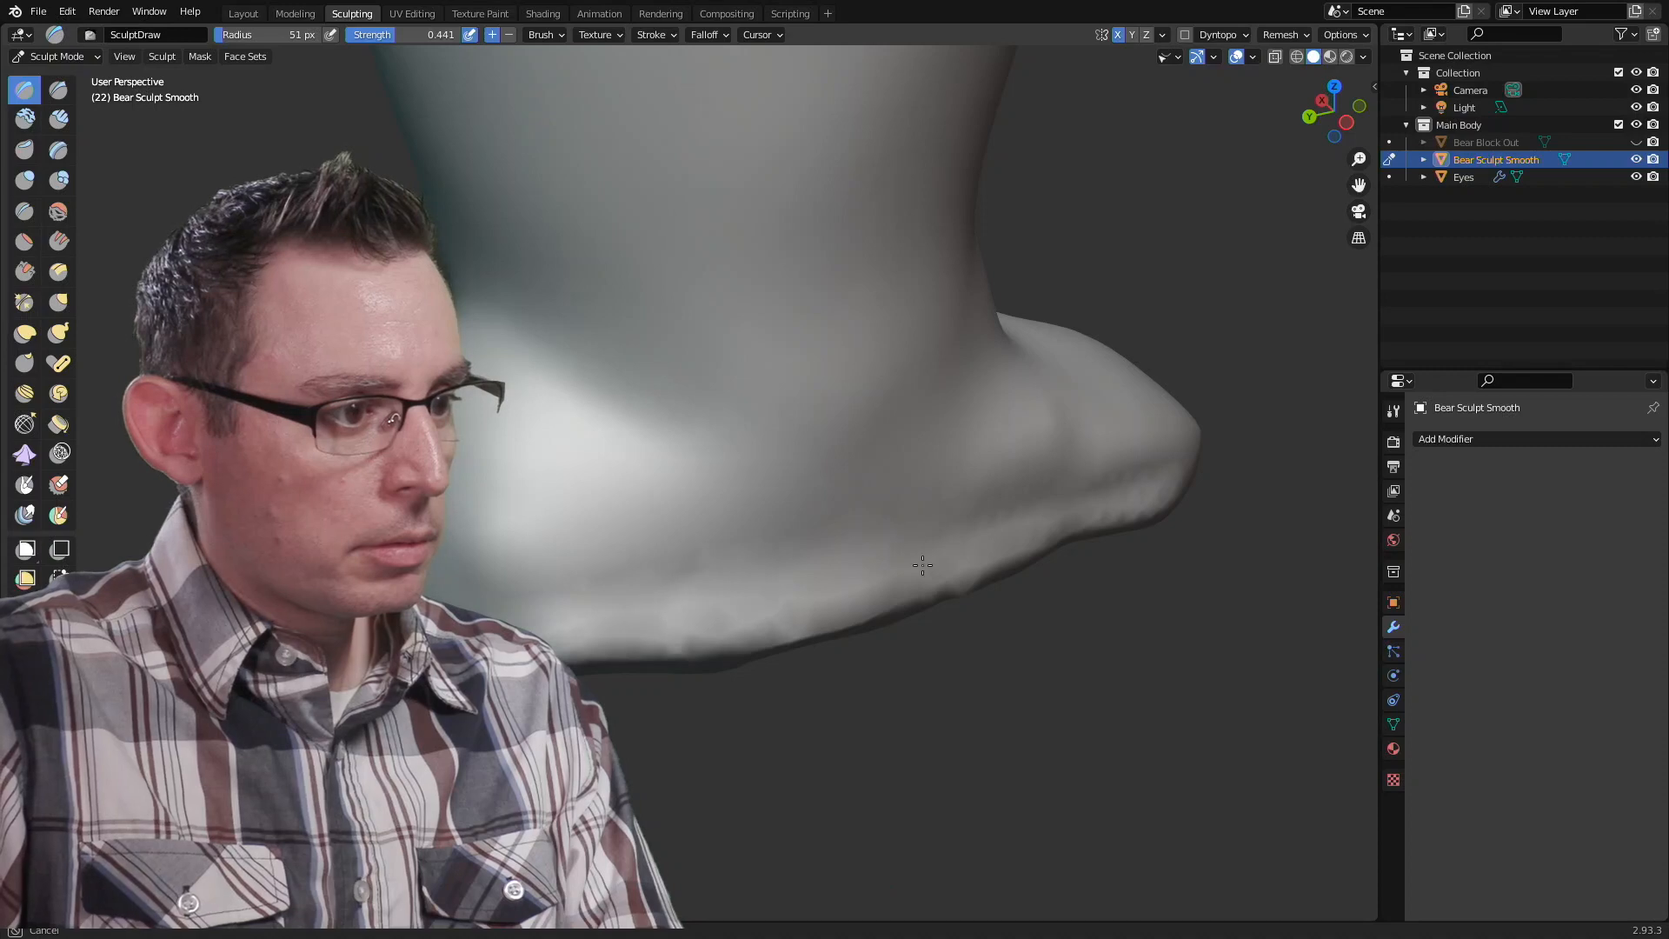
middle_click_drag(787, 600, 704, 604)
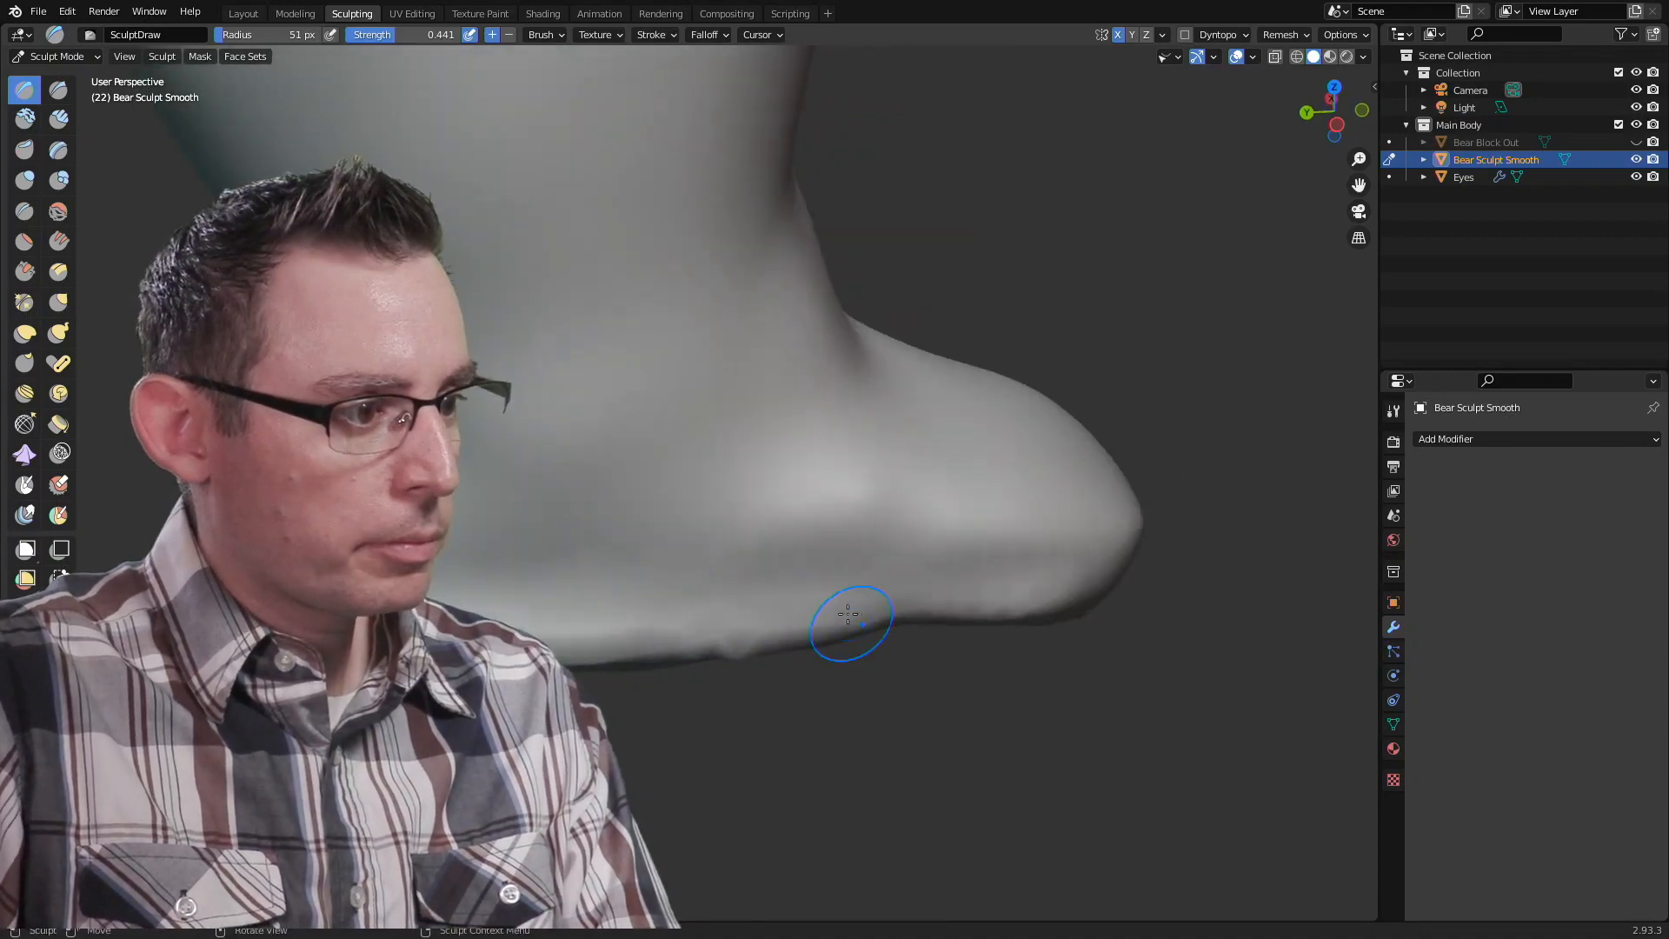
Step: Draw the raised sole edge around the back of the heel and blend it into the sides
middle_click_drag(860, 617, 585, 581)
mouse_move(674, 489)
left_mouse_down()
mouse_move(878, 547)
mouse_move(1019, 502)
left_mouse_up()
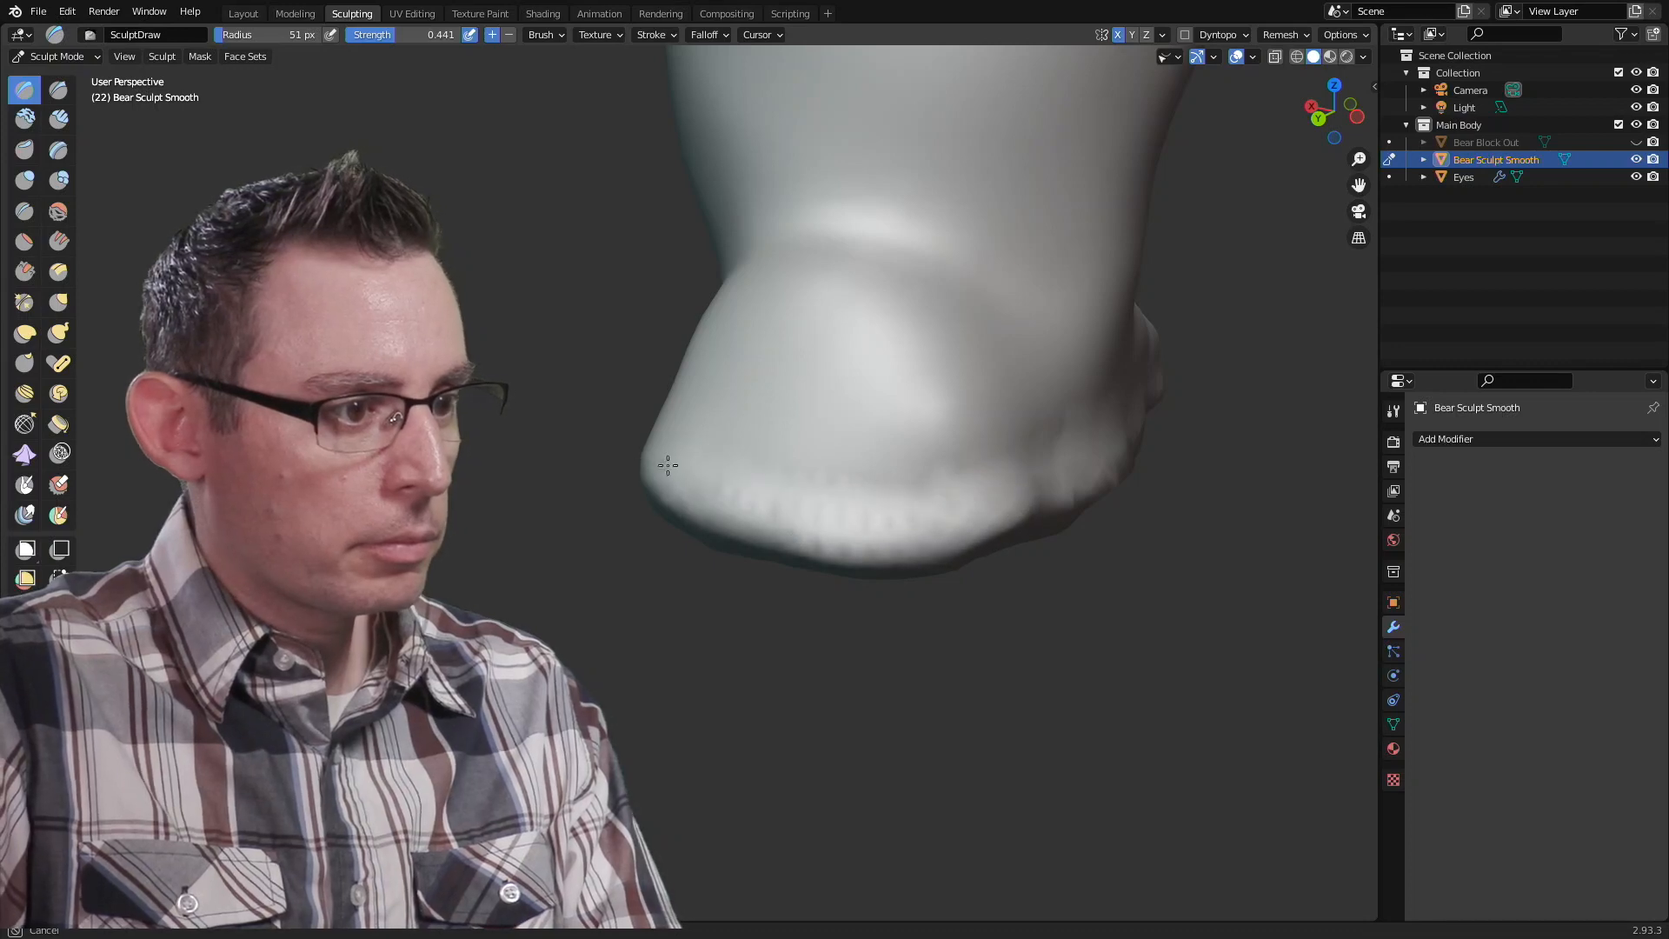
middle_click_drag(699, 504, 876, 554)
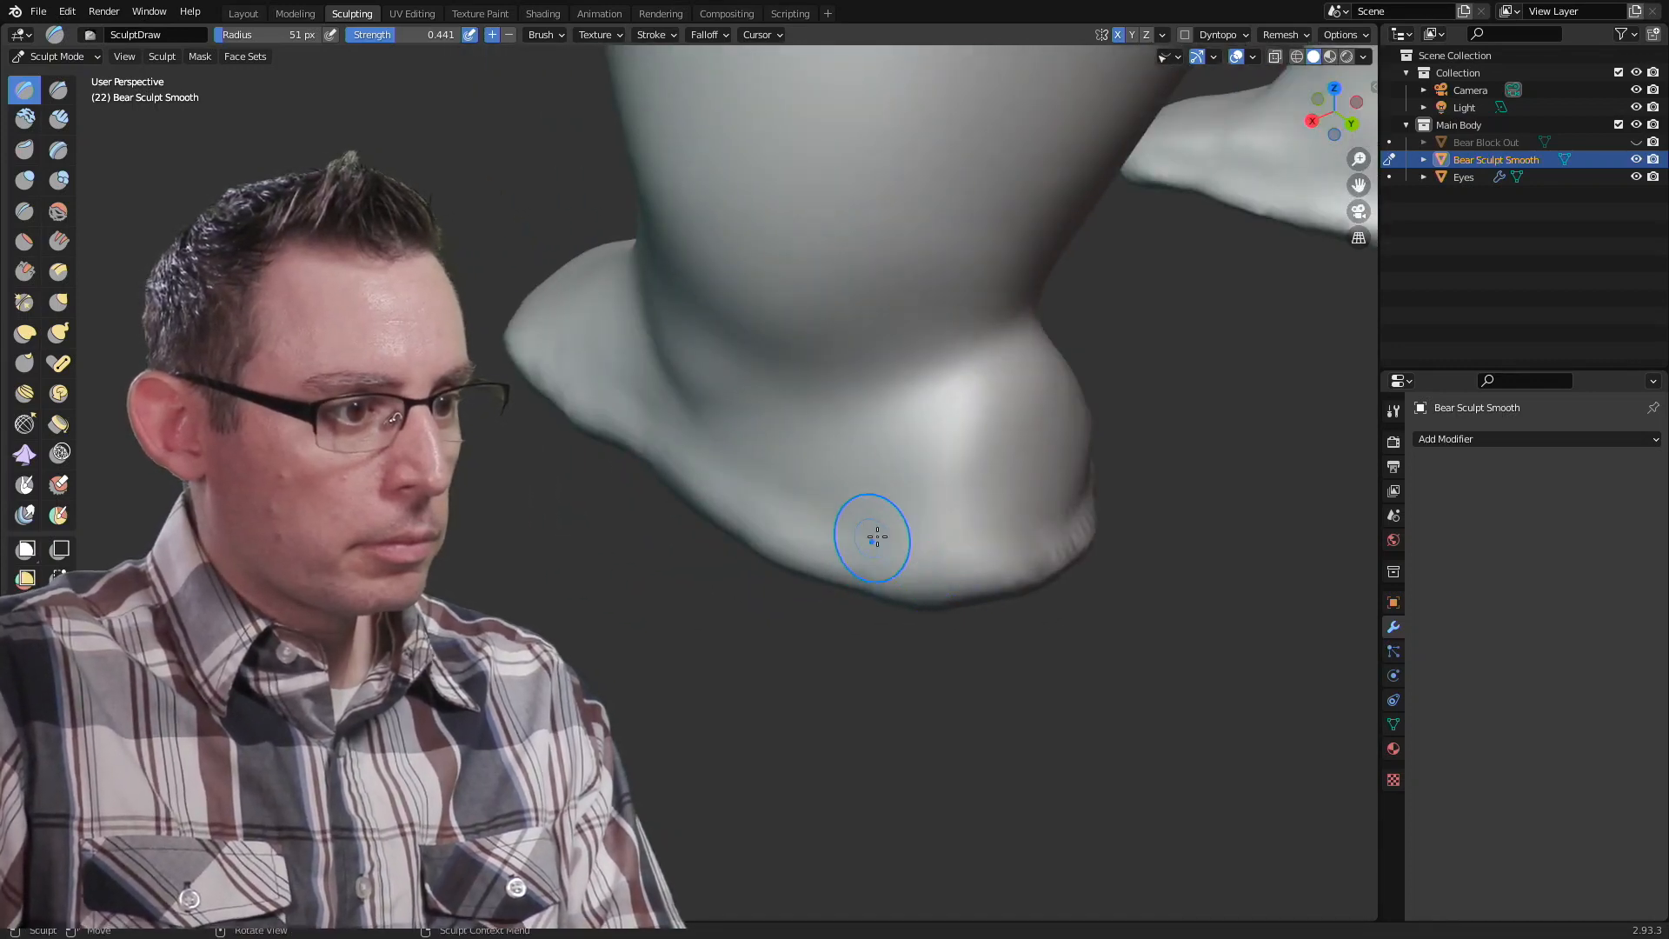
middle_click_drag(1061, 492, 906, 533)
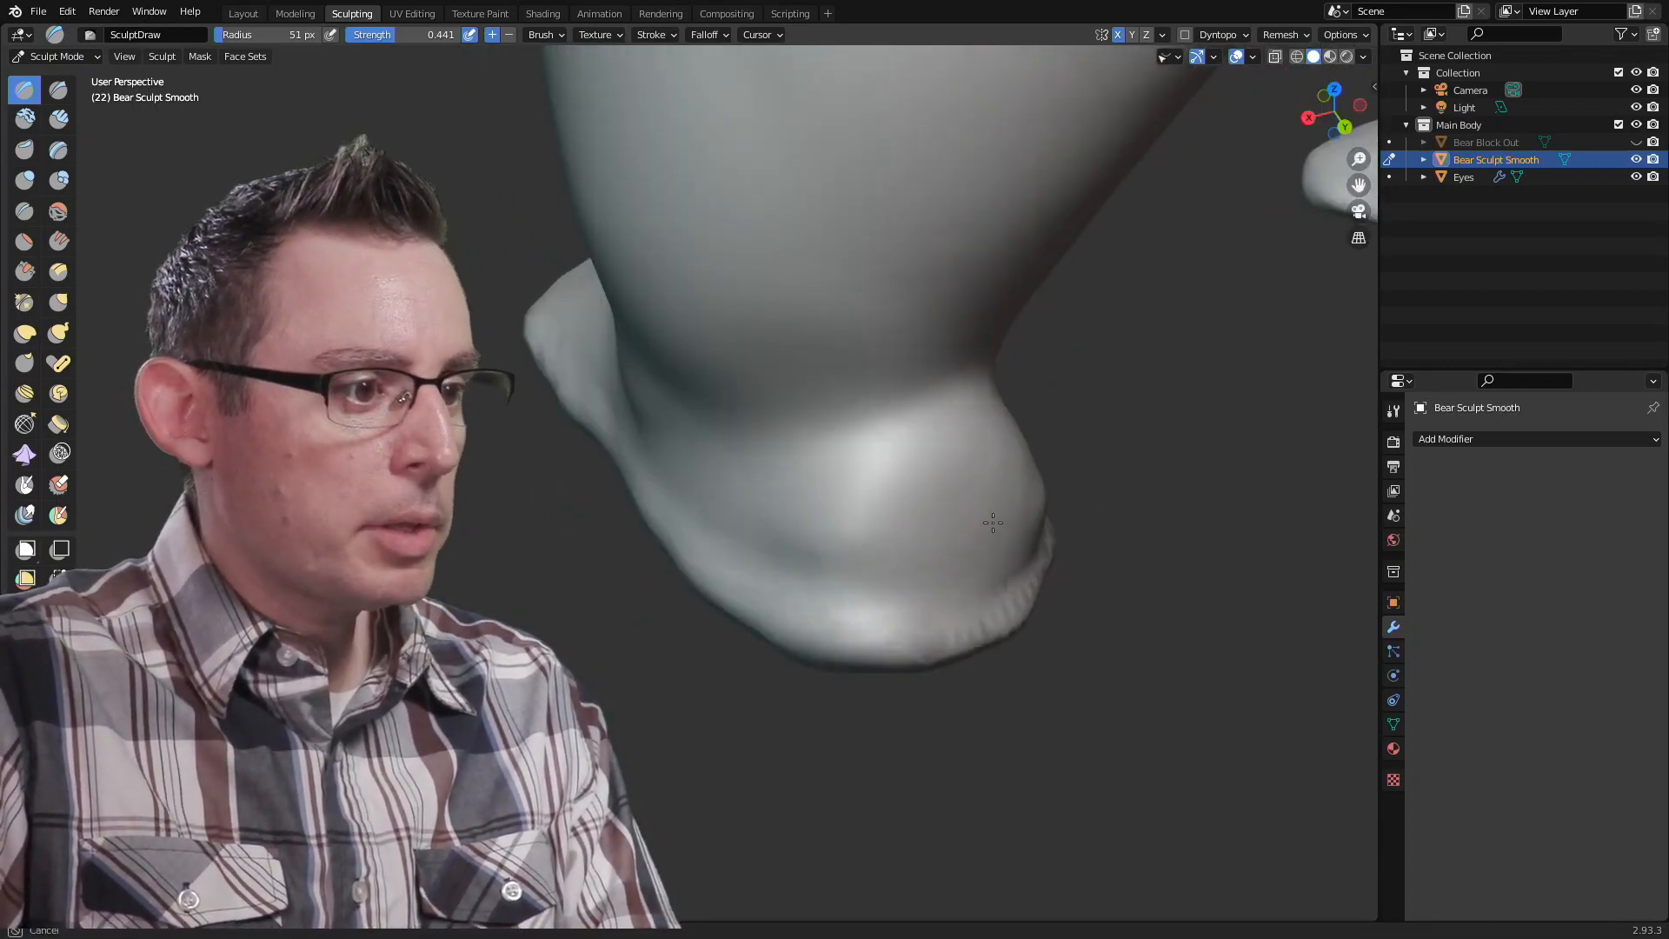
Step: Add a plane mesh in Object Mode and scale it up beneath the bear's feet
mouse_move(1028, 588)
middle_mouse_down()
mouse_move(1069, 556)
mouse_move(1081, 495)
mouse_move(957, 559)
mouse_move(865, 489)
mouse_move(510, 492)
mouse_move(1052, 503)
mouse_move(819, 484)
mouse_move(993, 481)
mouse_move(986, 445)
middle_mouse_up()
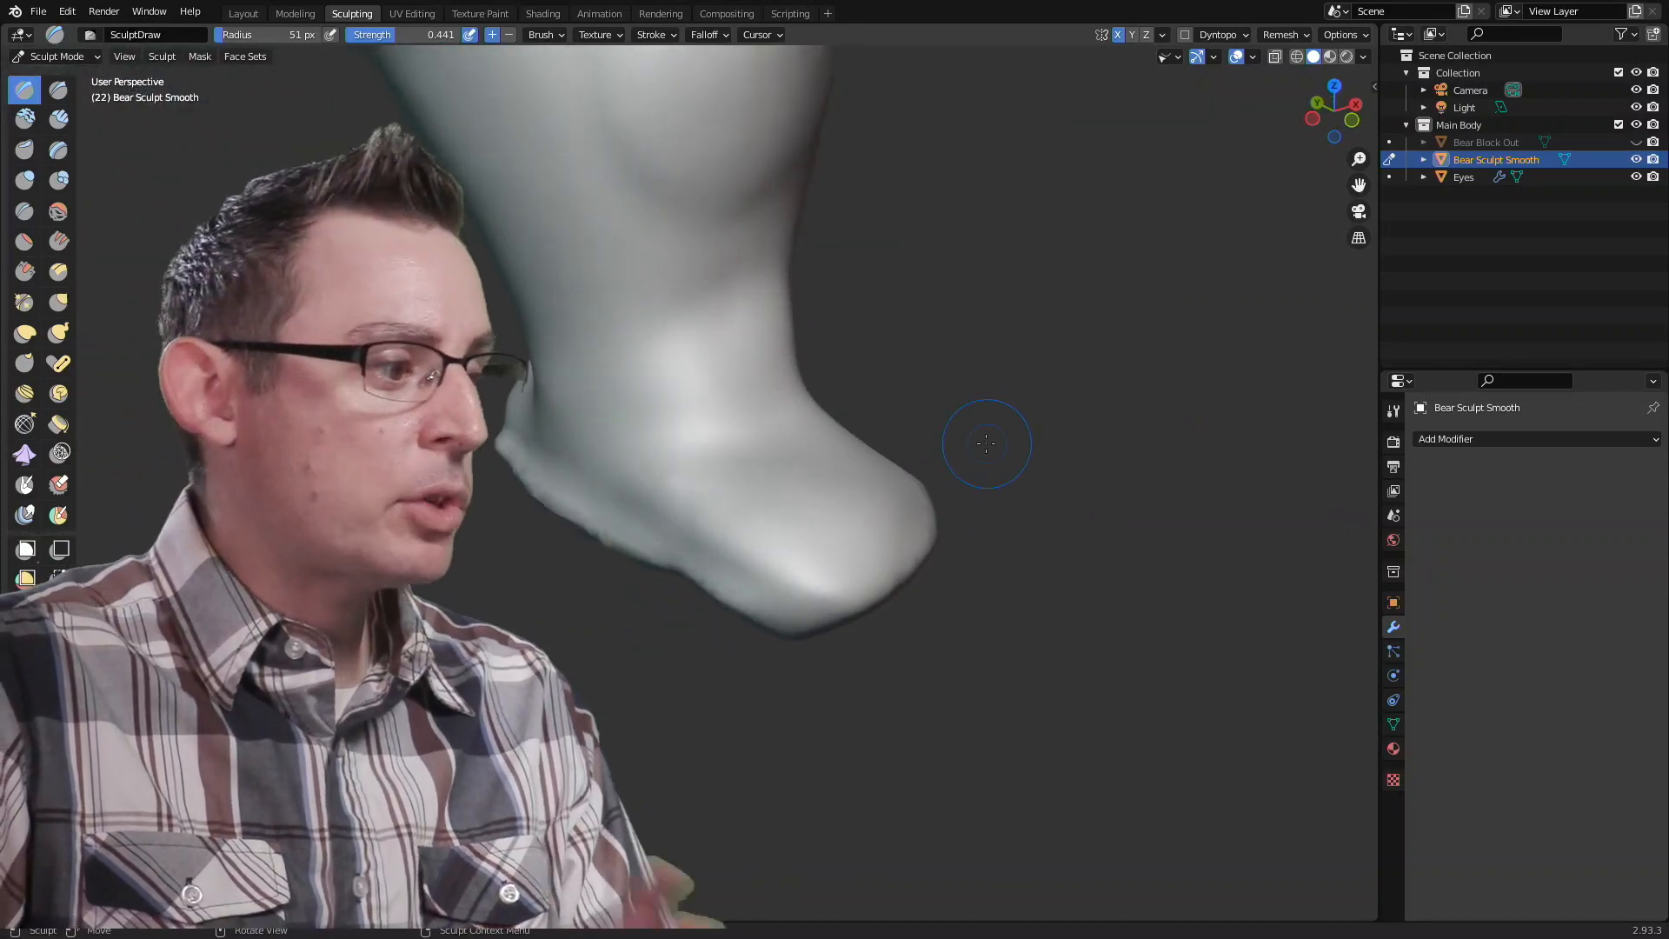
mouse_move(961, 435)
middle_mouse_down()
mouse_move(779, 447)
mouse_move(734, 421)
mouse_move(708, 435)
middle_mouse_up()
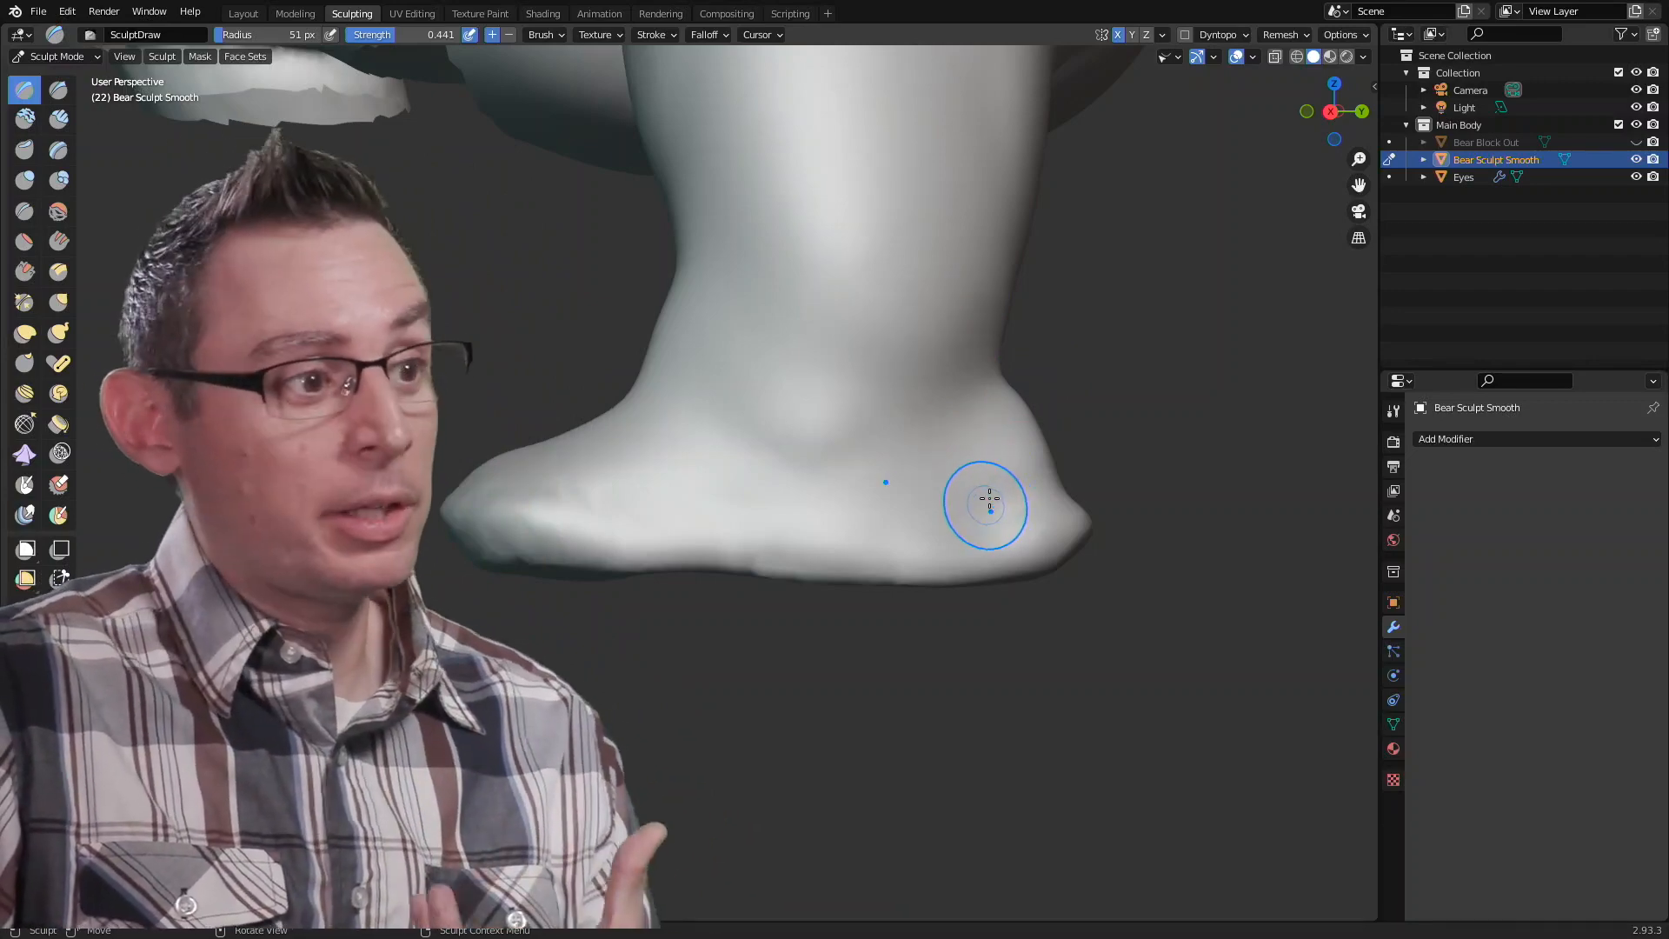
left_click(92, 57)
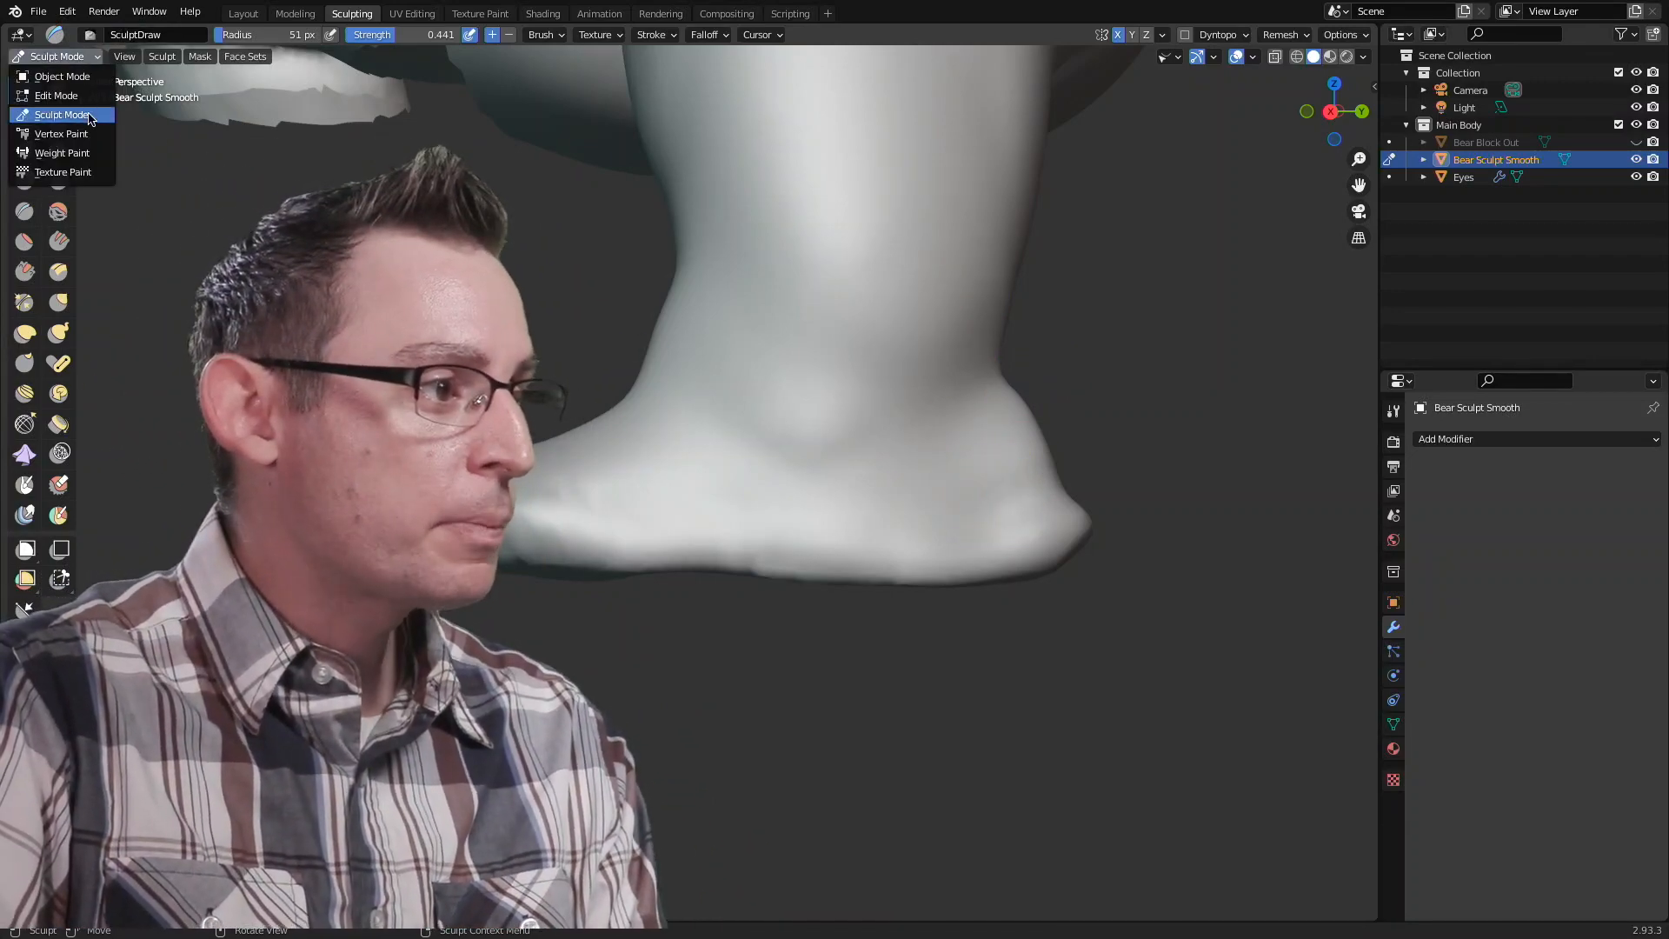
left_click(61, 77)
left_click(232, 57)
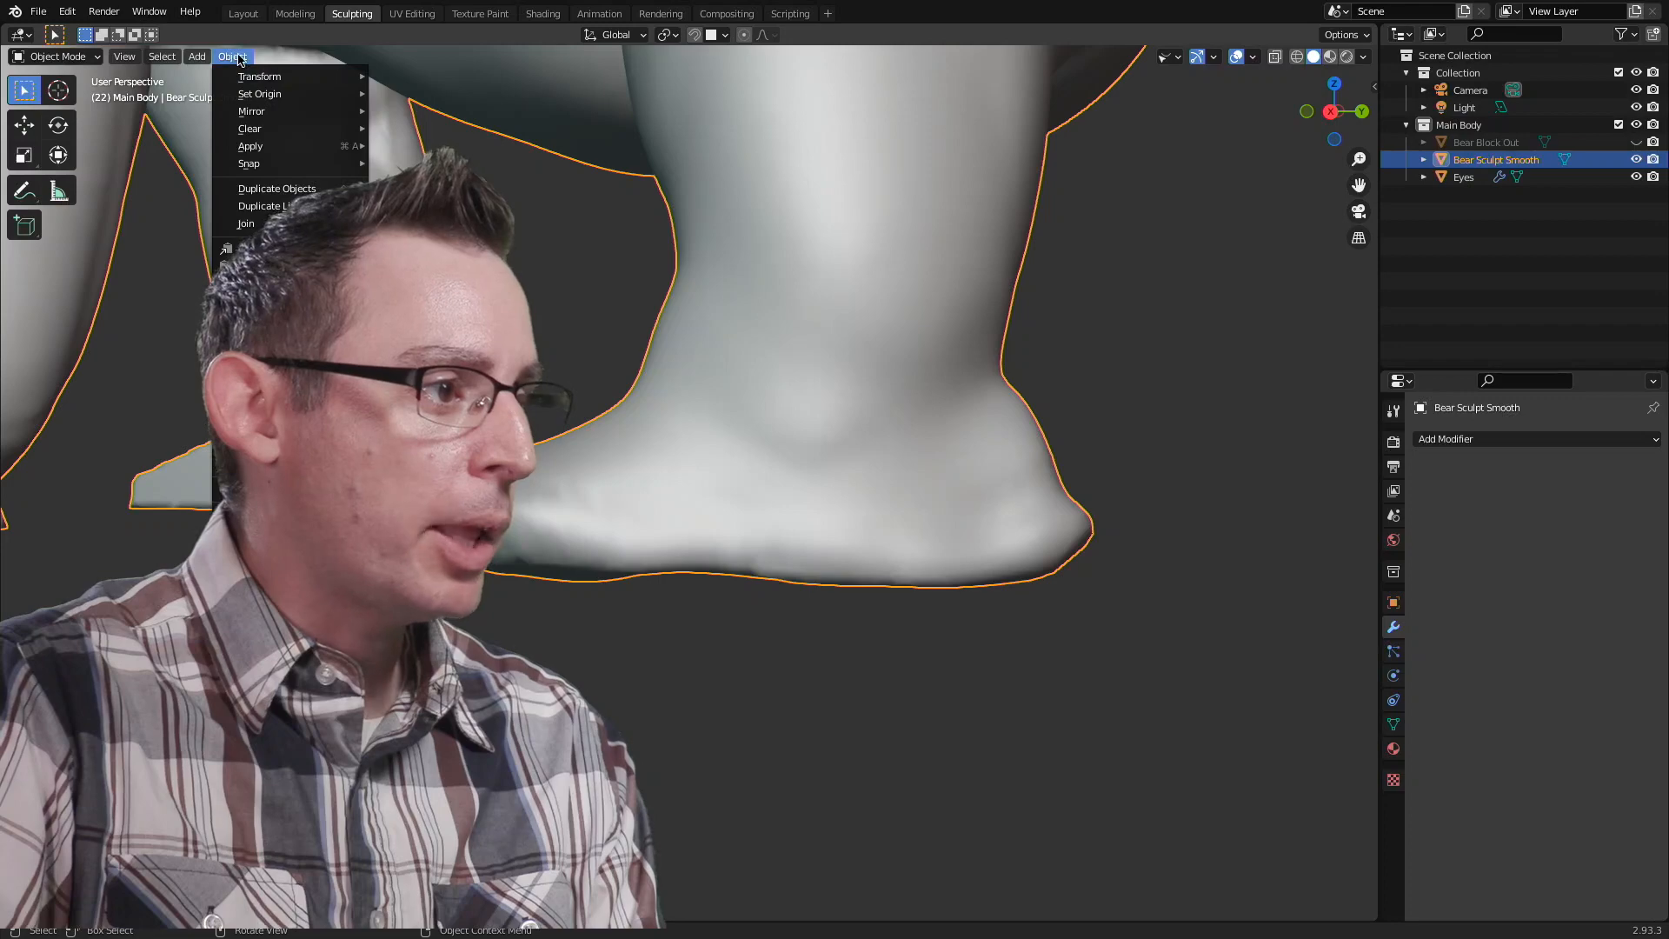
mouse_move(193, 59)
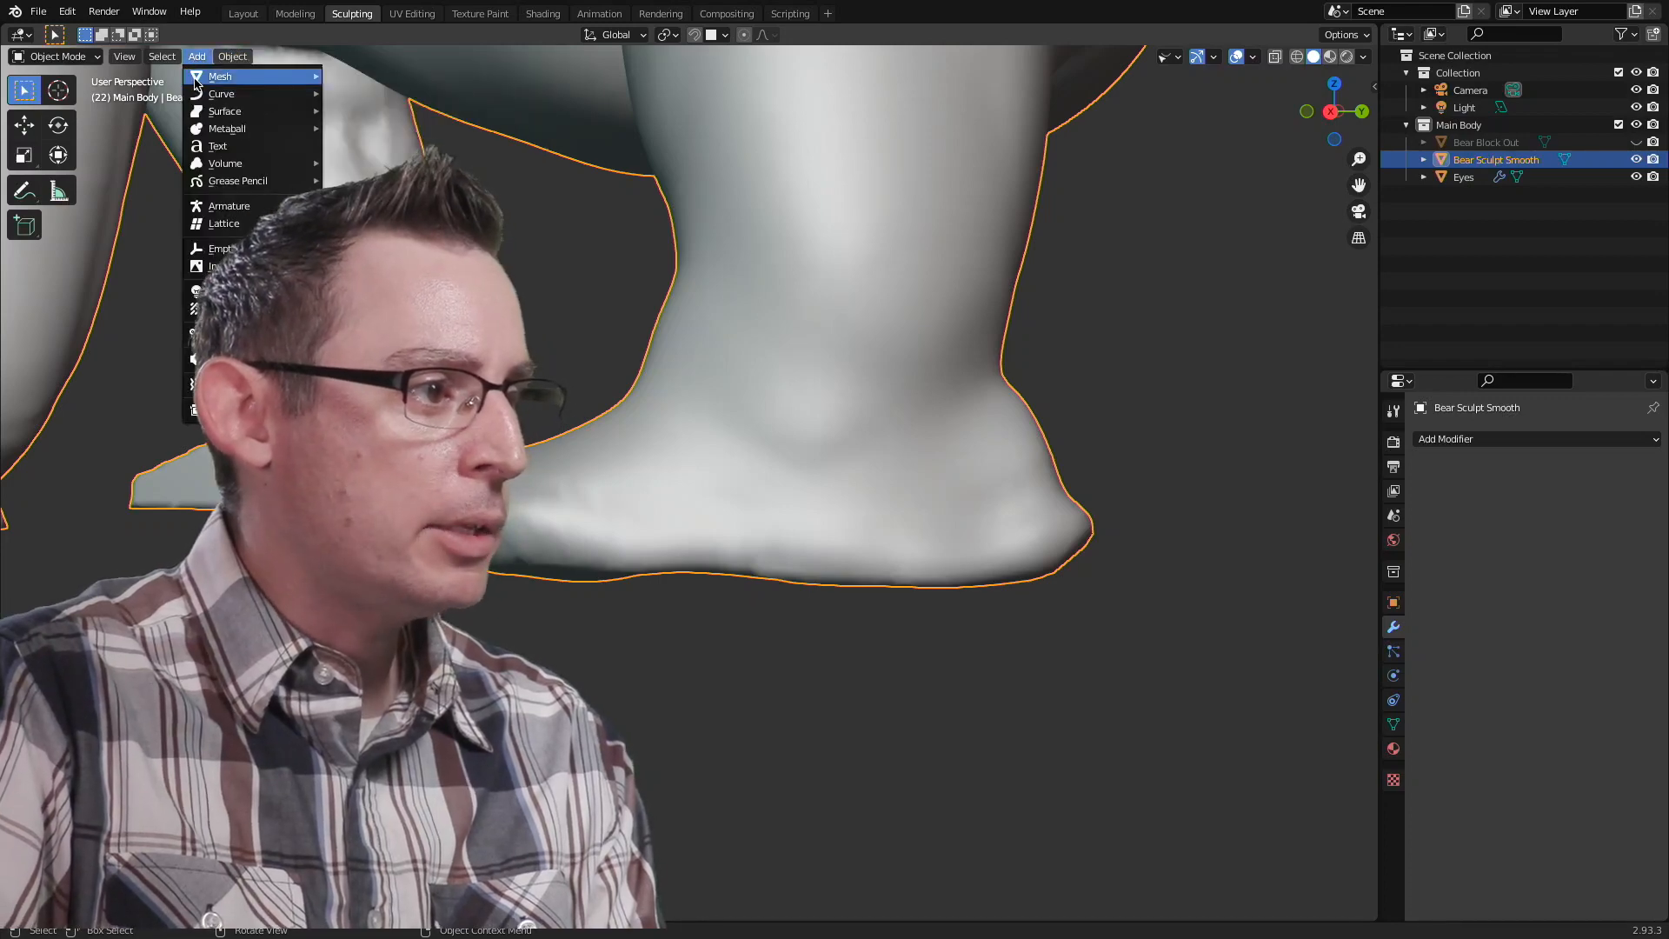
left_click(365, 77)
middle_click_drag(842, 477, 629, 463)
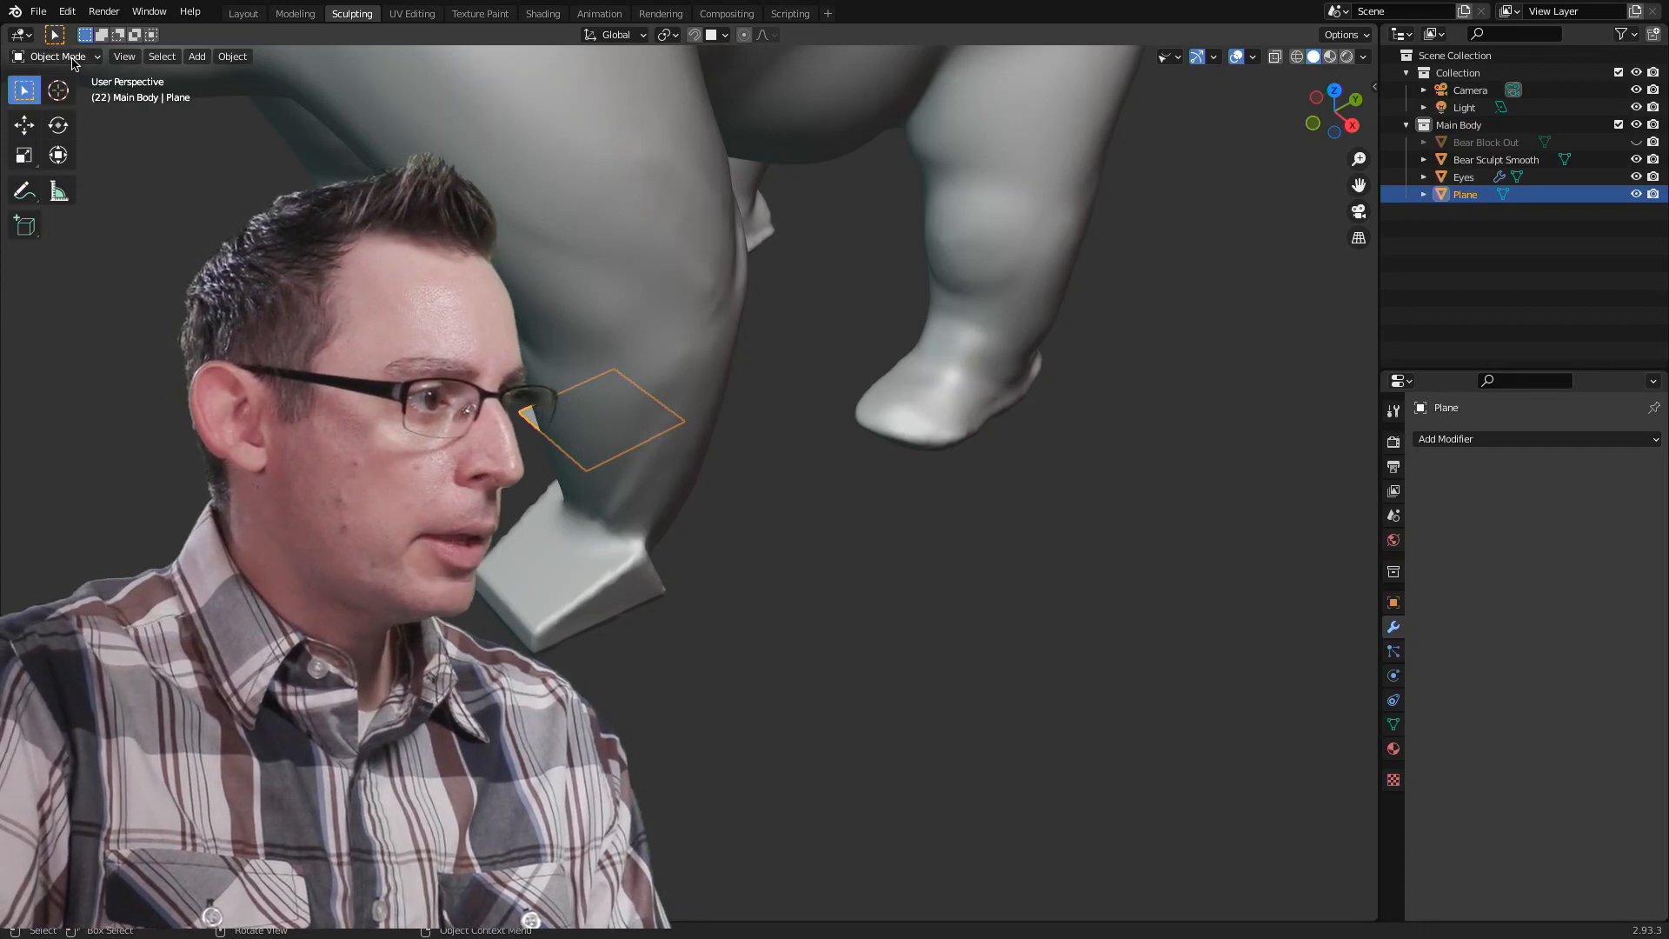
key("s")
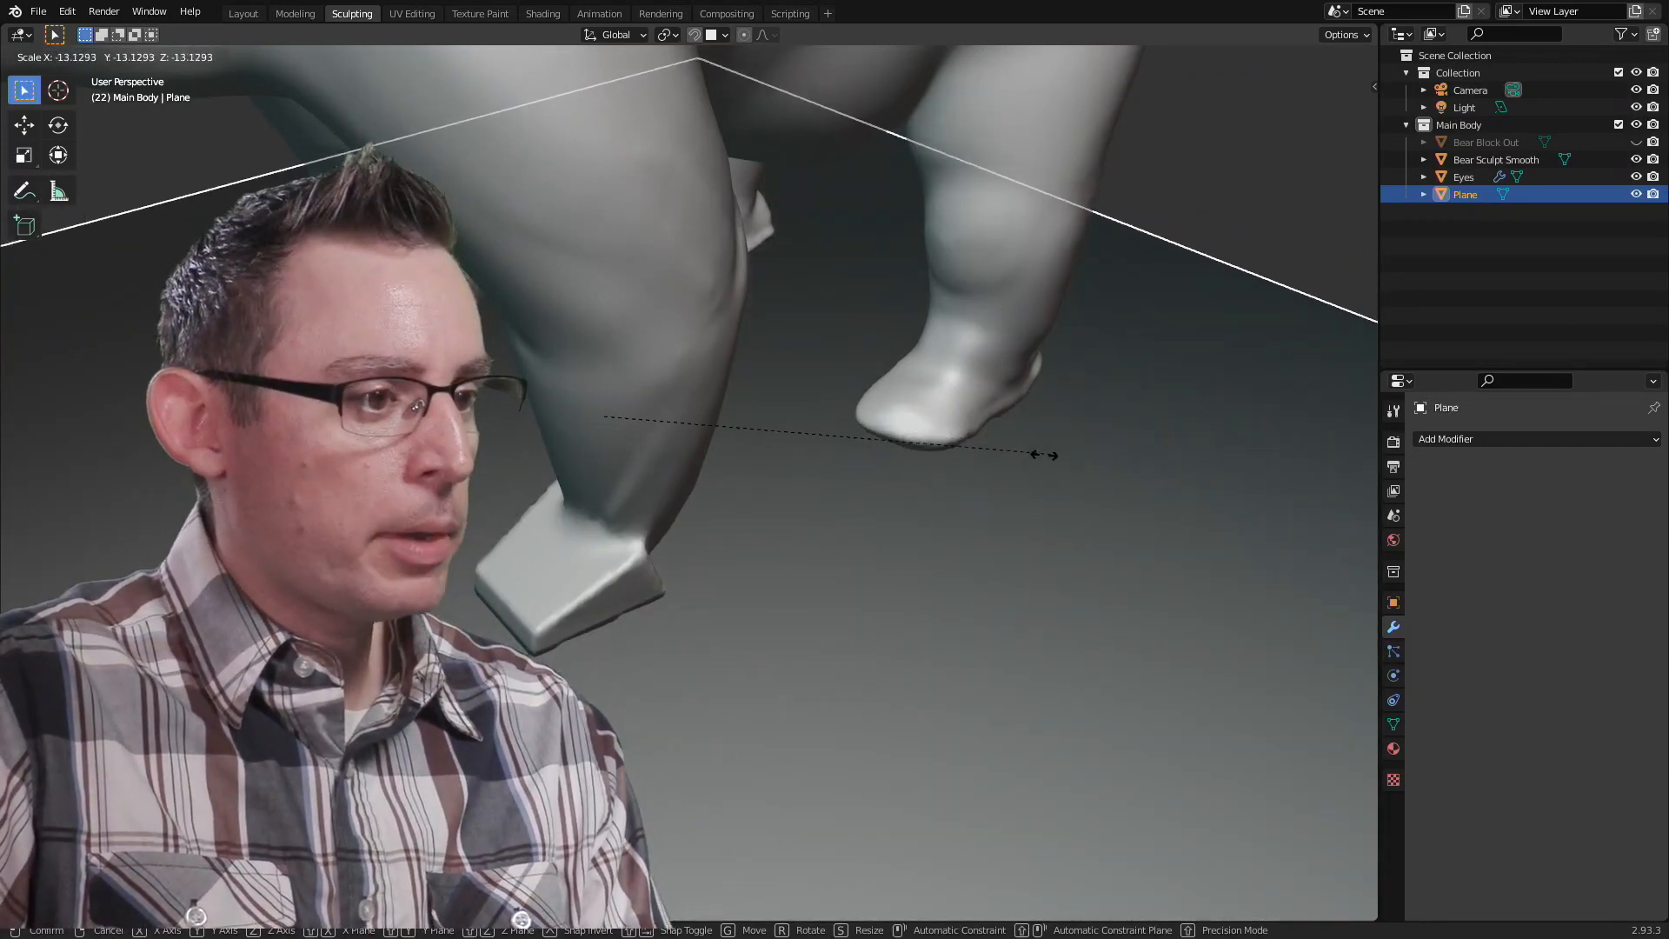
left_click(731, 476)
middle_click_drag(728, 477, 747, 448)
Step: Enlarge the plane in Edit Mode into a wide ground surface extending past all four feet, and check the soles from below
left_click(61, 56)
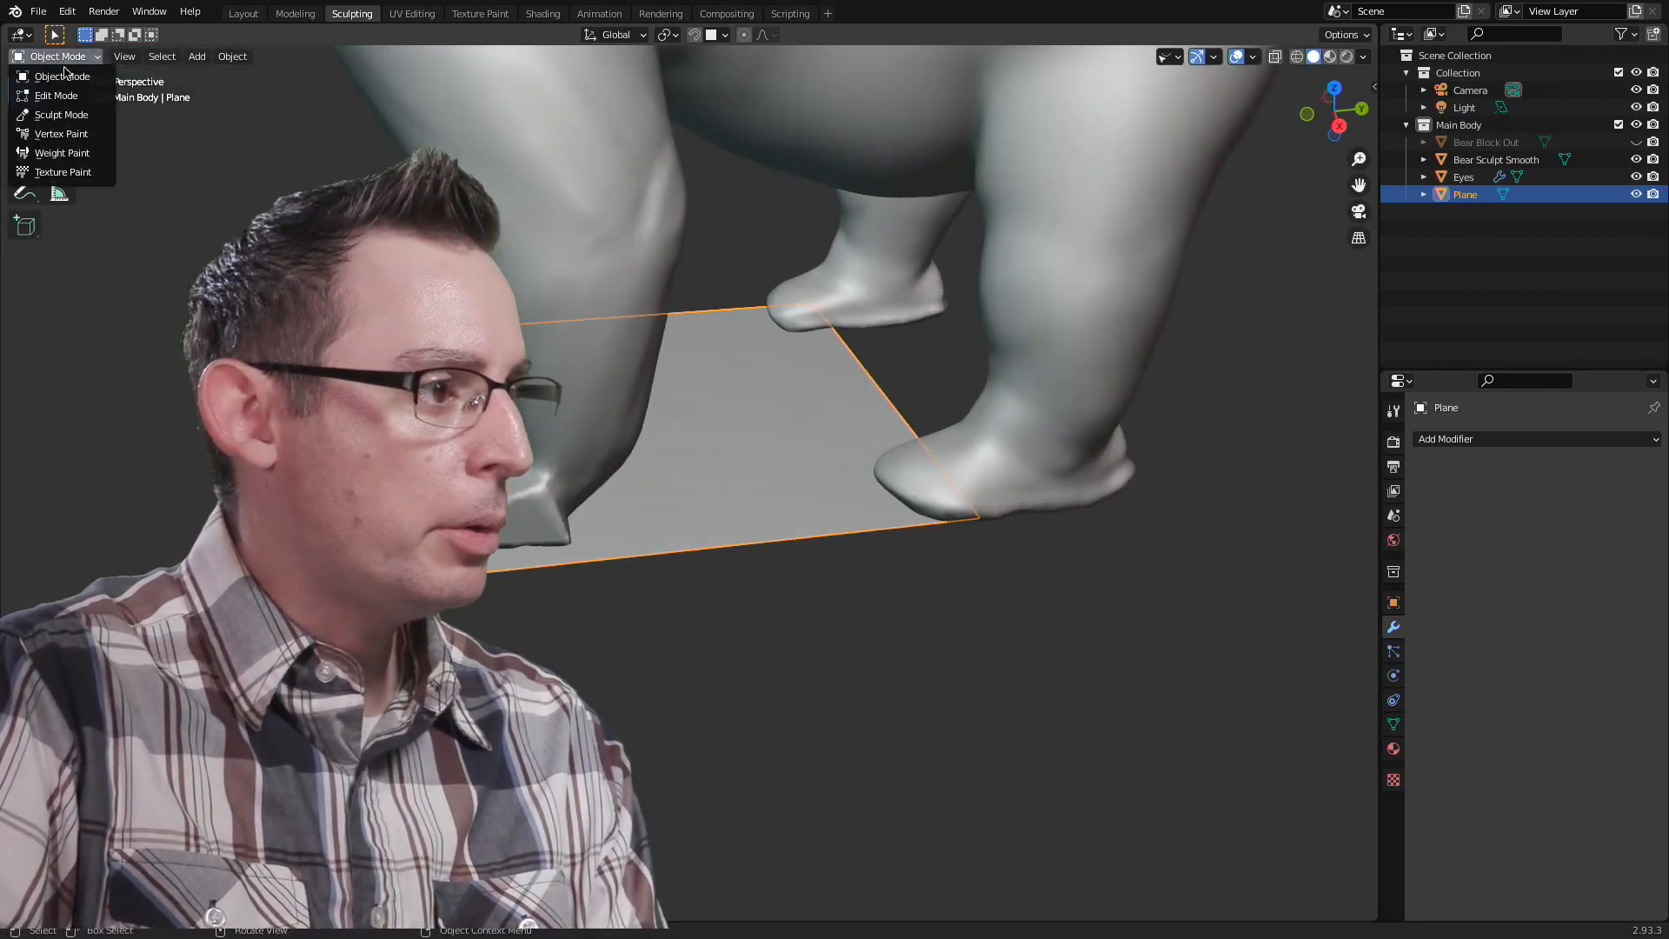
left_click(63, 96)
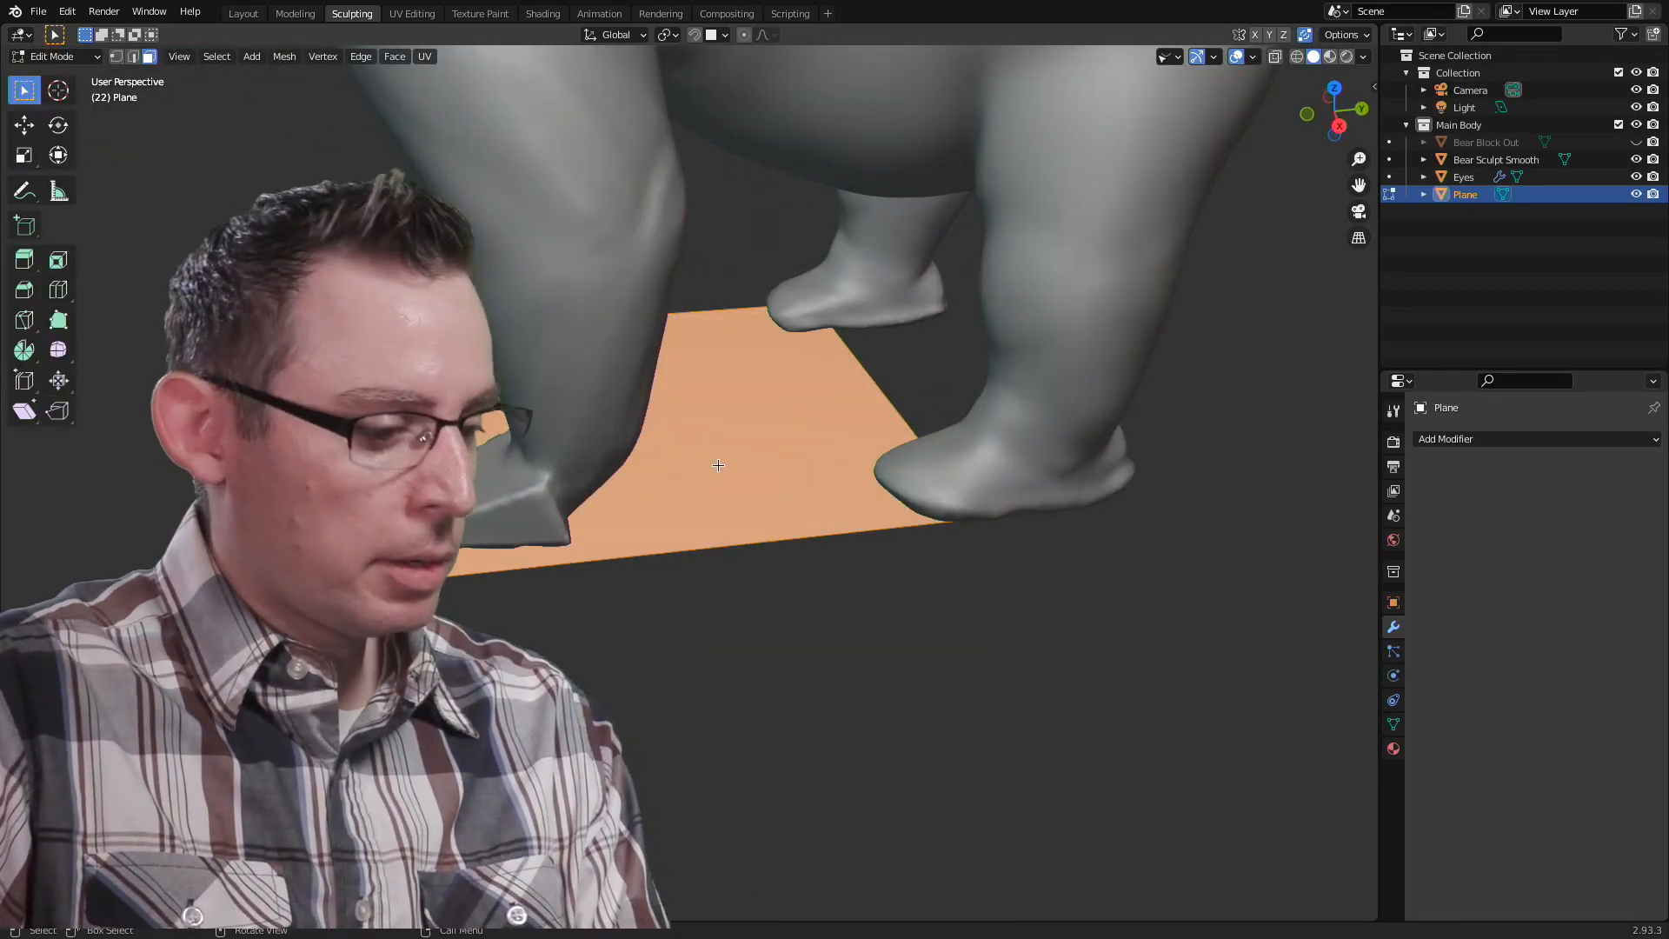
key("s")
left_click(988, 464)
left_click(290, 165)
mouse_move(762, 417)
middle_mouse_down()
mouse_move(743, 402)
mouse_move(785, 385)
mouse_move(967, 397)
mouse_move(739, 435)
middle_mouse_up()
scroll(739, 435, "up", 3)
middle_click_drag(917, 432, 784, 411, "shift")
scroll(693, 492, "up", 3)
middle_click_drag(573, 540, 551, 515)
middle_click_drag(673, 488, 710, 492)
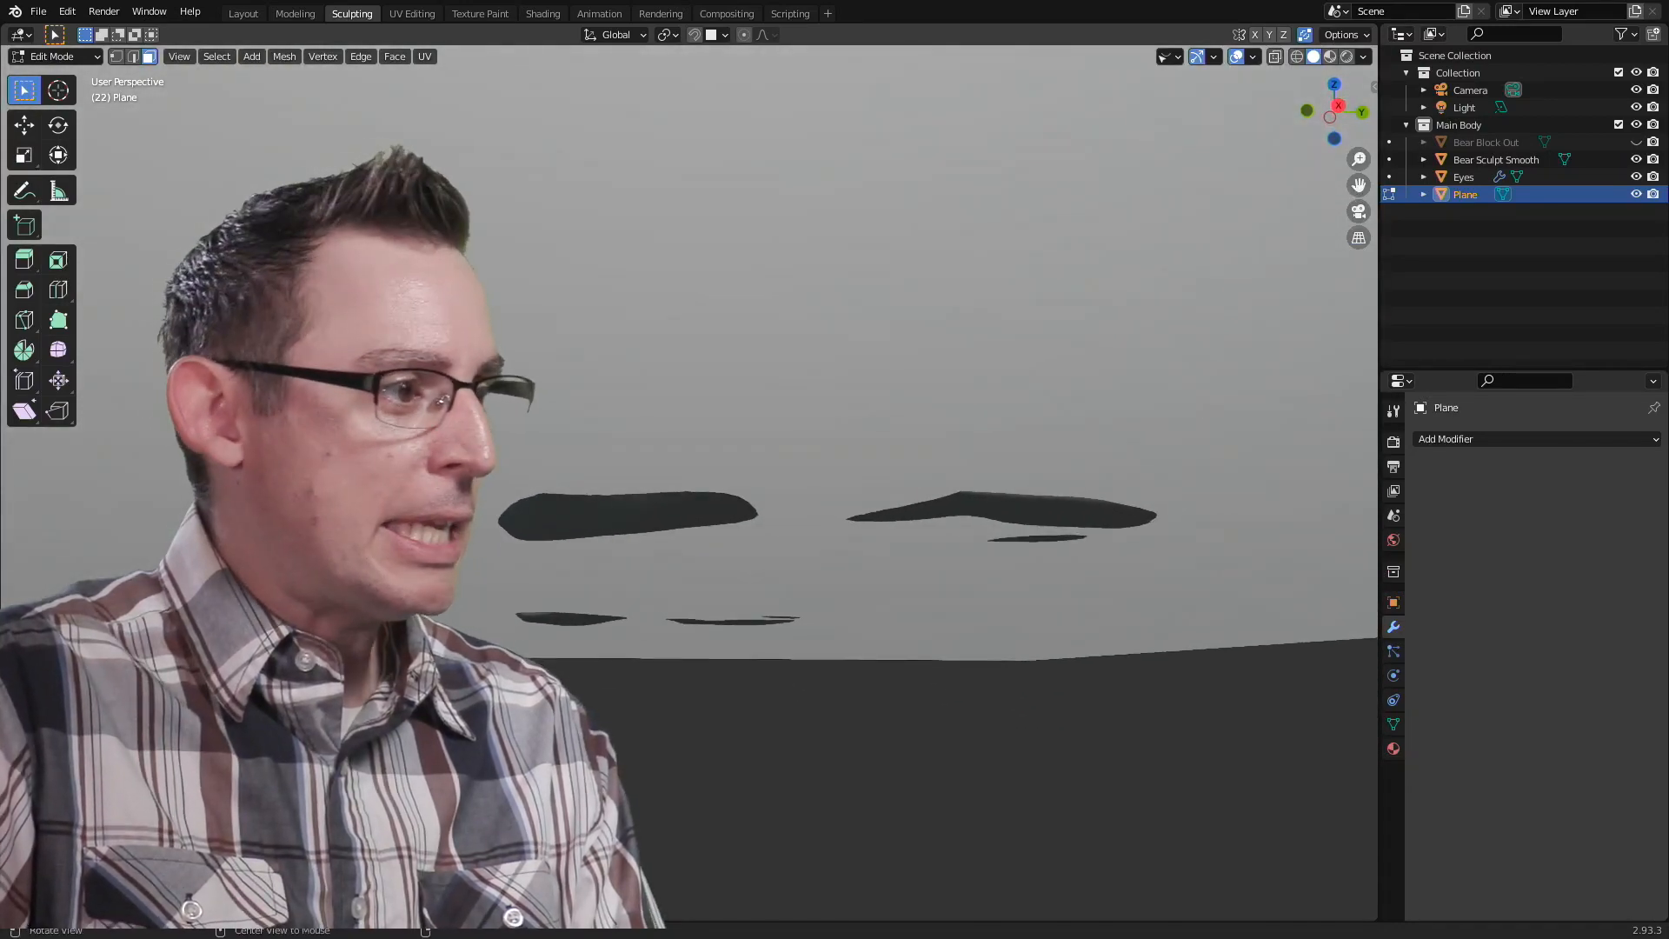
Step: Highlight Bear Sculpt Smooth, enter Sculpt Mode and set the Flatten brush radius to 197 px
left_click(1495, 159)
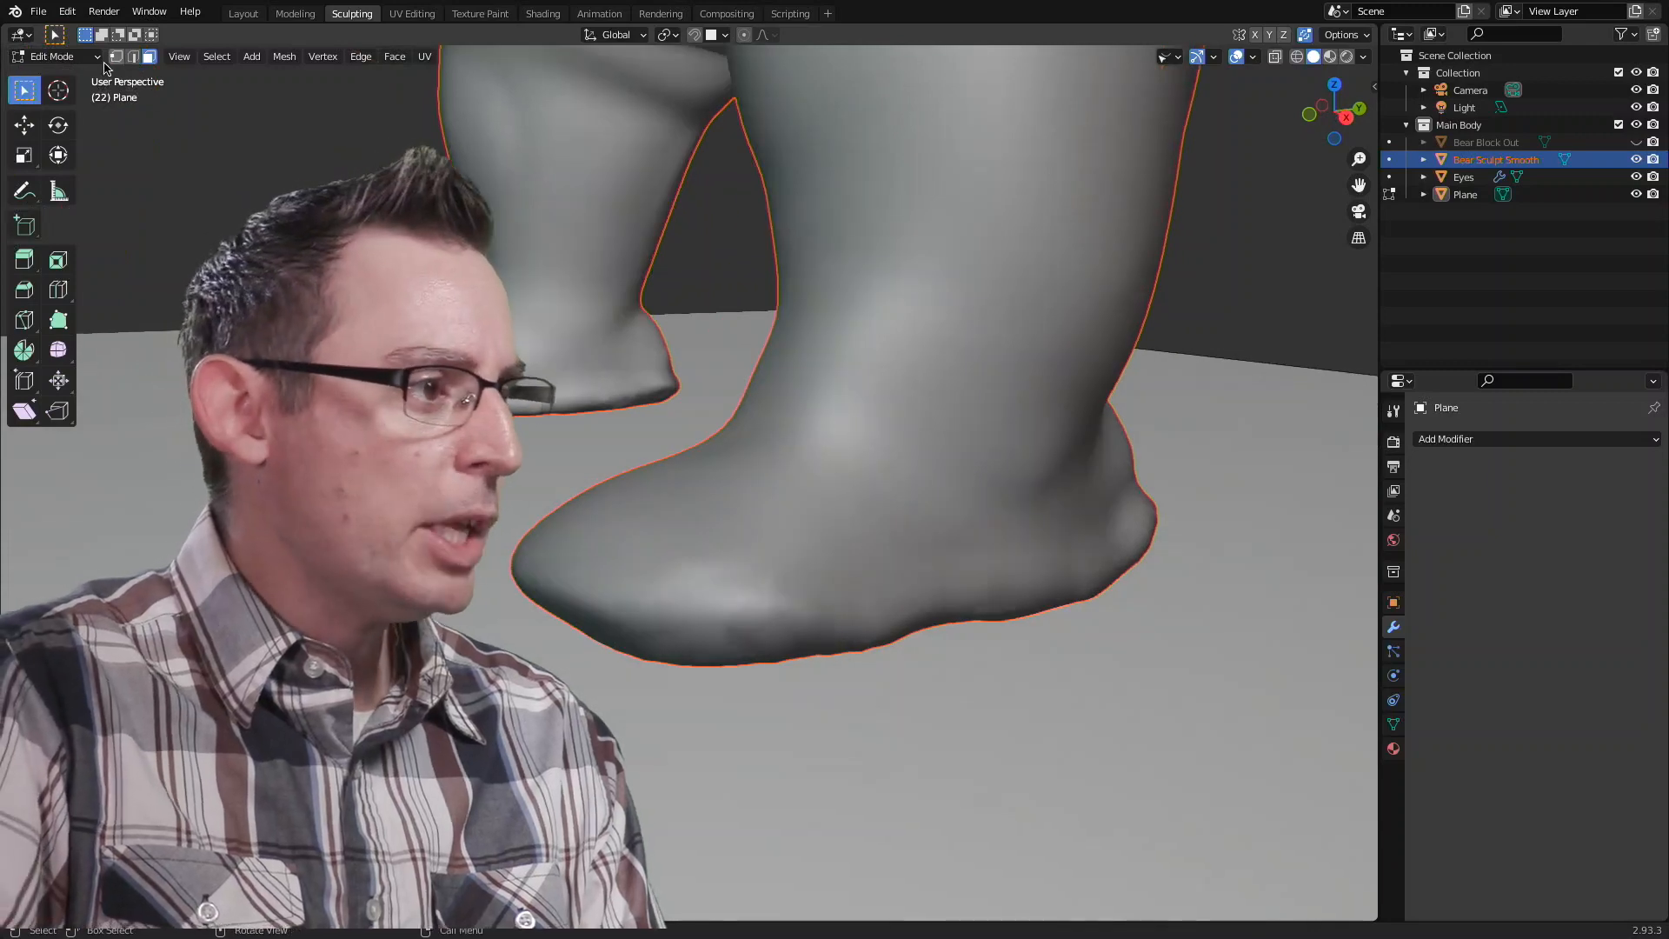
left_click(87, 57)
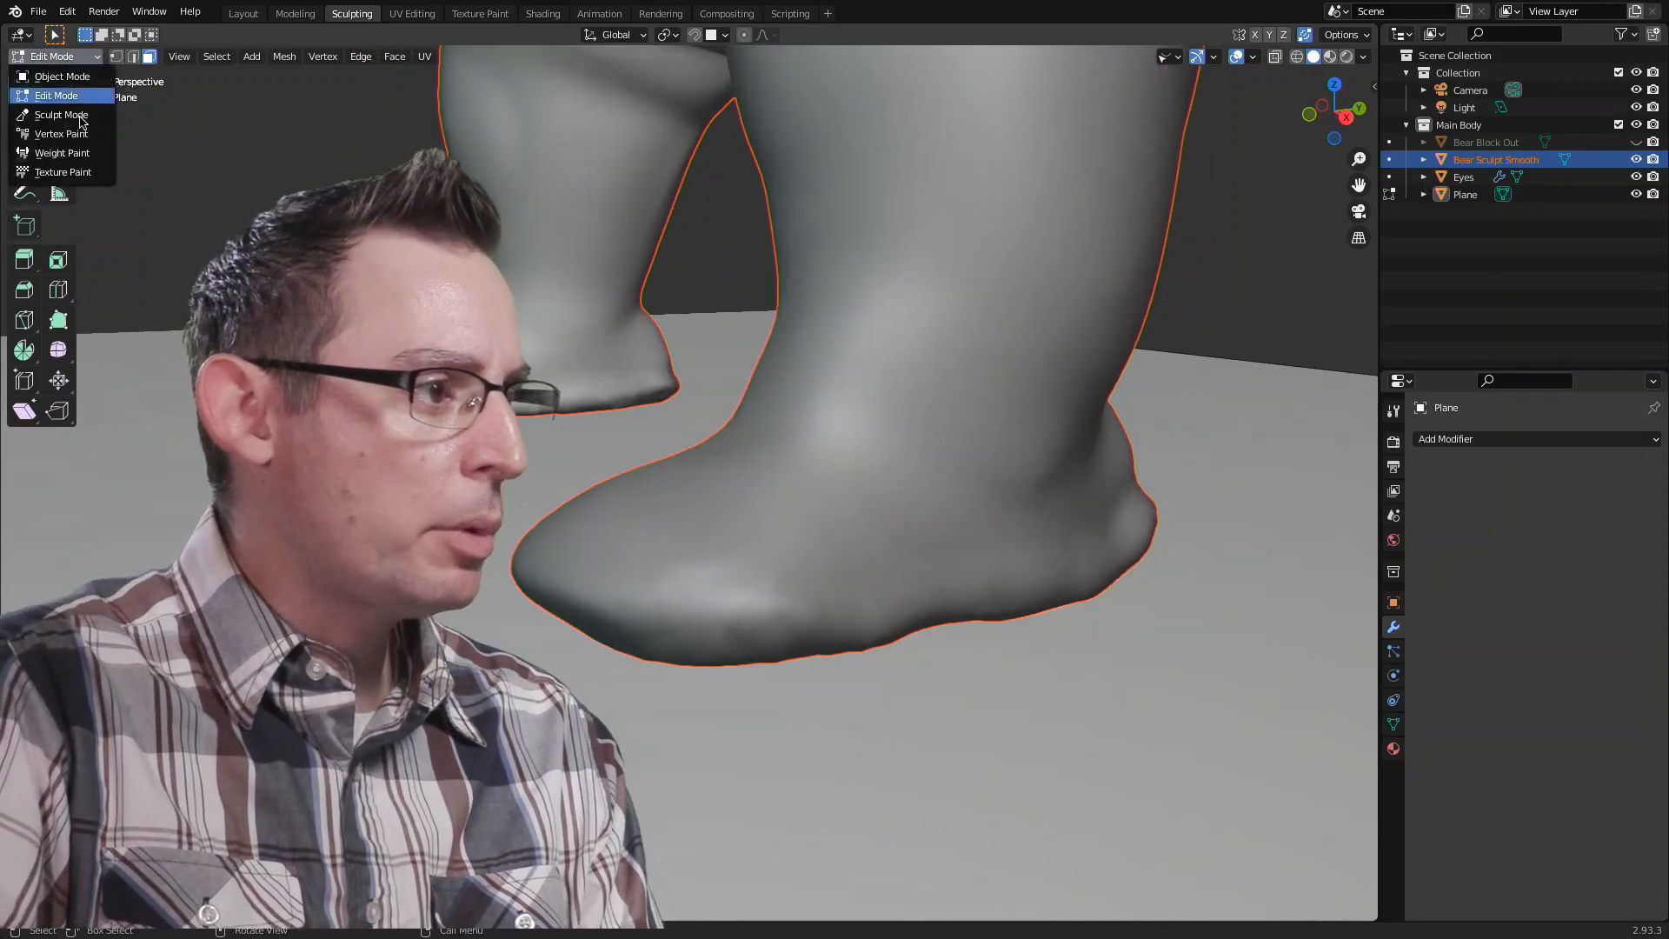
left_click(77, 124)
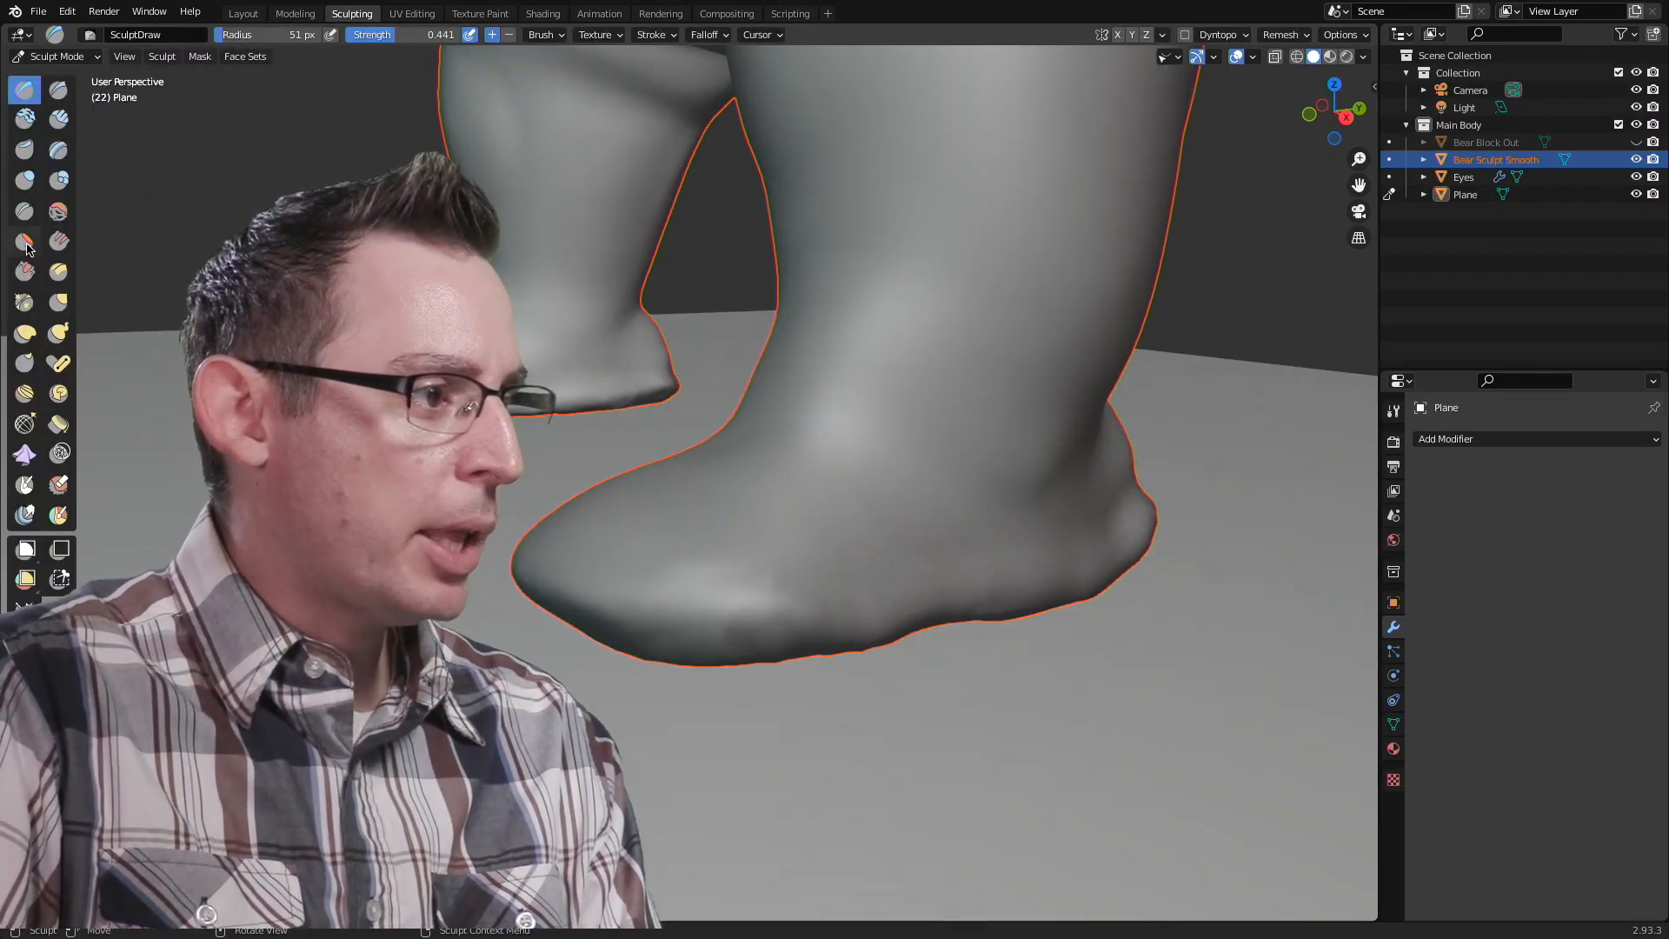
left_click_drag(726, 539, 689, 436, "alt")
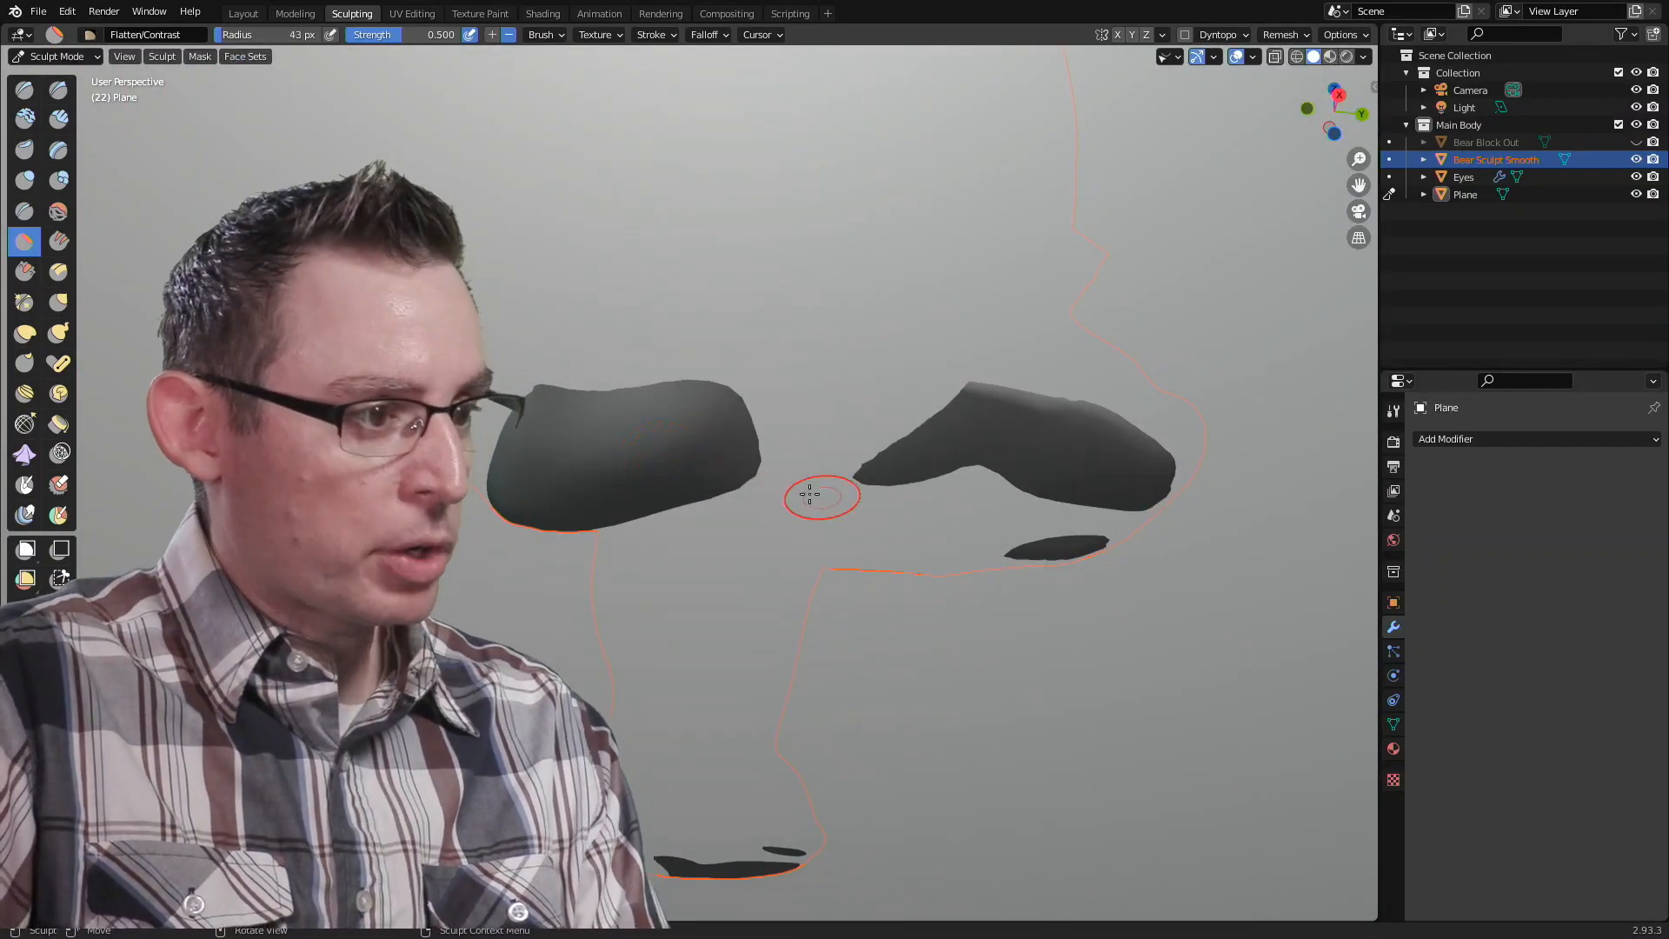
key("f")
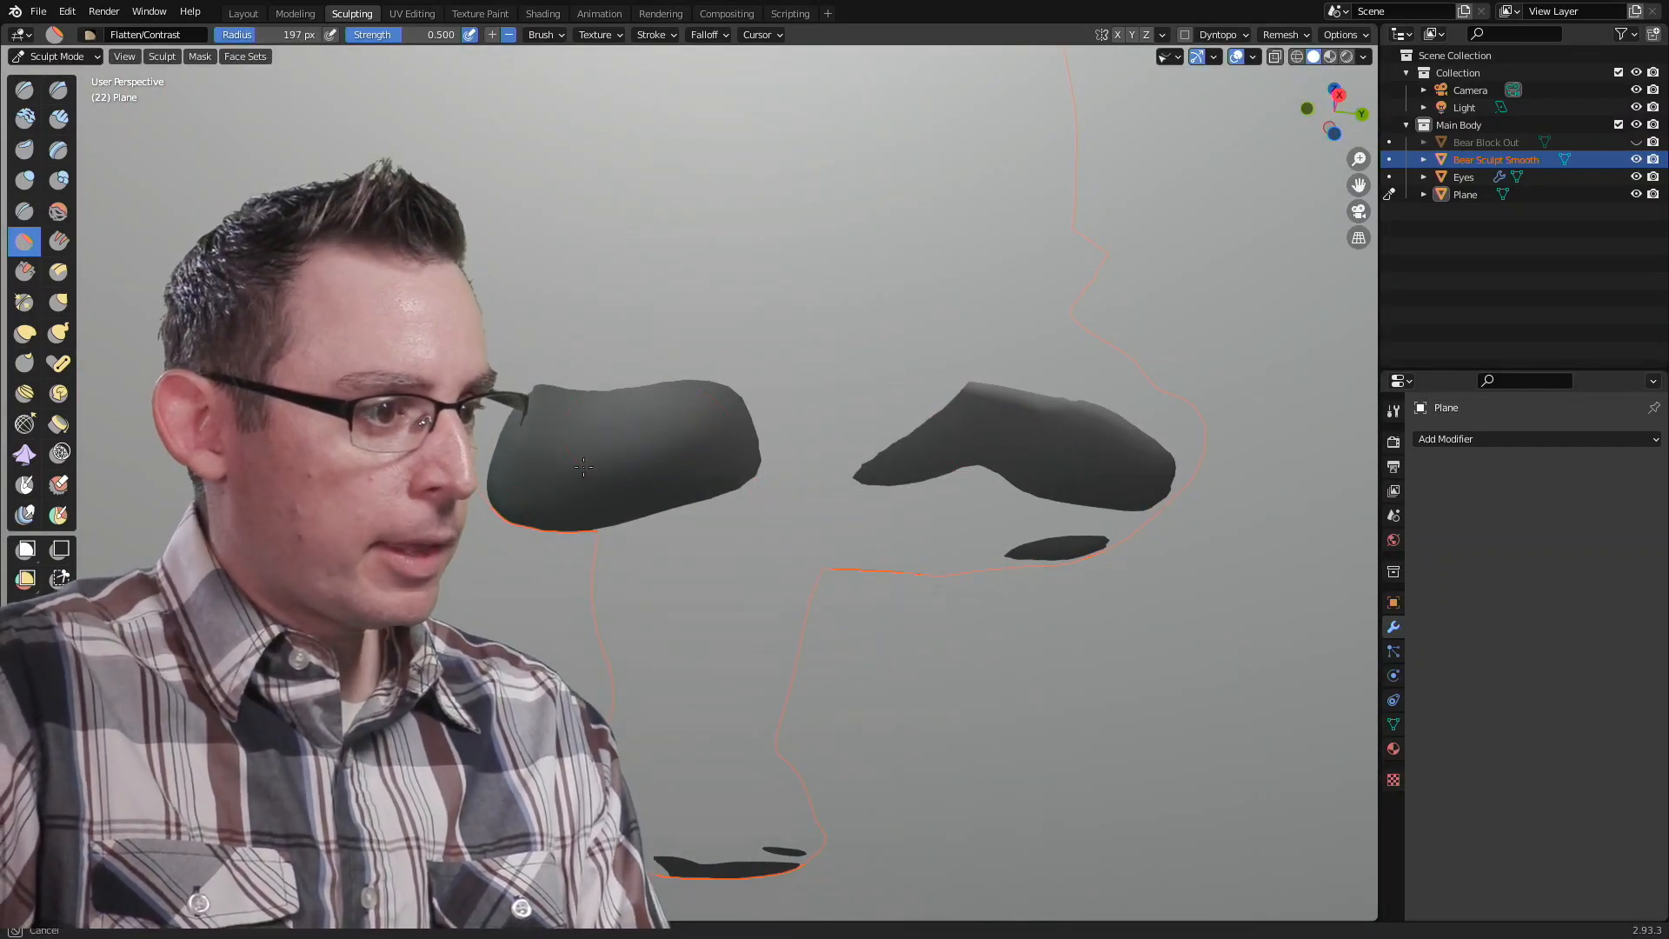
left_click_drag(727, 456, 708, 445, "alt")
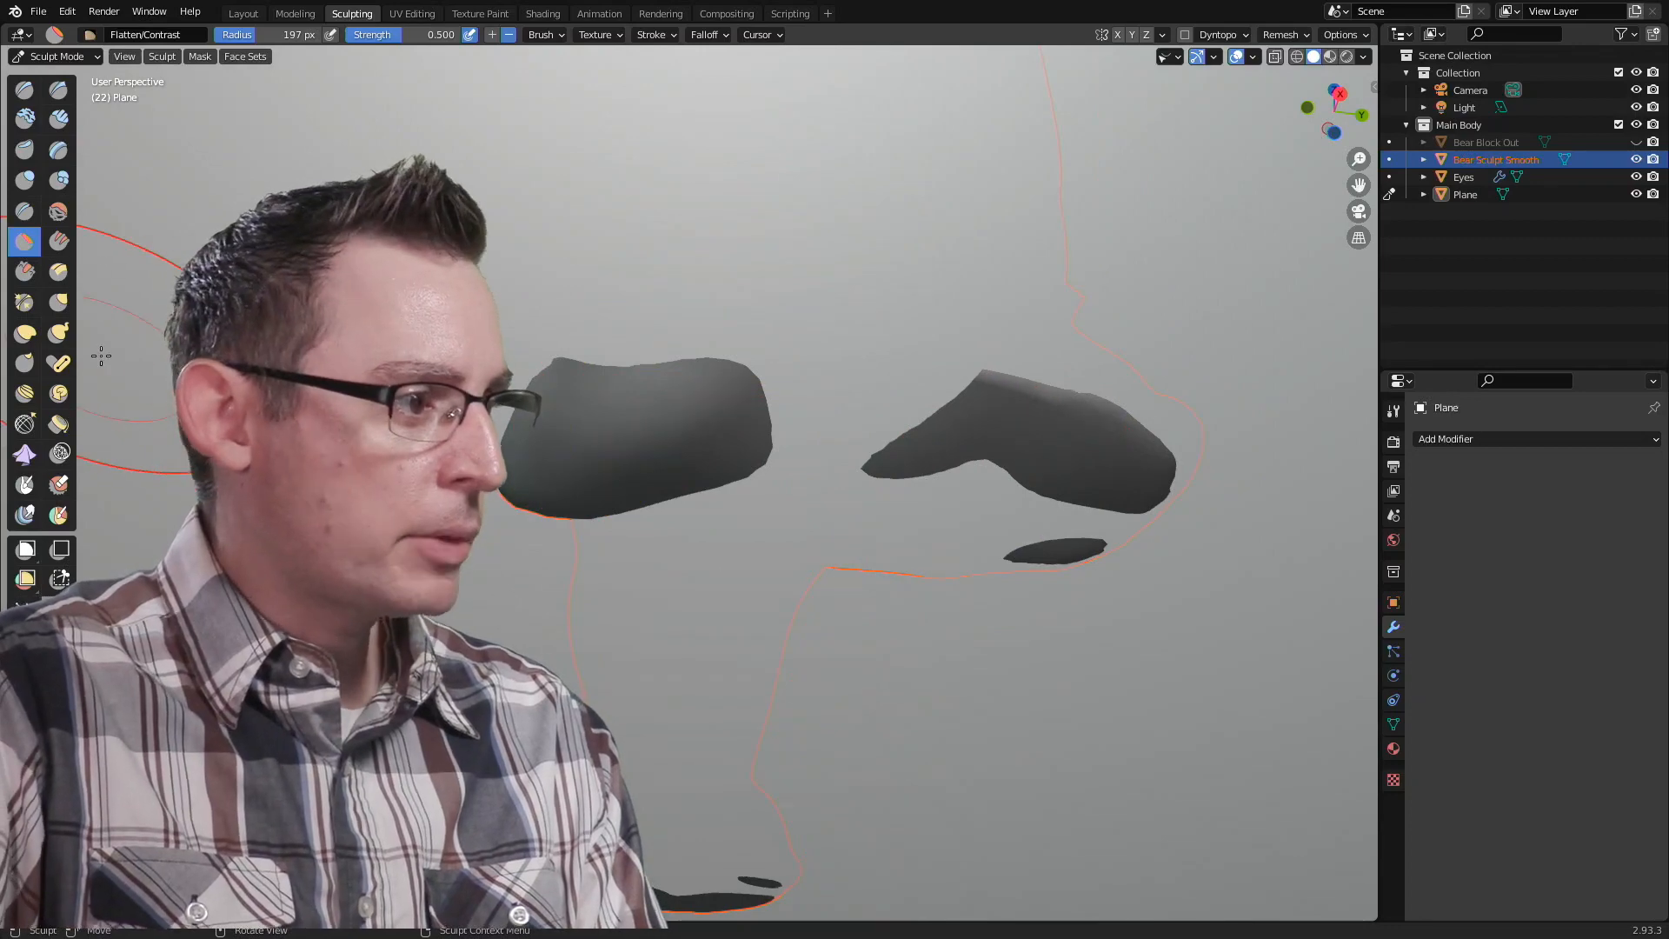
mouse_move(665, 411)
left_mouse_down("alt")
mouse_move(670, 503)
mouse_move(669, 478)
left_mouse_up("alt")
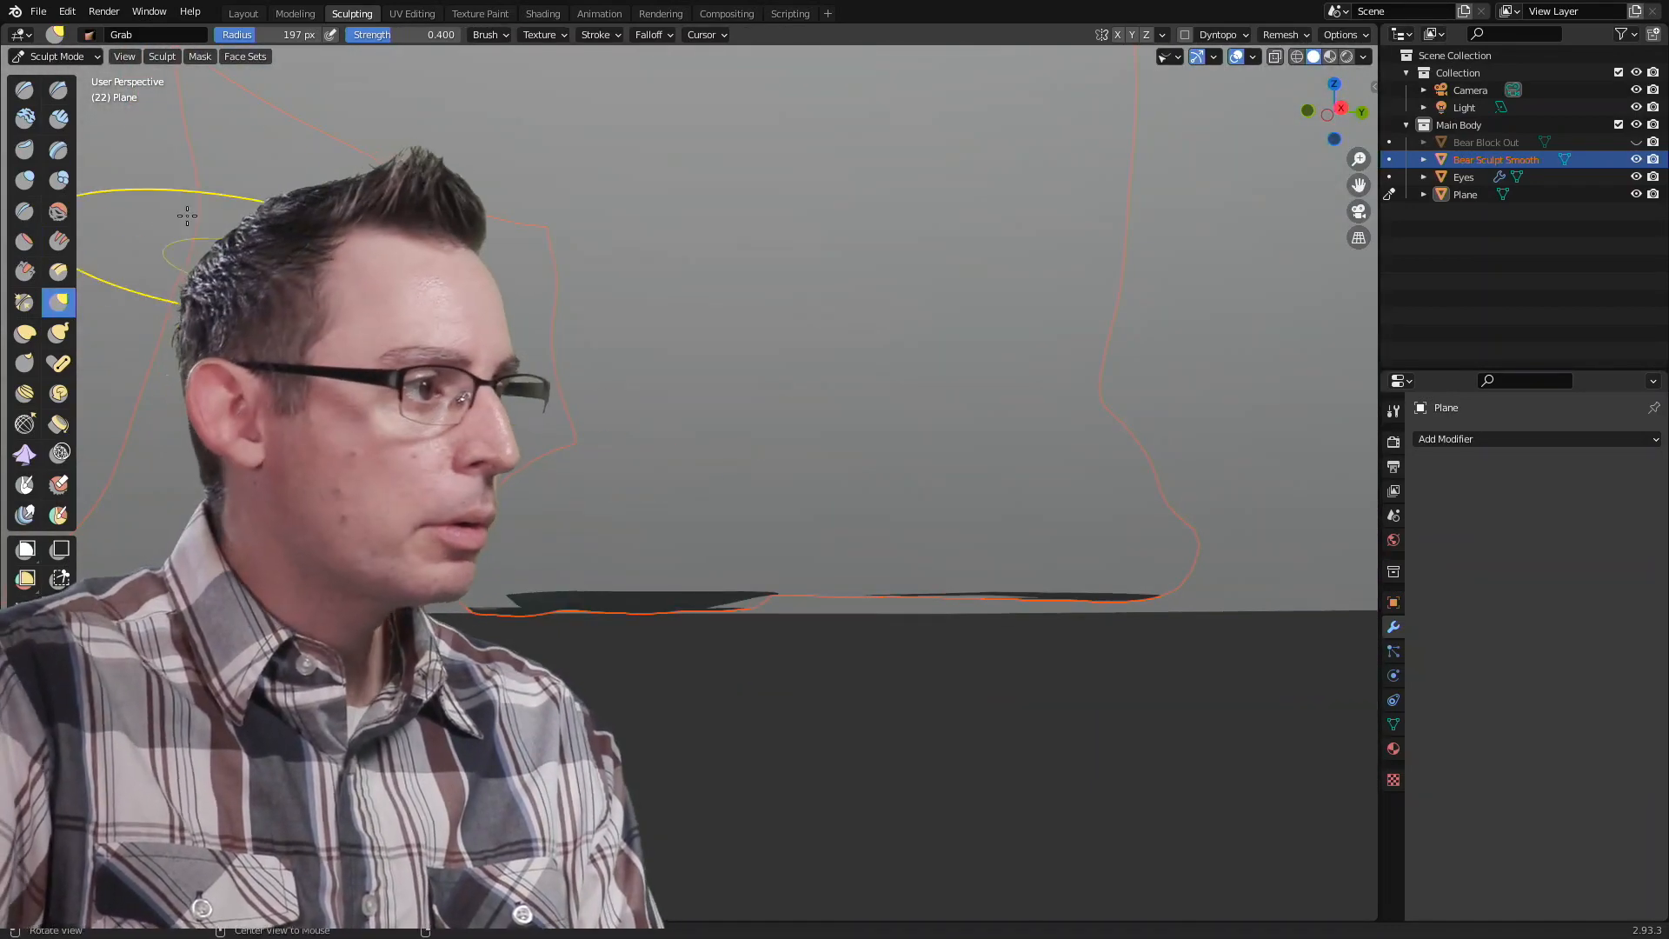
Step: Make Bear Sculpt Smooth the edited object instead of the plane and return it to Sculpt Mode
left_click(58, 57)
left_click(65, 104)
left_click_drag(659, 454, 665, 513, "alt")
left_click(58, 56)
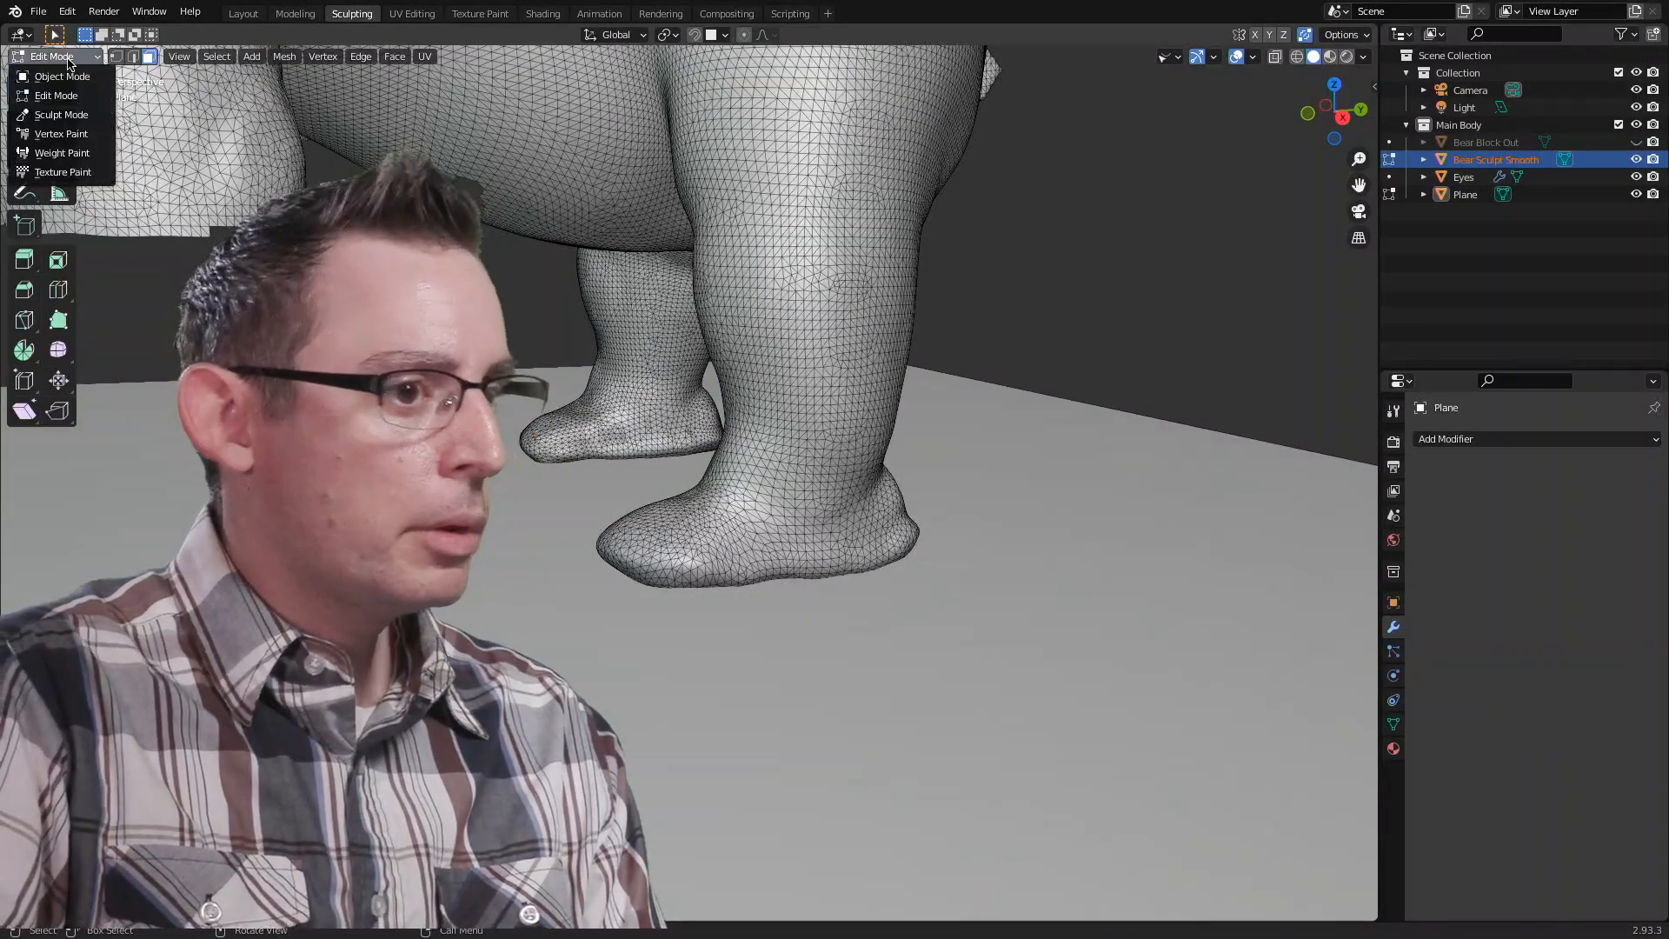
left_click(1389, 194)
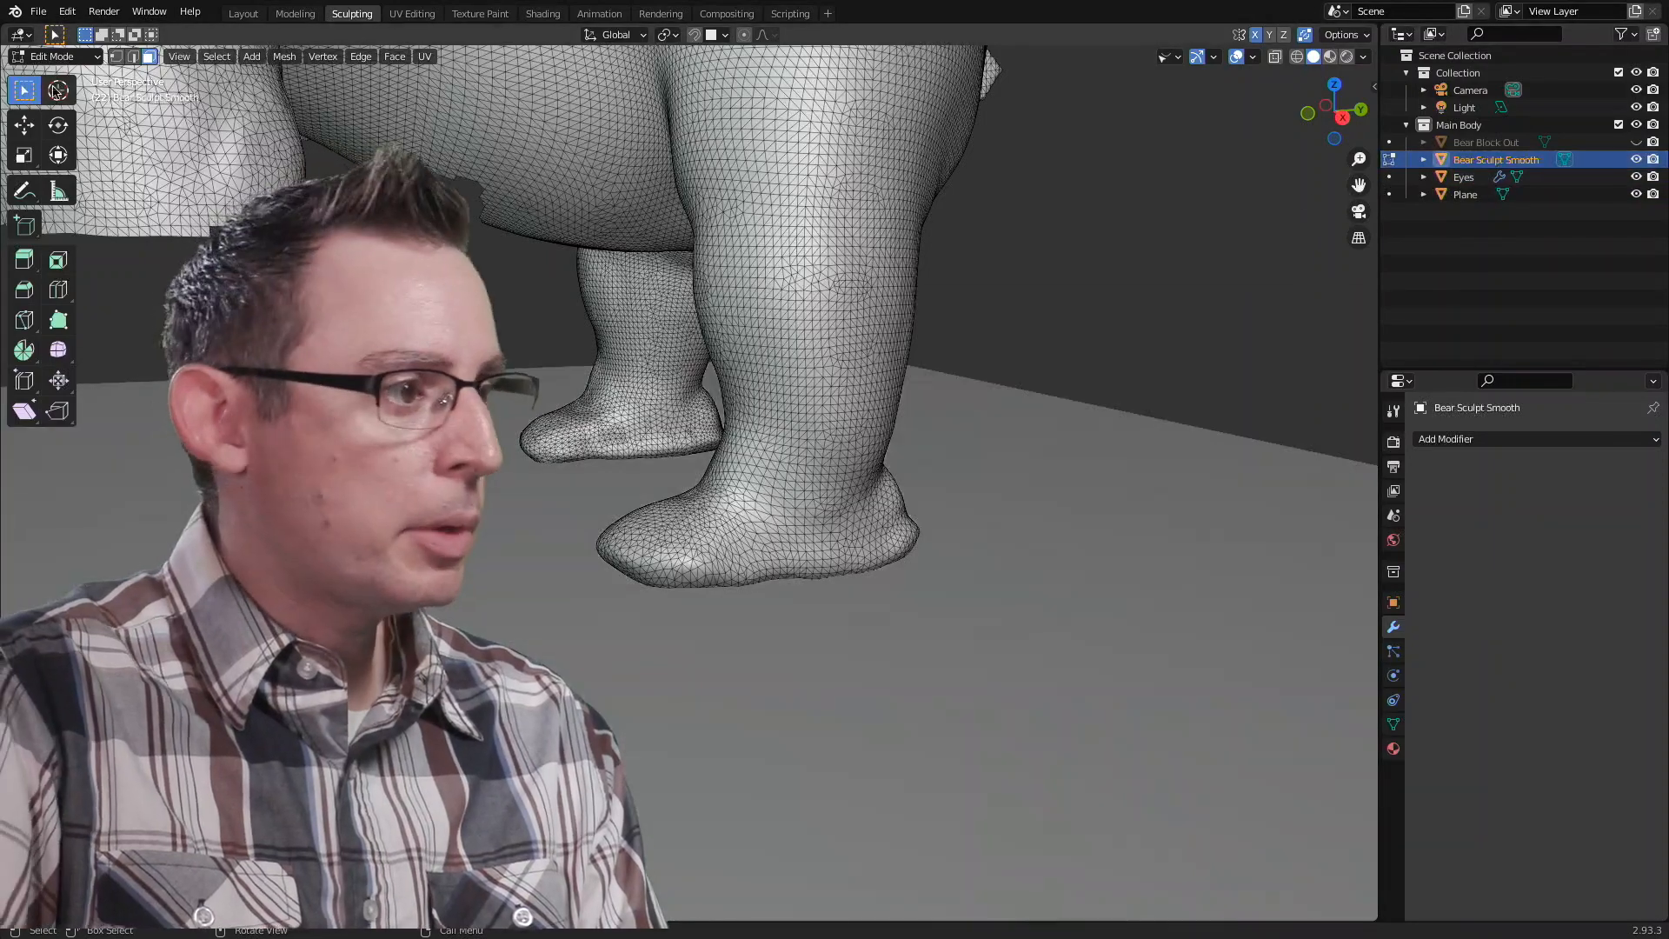
left_click(57, 56)
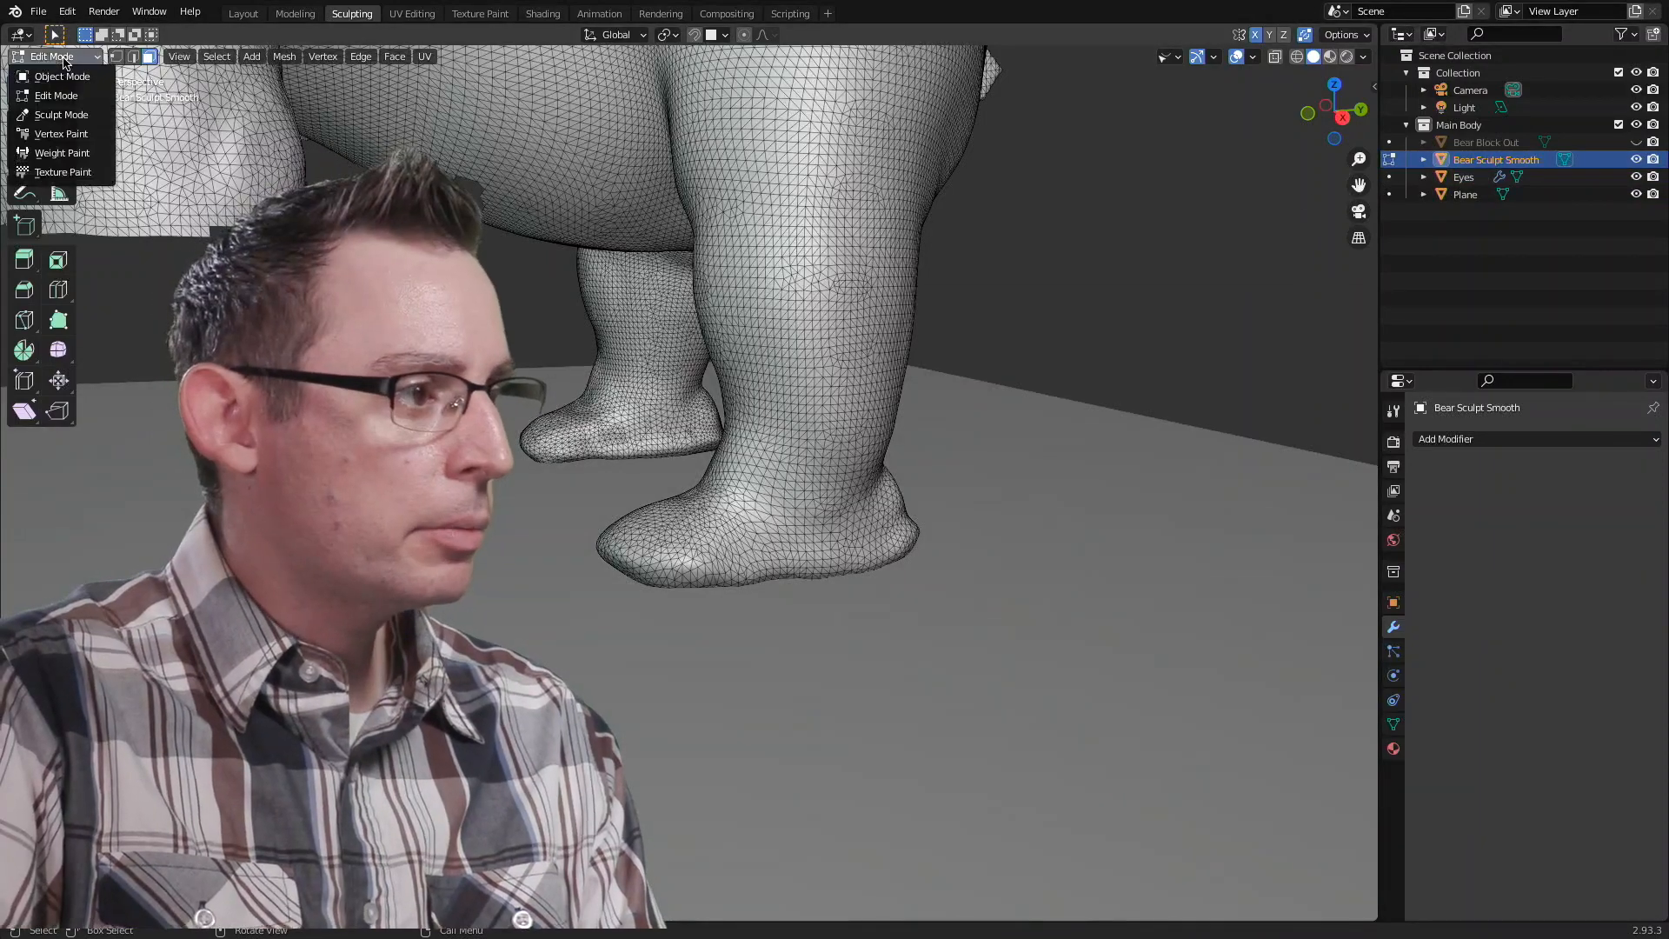
left_click(77, 117)
Step: Flatten the parts of the hind foot's sole that poke through the ground plane with the Flatten brush at 197 px radius
mouse_move(429, 167)
middle_mouse_down()
mouse_move(816, 365)
mouse_move(764, 522)
middle_mouse_up()
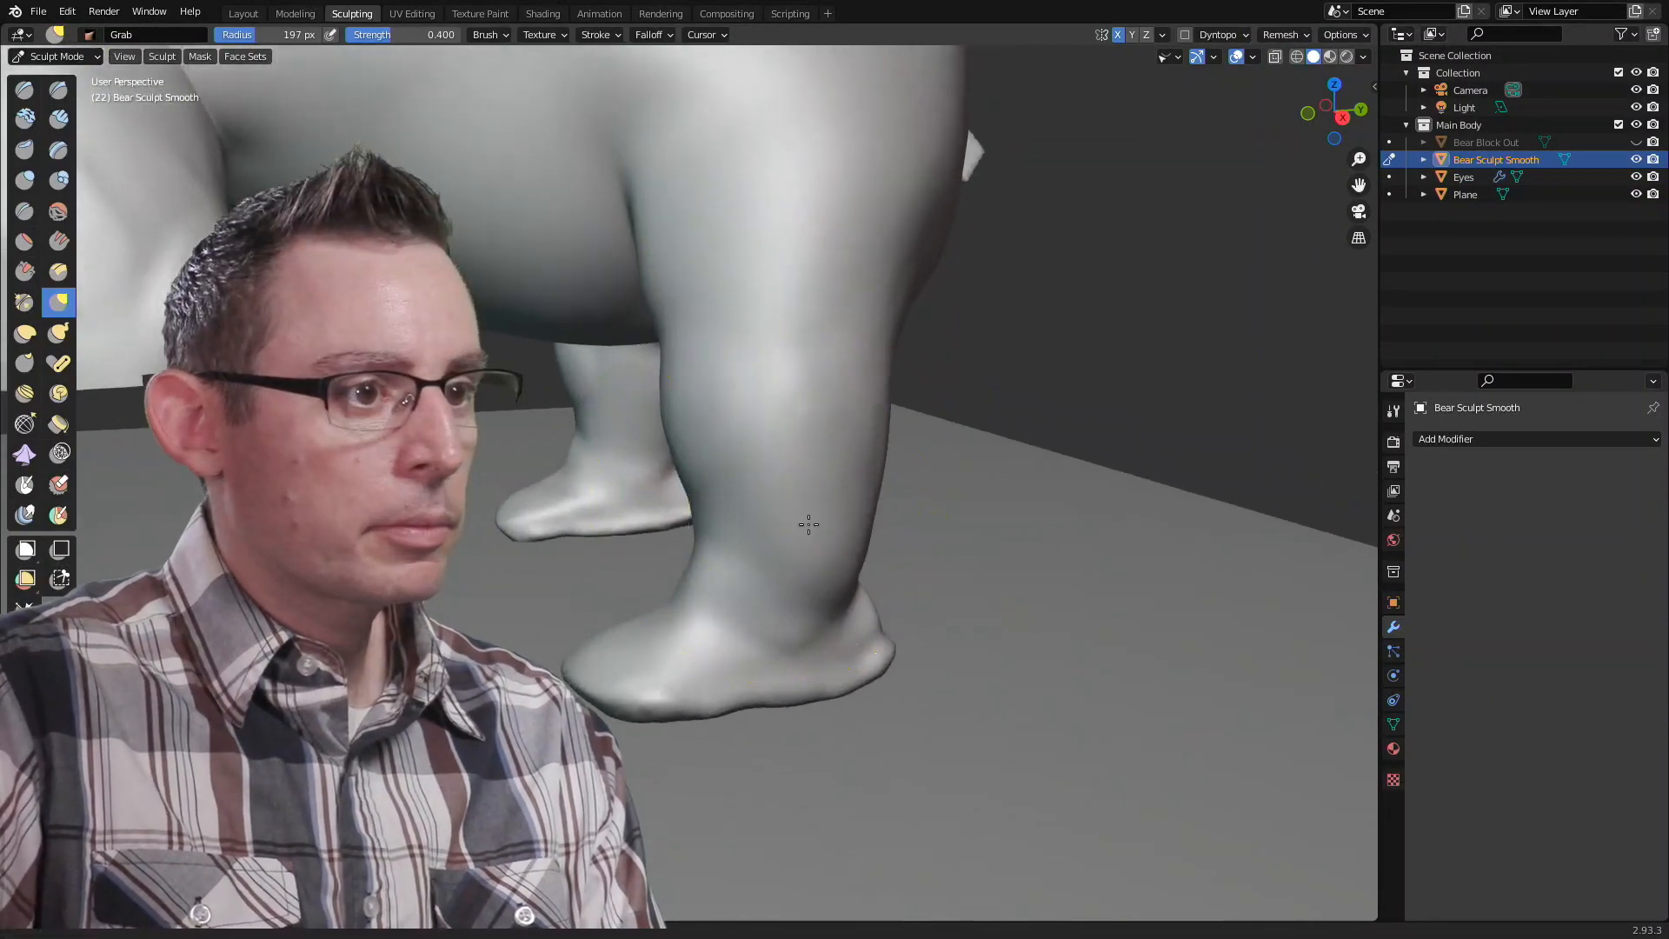
scroll(803, 425, "up", 5)
scroll(803, 424, "down", 3)
middle_click_drag(708, 487, 735, 532)
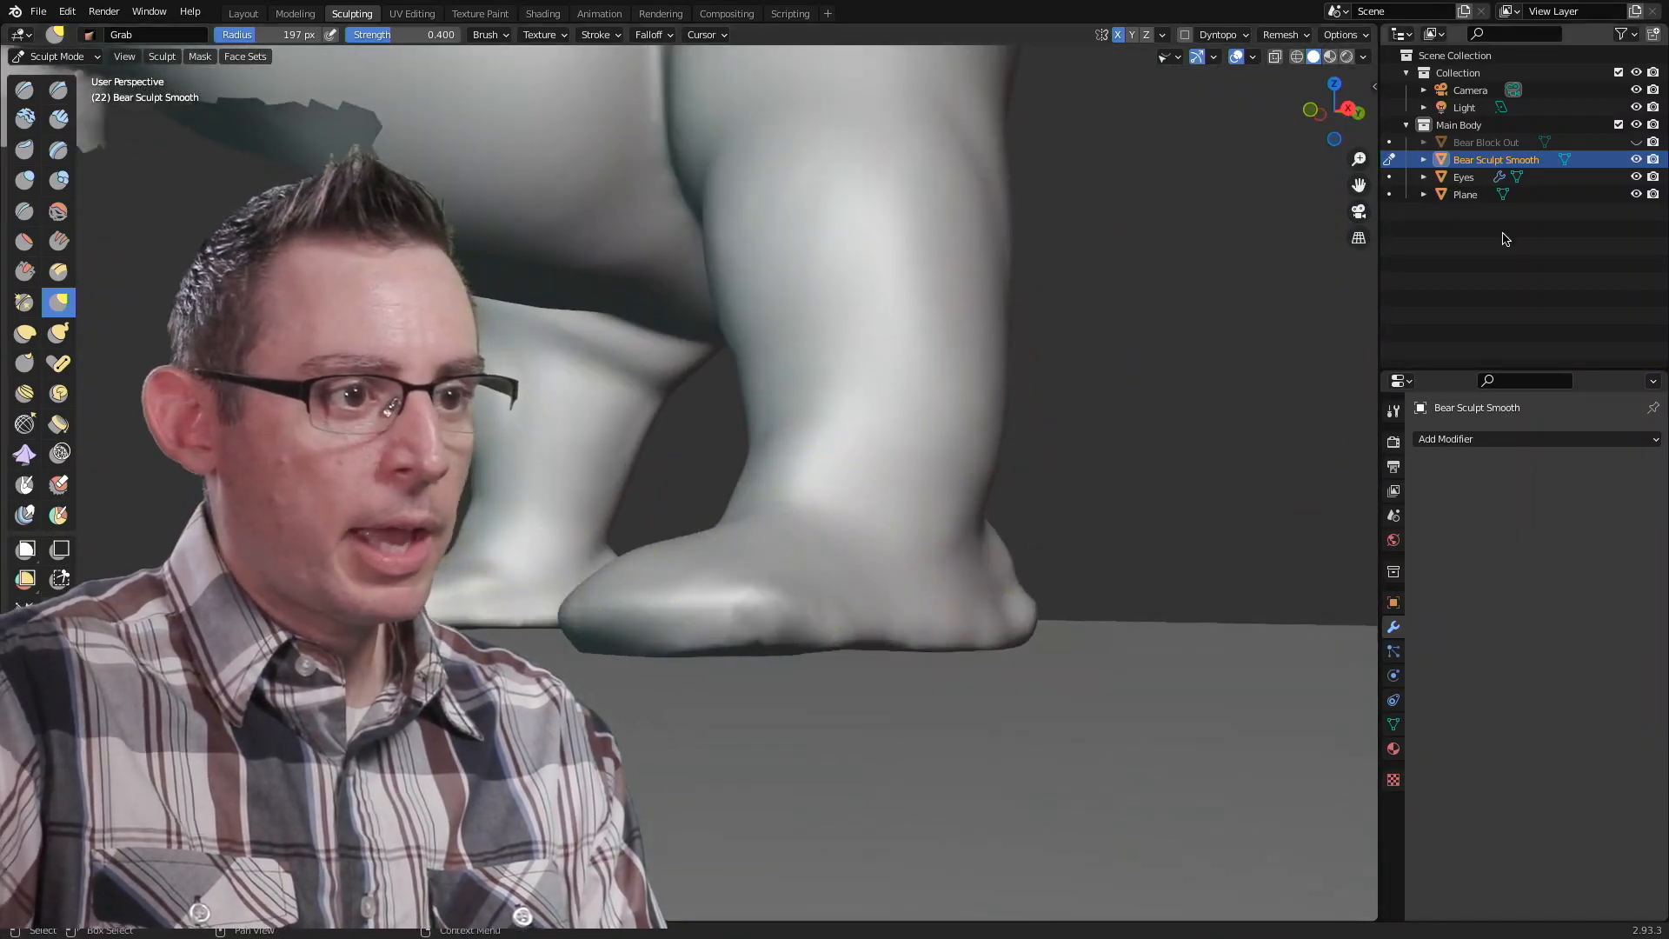
left_click(24, 241)
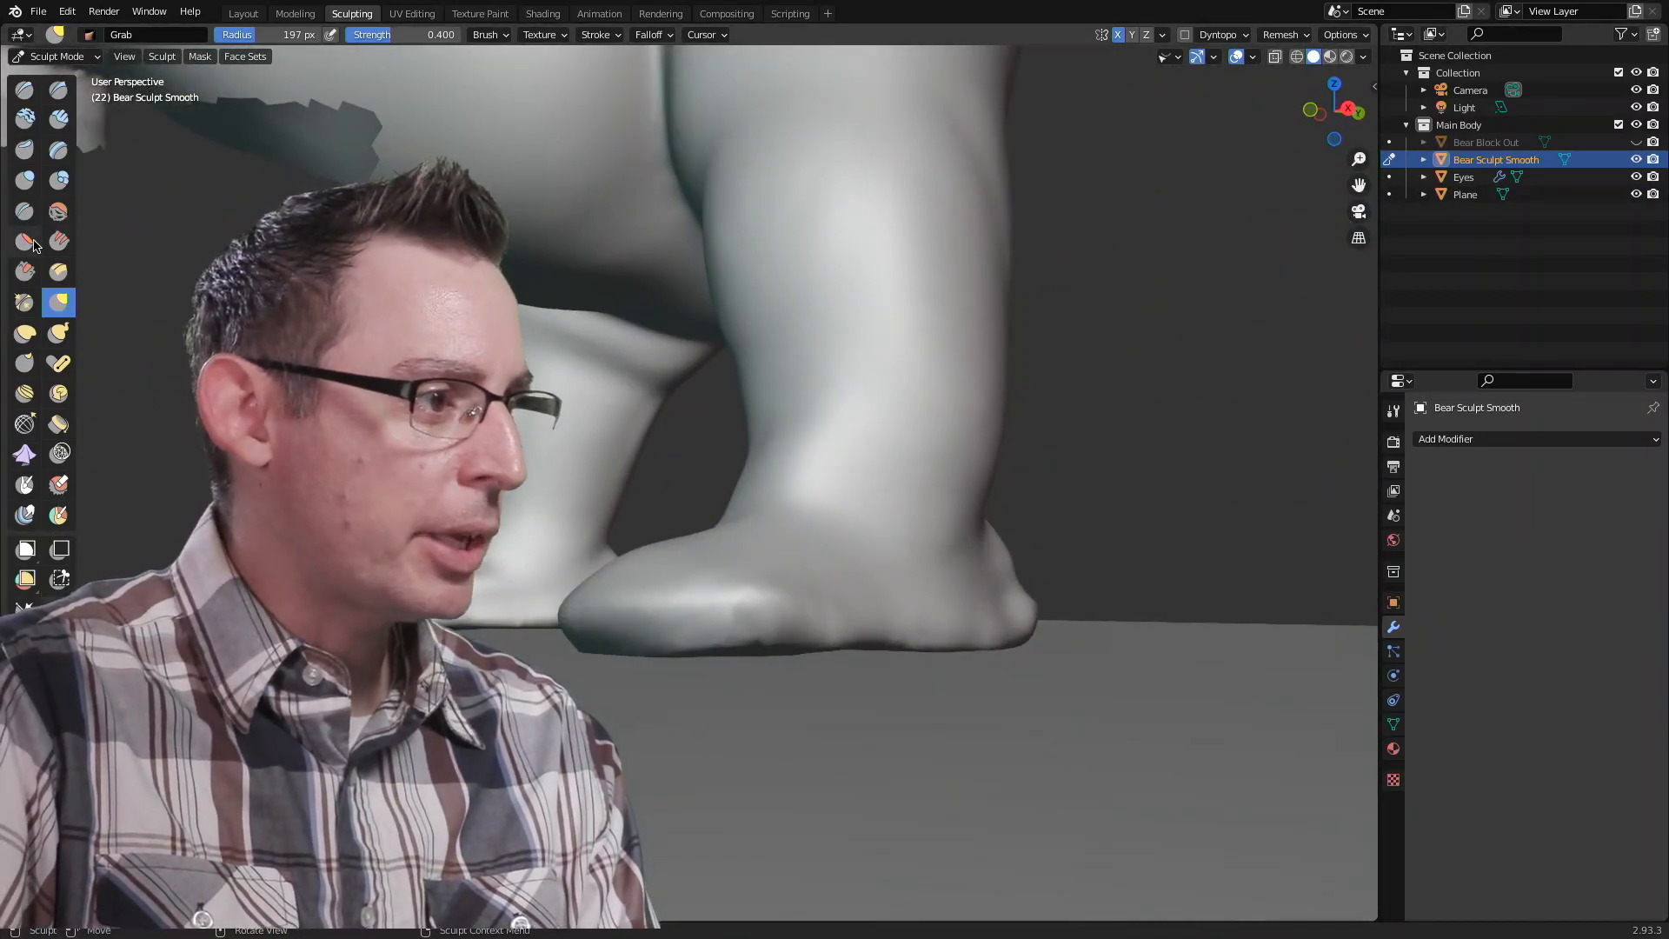
middle_click_drag(592, 507, 594, 383)
mouse_move(634, 408)
left_mouse_down()
mouse_move(909, 435)
mouse_move(665, 399)
mouse_move(998, 504)
left_mouse_up()
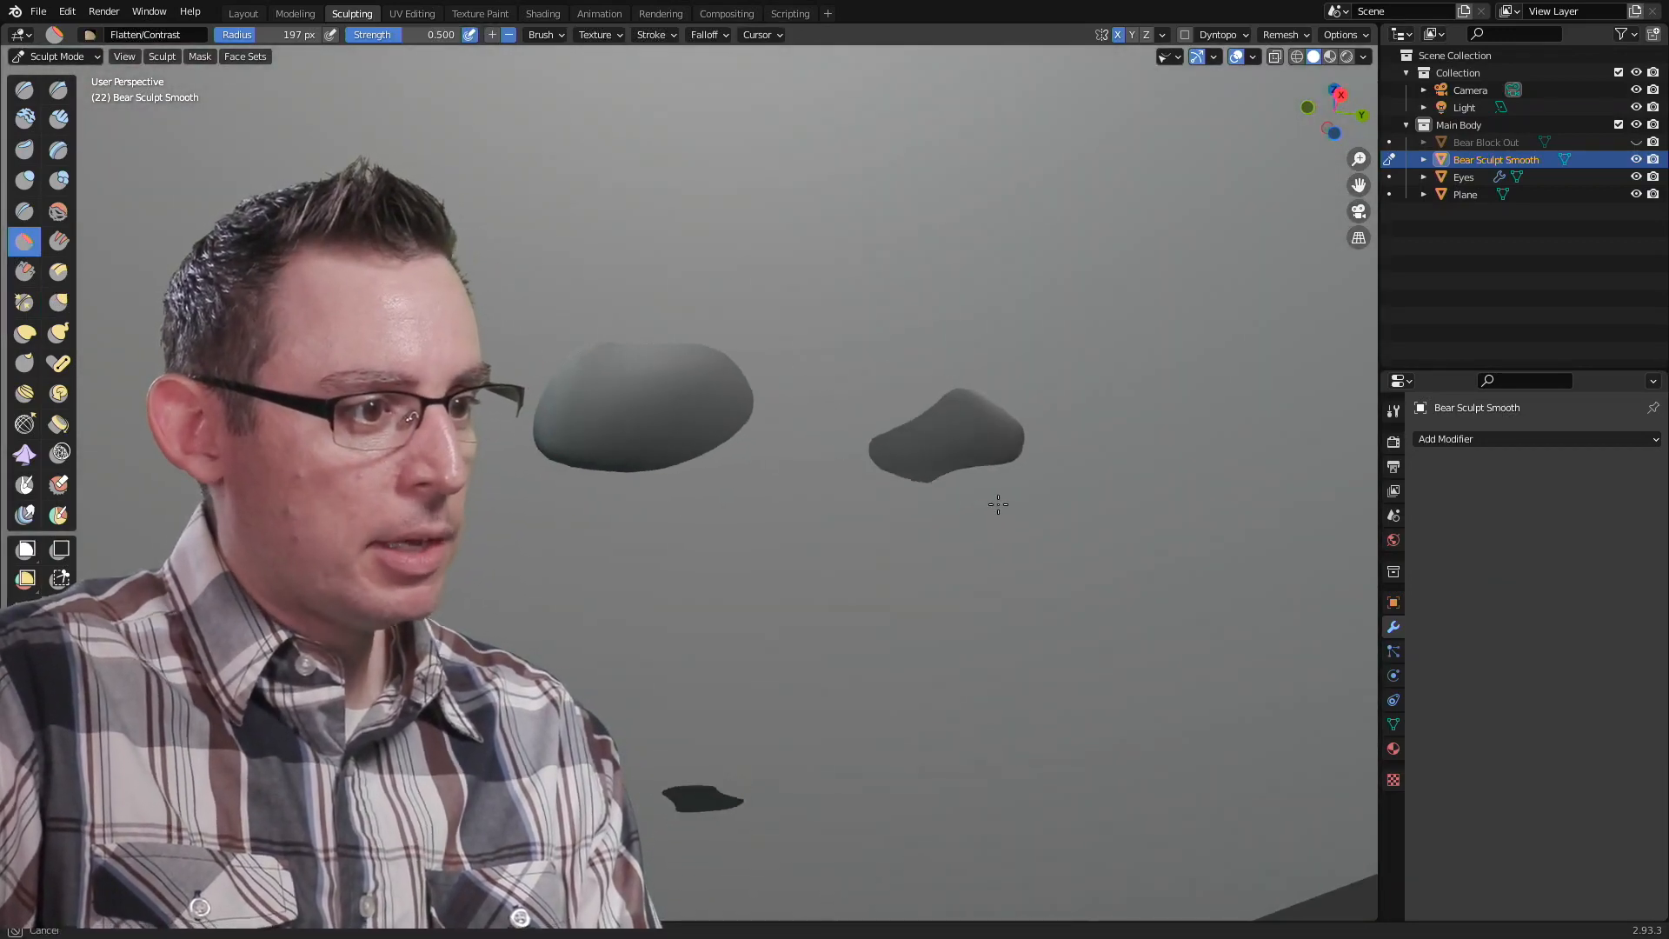
mouse_move(666, 395)
middle_mouse_down()
mouse_move(738, 567)
mouse_move(747, 652)
middle_mouse_up()
left_click_drag(663, 670, 623, 614)
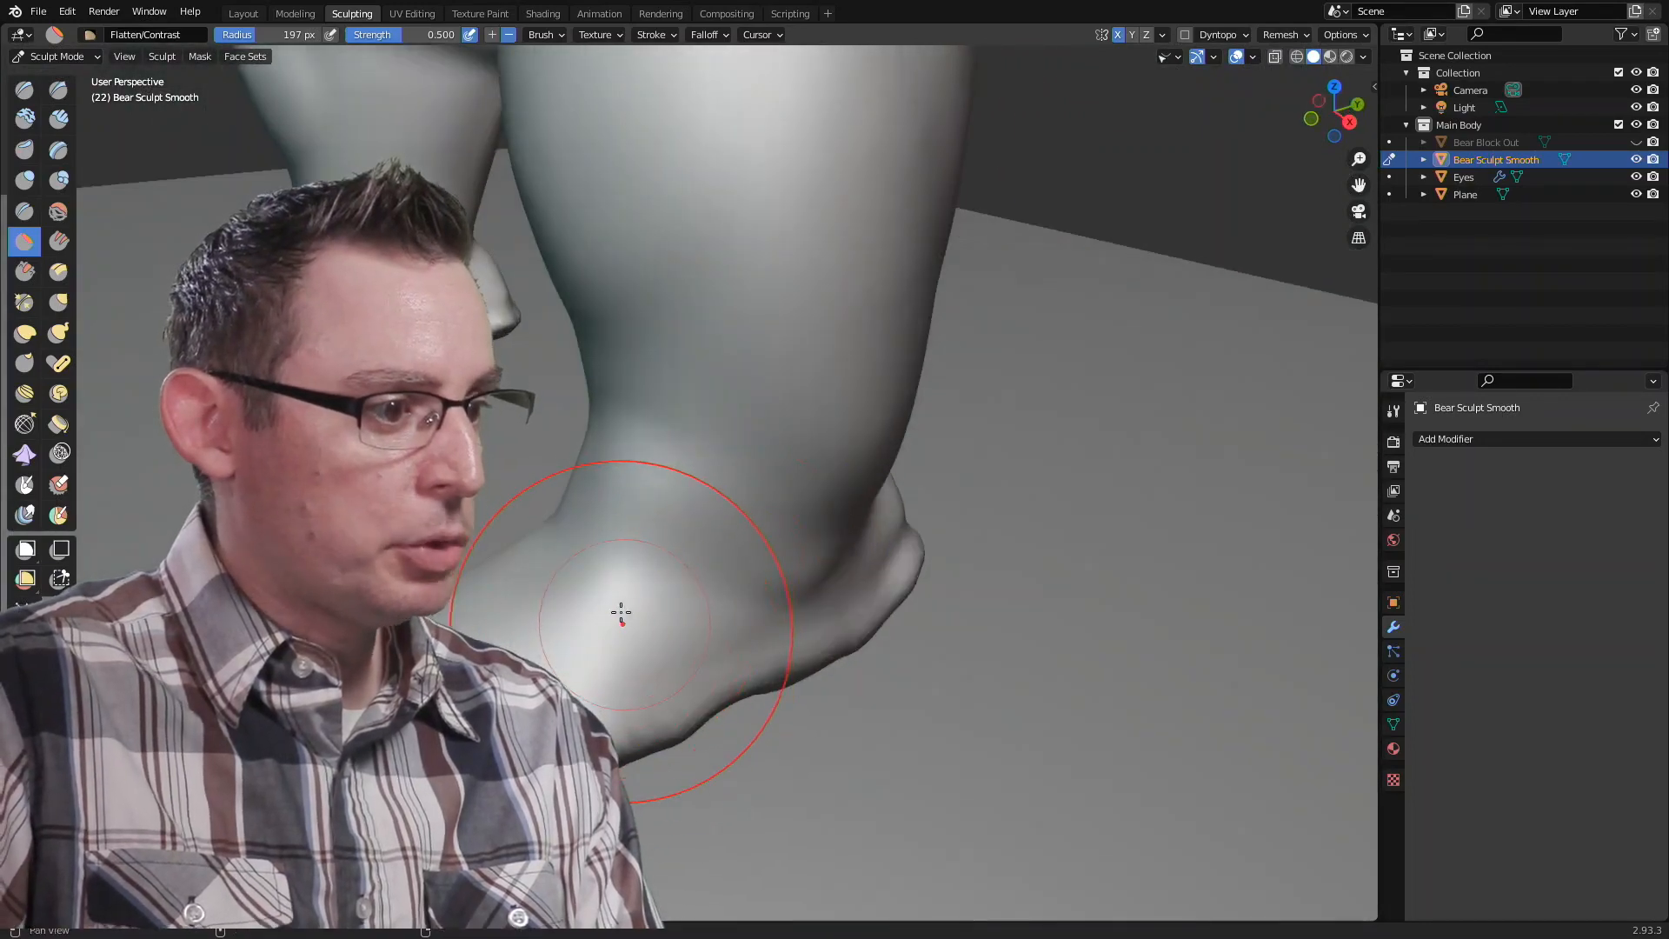
middle_click_drag(622, 615, 634, 584)
Step: Adjust the lower edge of the hind foot from heel to toe against the ground plane with the Grab brush at 197 px radius
left_click(59, 302)
middle_click_drag(531, 417, 568, 460)
mouse_move(488, 548)
left_mouse_down()
mouse_move(532, 565)
mouse_move(458, 578)
left_mouse_up()
left_click_drag(569, 568, 567, 552)
left_click_drag(772, 567, 793, 546)
left_click_drag(917, 572, 928, 545)
mouse_move(898, 528)
middle_mouse_down()
mouse_move(954, 589)
mouse_move(738, 533)
mouse_move(925, 560)
mouse_move(1106, 545)
mouse_move(742, 573)
mouse_move(903, 566)
mouse_move(875, 556)
mouse_move(920, 518)
mouse_move(897, 532)
middle_mouse_up()
scroll(742, 574, "up", 3)
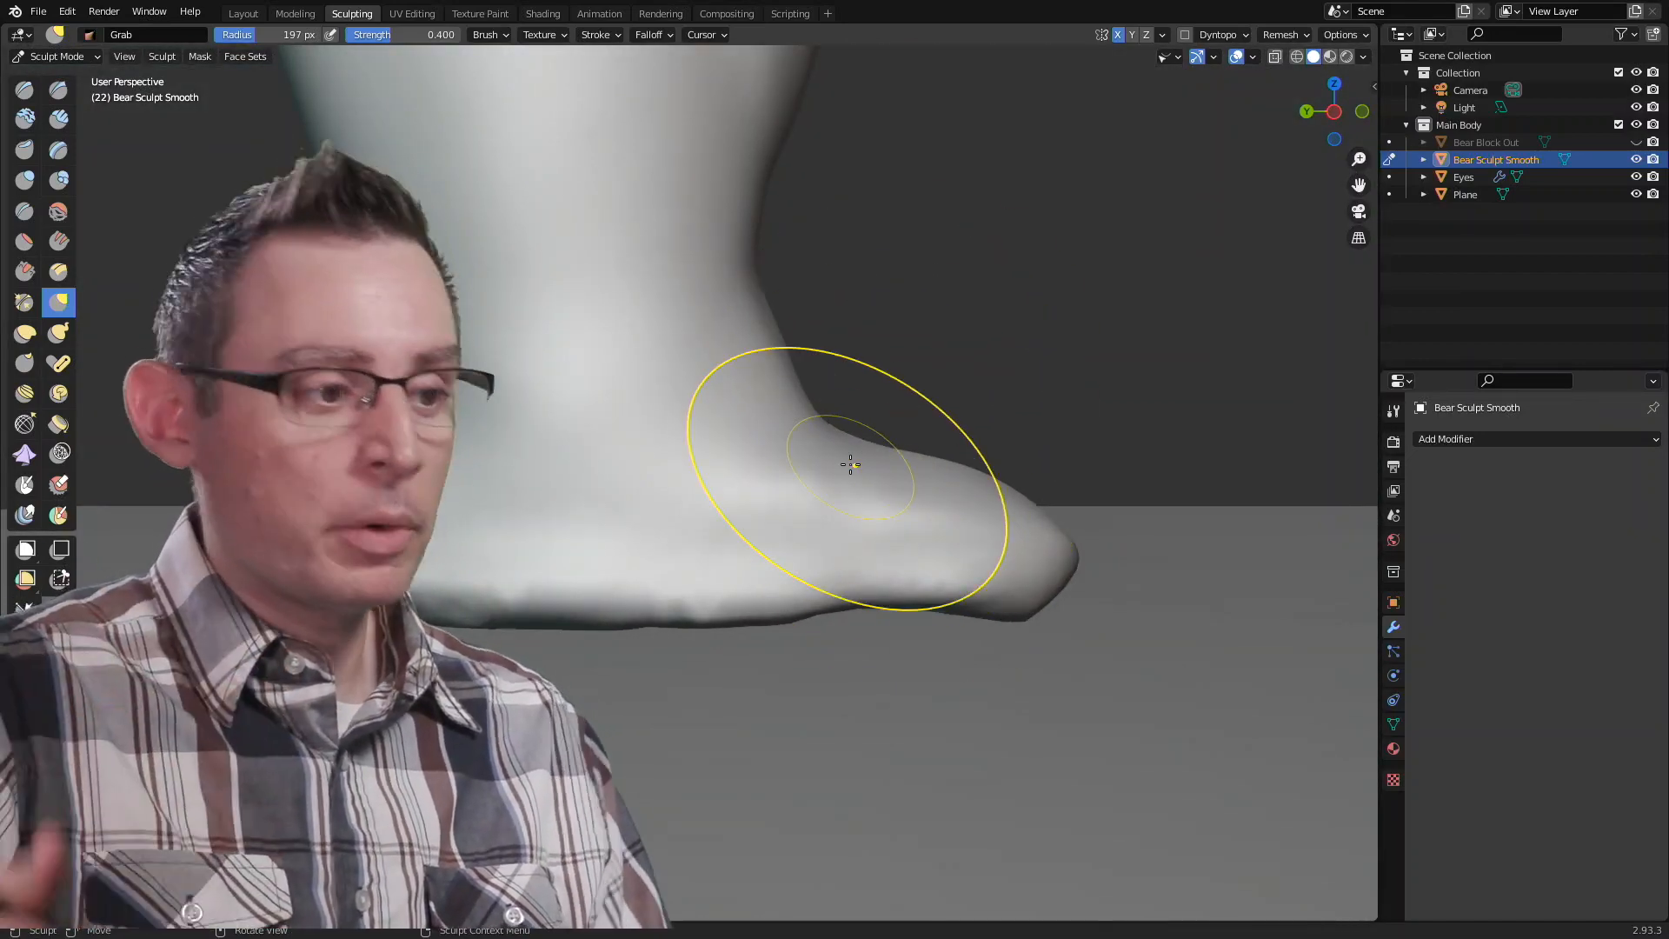
Step: Reshape the toe end and sides of the hind foot into a rounder outline with the Grab brush
mouse_move(878, 473)
middle_mouse_down()
mouse_move(819, 514)
mouse_move(566, 533)
mouse_move(449, 579)
mouse_move(660, 567)
mouse_move(645, 603)
mouse_move(365, 535)
middle_mouse_up()
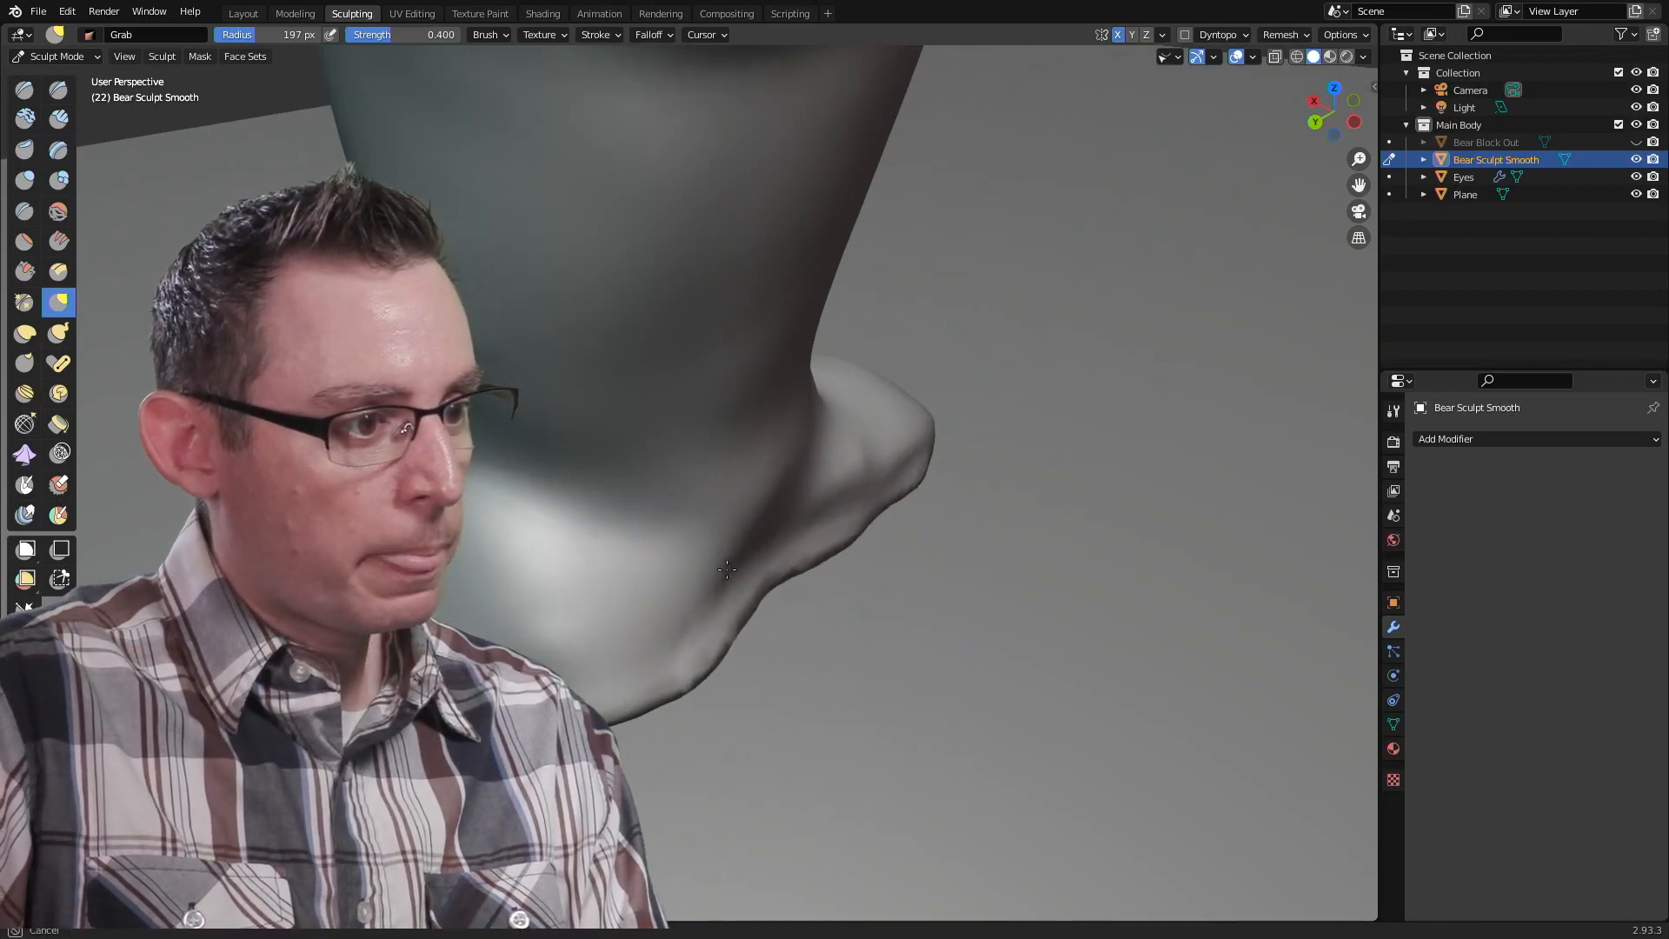
middle_click_drag(803, 562, 611, 578)
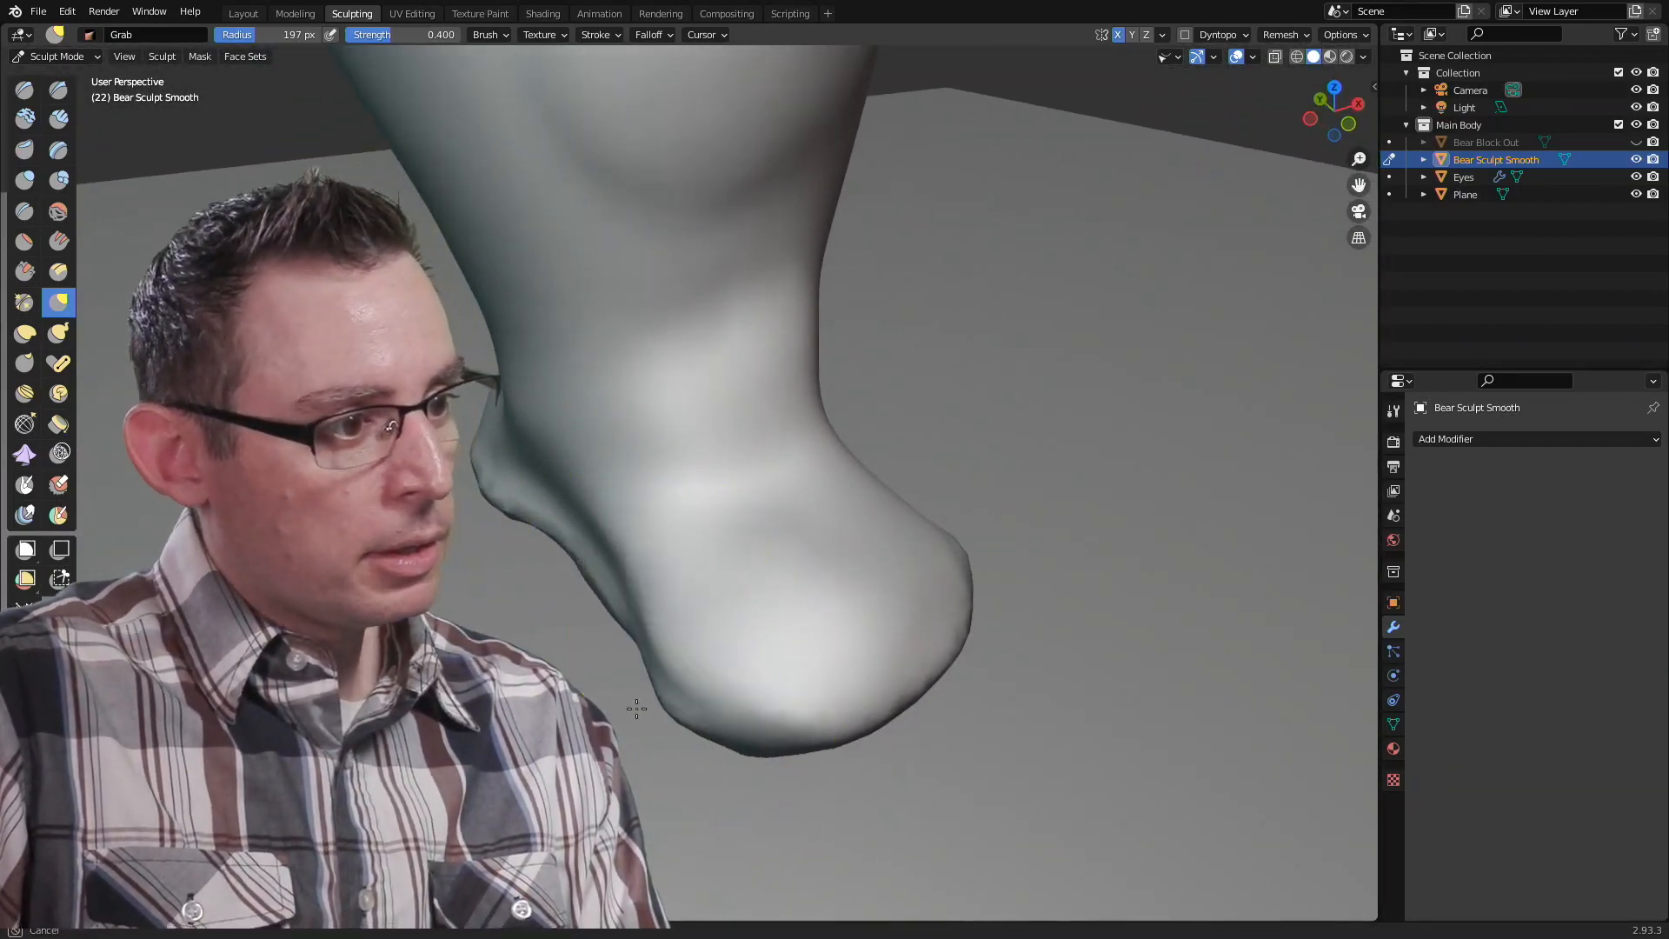
left_click_drag(784, 723, 802, 740)
middle_click_drag(569, 529, 648, 570)
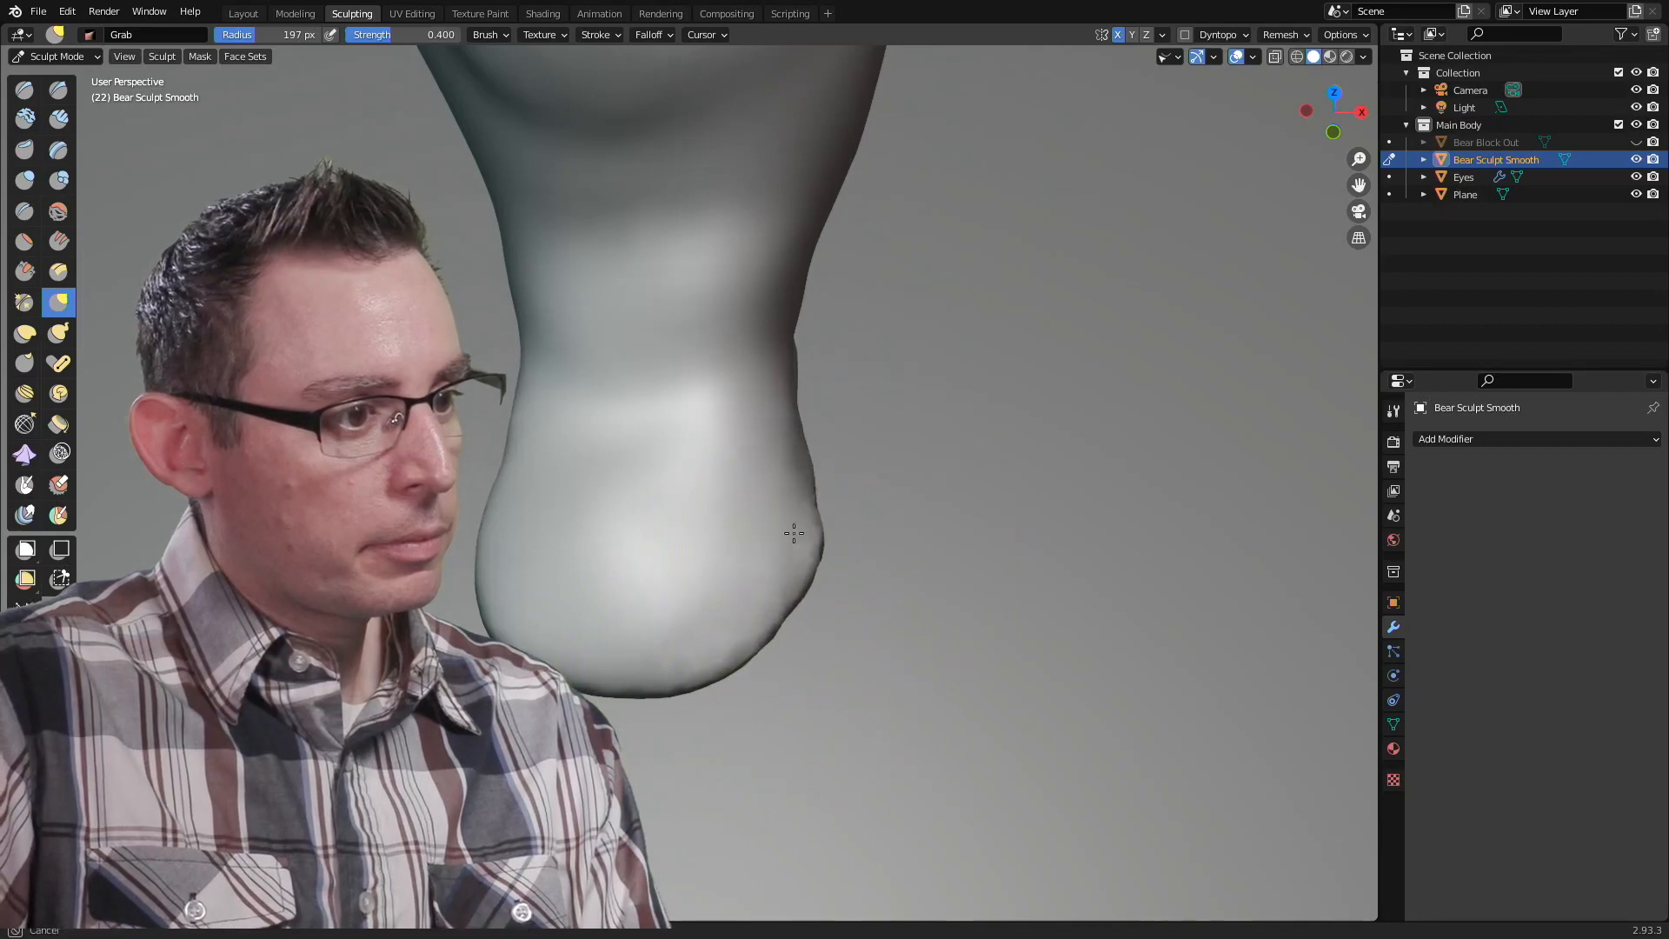
mouse_move(806, 551)
middle_mouse_down()
mouse_move(773, 557)
mouse_move(763, 496)
mouse_move(686, 540)
mouse_move(765, 569)
mouse_move(739, 504)
mouse_move(692, 466)
mouse_move(820, 454)
mouse_move(771, 491)
middle_mouse_up()
mouse_move(772, 490)
left_mouse_down("ctrl+alt")
mouse_move(801, 510)
mouse_move(730, 574)
left_mouse_up("ctrl+alt")
middle_click_drag(660, 580, 617, 484)
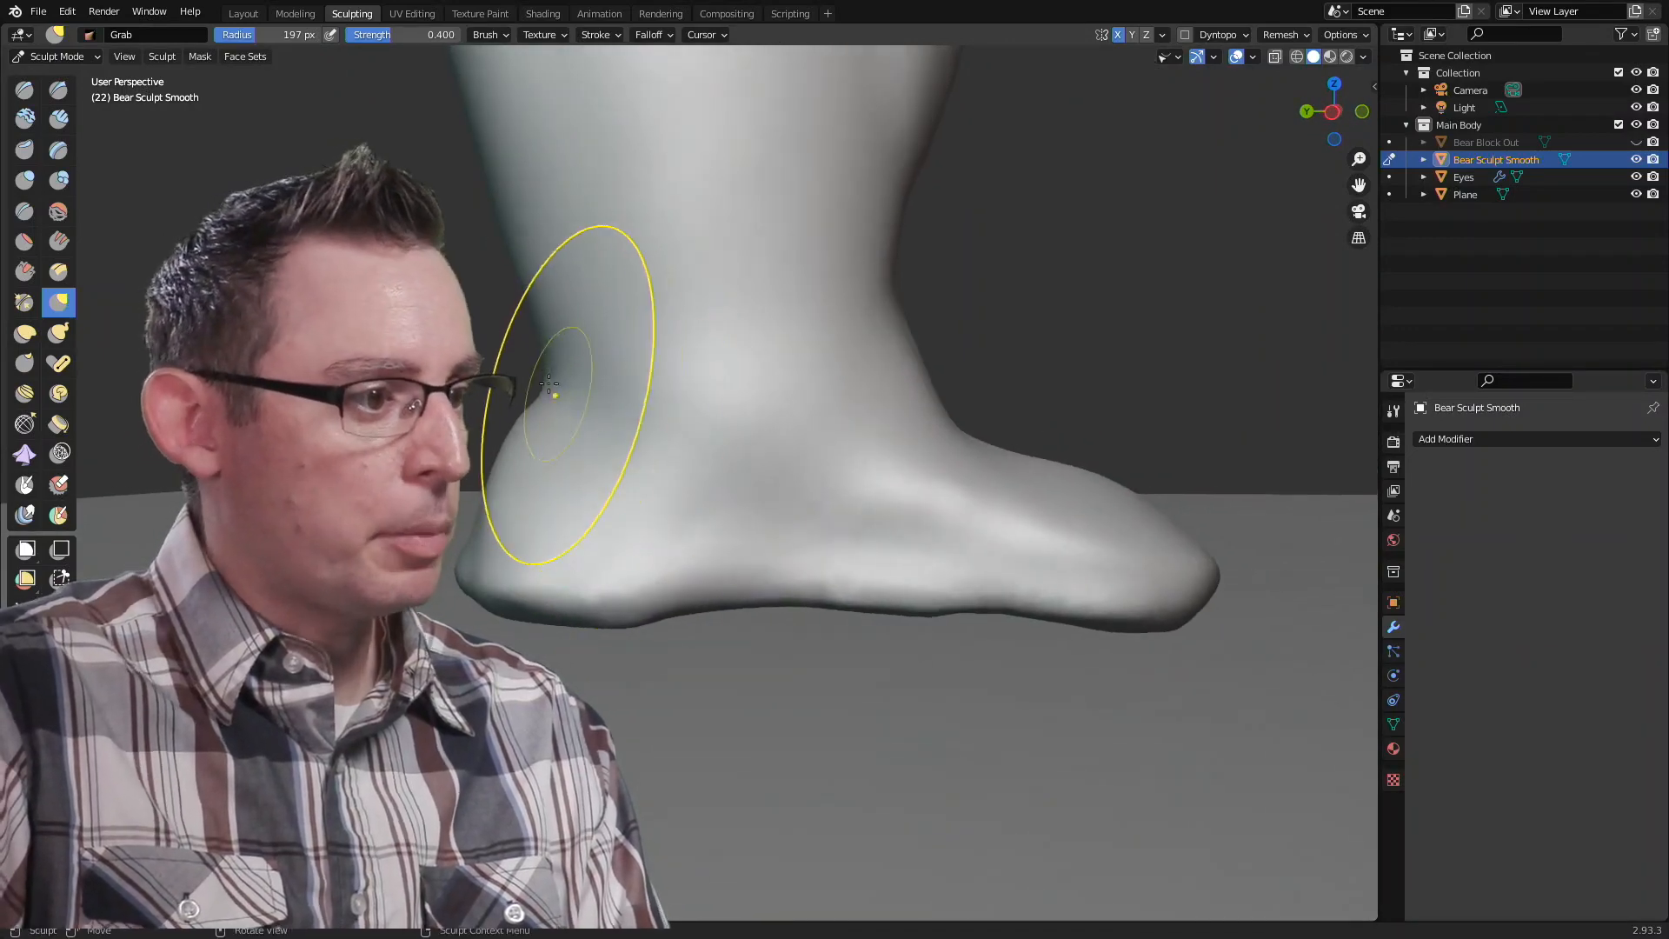
Step: Fill out and smooth the heel and lower ankle of the hind foot with the Draw brush at 197 px radius
mouse_move(574, 521)
middle_mouse_down()
mouse_move(697, 600)
mouse_move(895, 614)
mouse_move(828, 574)
mouse_move(816, 528)
mouse_move(682, 521)
mouse_move(773, 479)
mouse_move(258, 361)
middle_mouse_up()
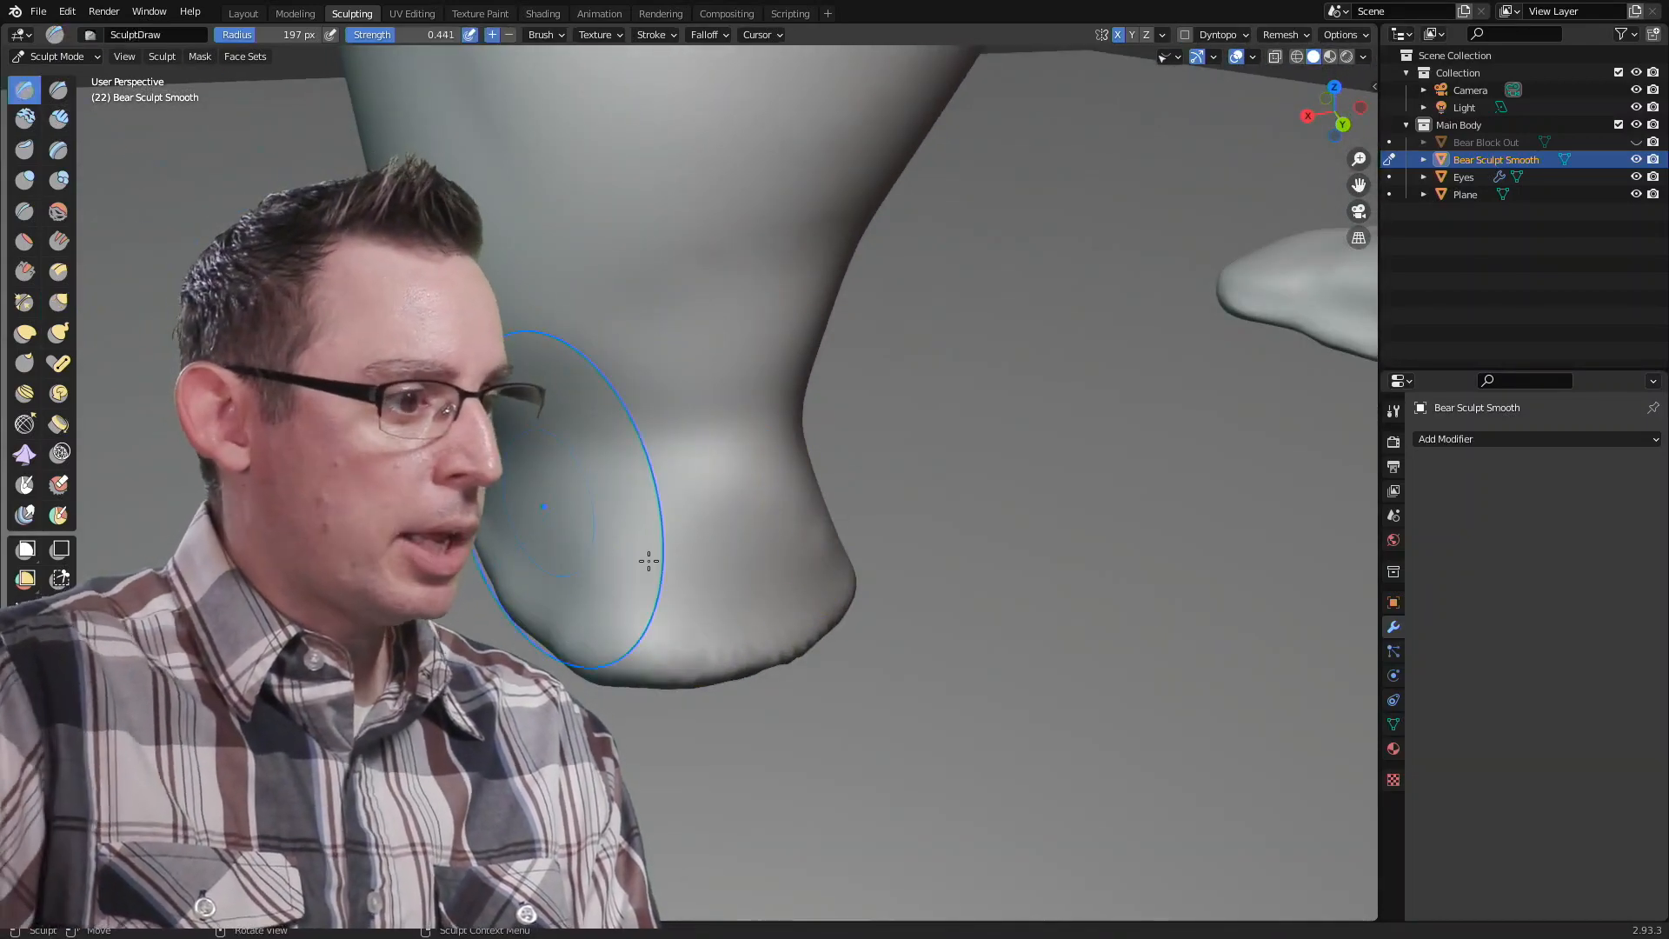
middle_click_drag(564, 598, 859, 476)
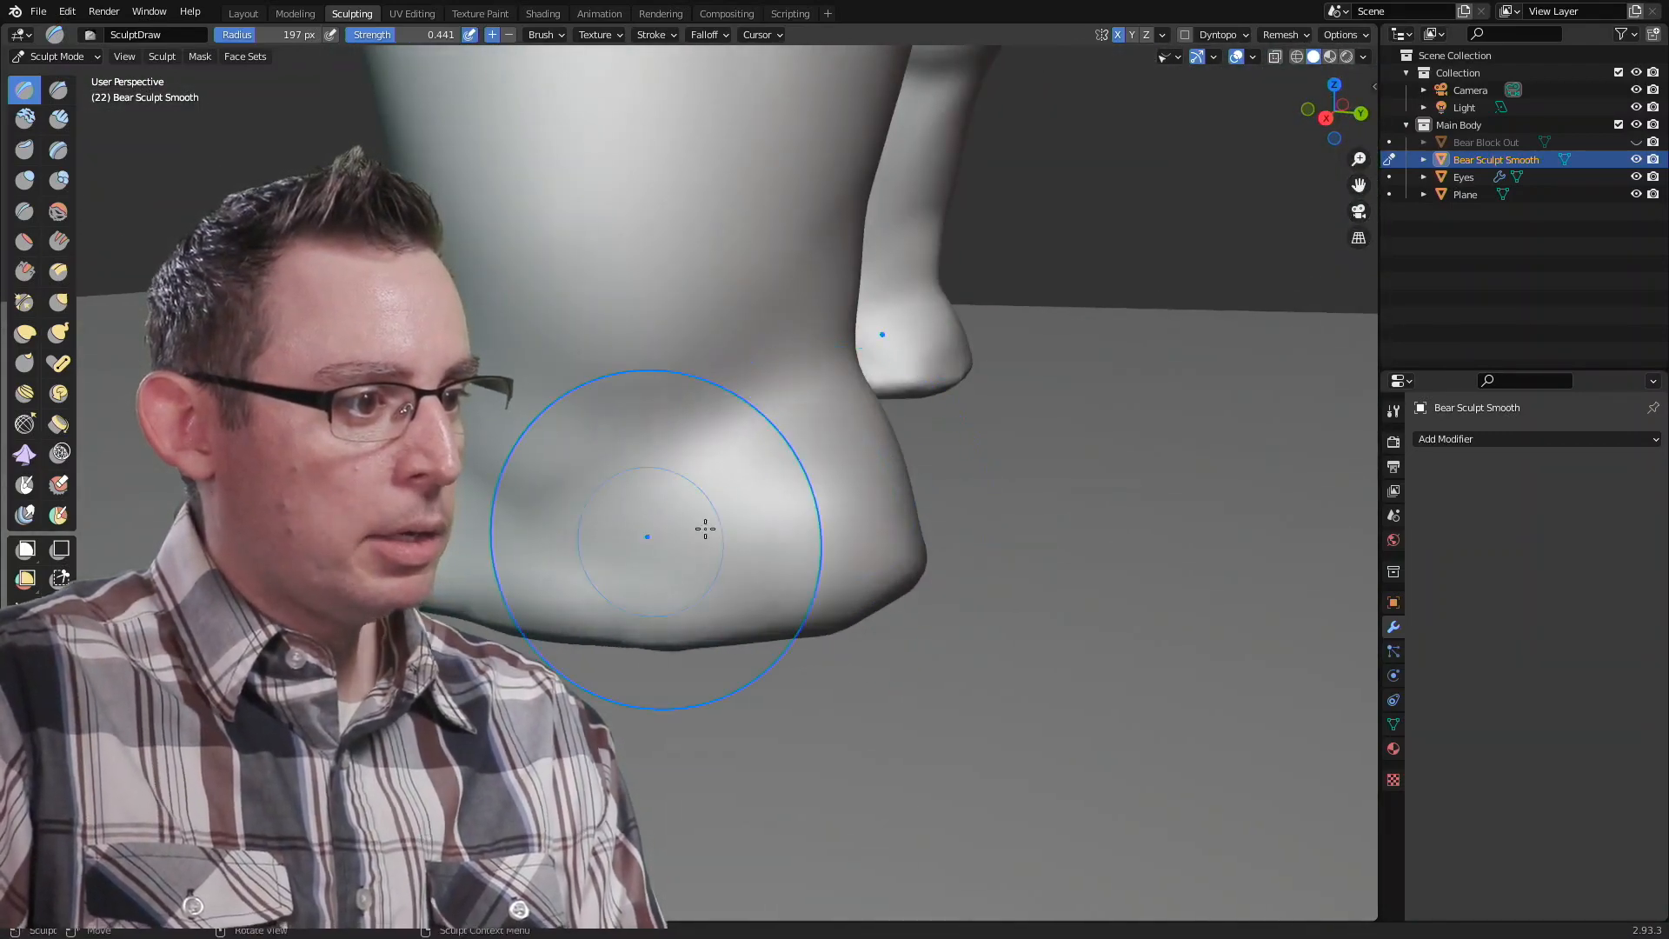
middle_click_drag(690, 549, 608, 548)
middle_click_drag(539, 465, 704, 546)
middle_click_drag(838, 513, 831, 450)
mouse_move(799, 468)
middle_mouse_down()
mouse_move(818, 564)
mouse_move(869, 484)
mouse_move(831, 458)
middle_mouse_up()
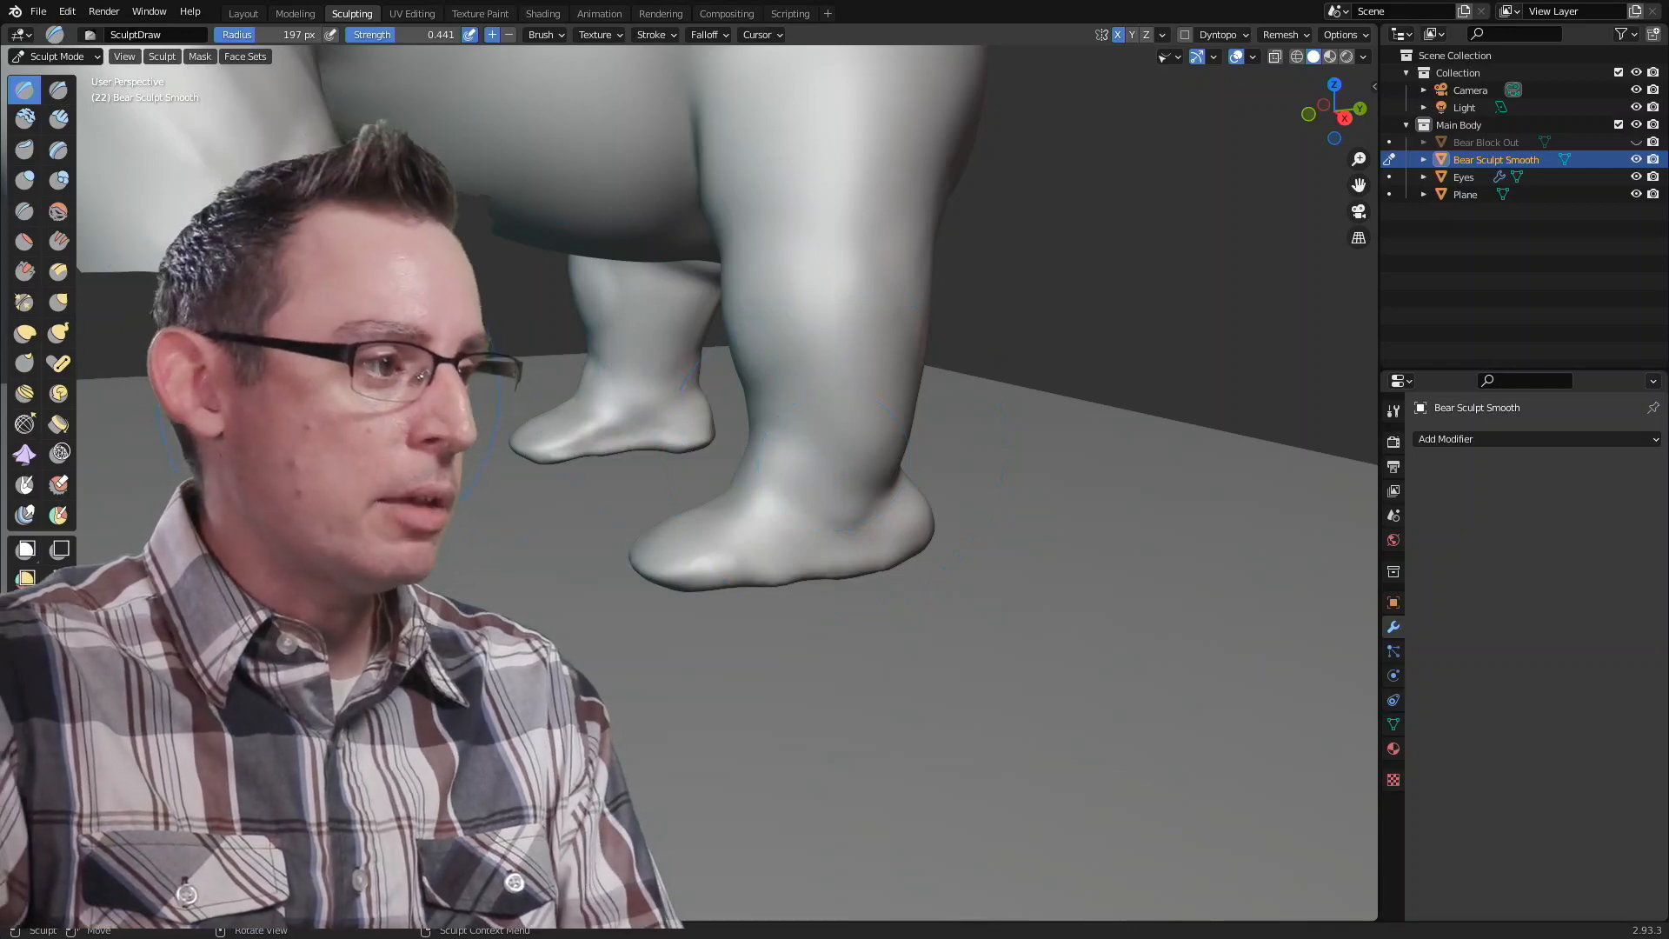
Step: Review the sculpted hind feet, the blocky front feet and the whole bear standing on the ground plane
left_click(163, 56)
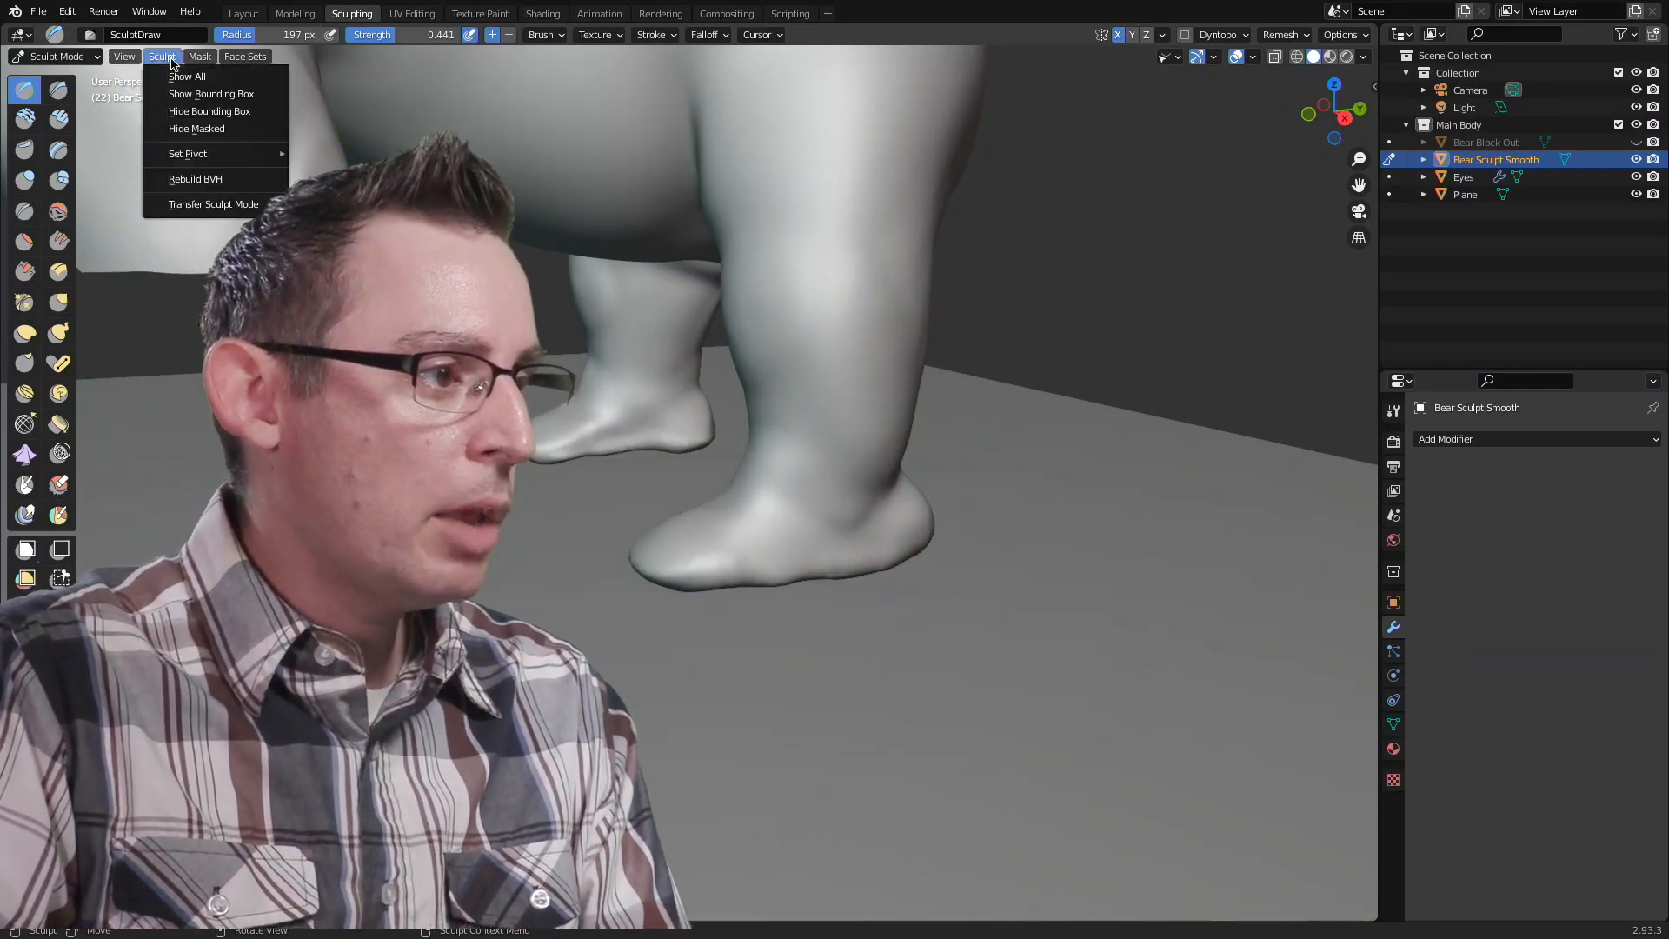
left_click(179, 95)
middle_click_drag(556, 469, 780, 474, "shift")
scroll(775, 457, "up", 4)
scroll(775, 456, "down", 3)
scroll(779, 474, "down", 3)
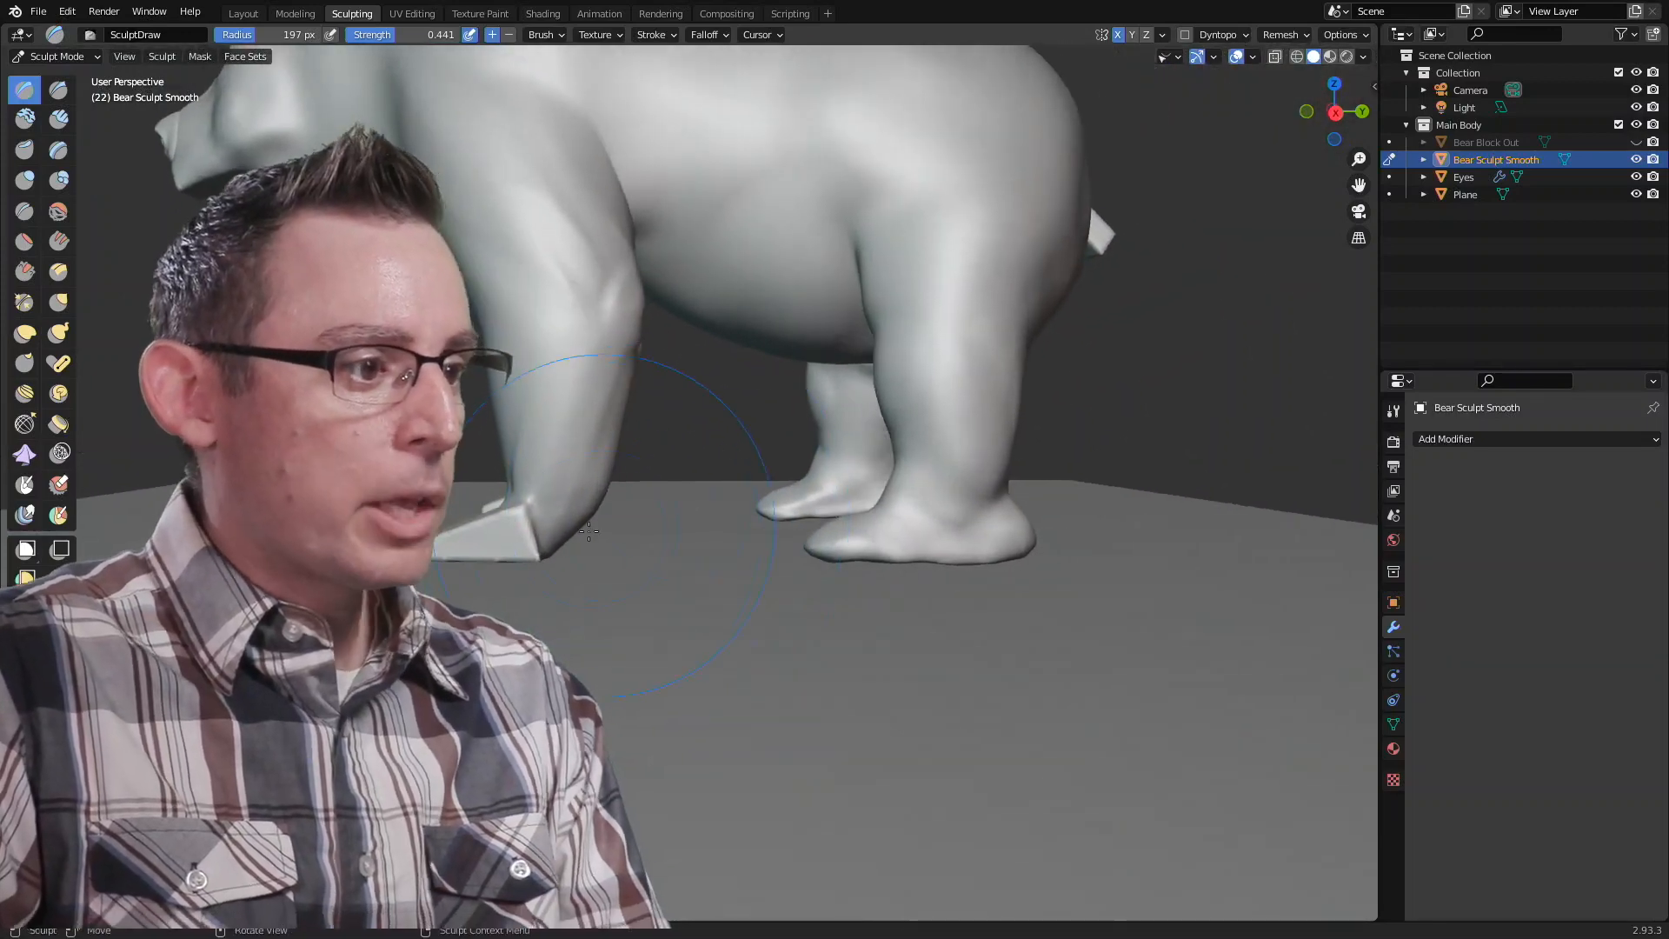
middle_click_drag(543, 491, 810, 509, "shift")
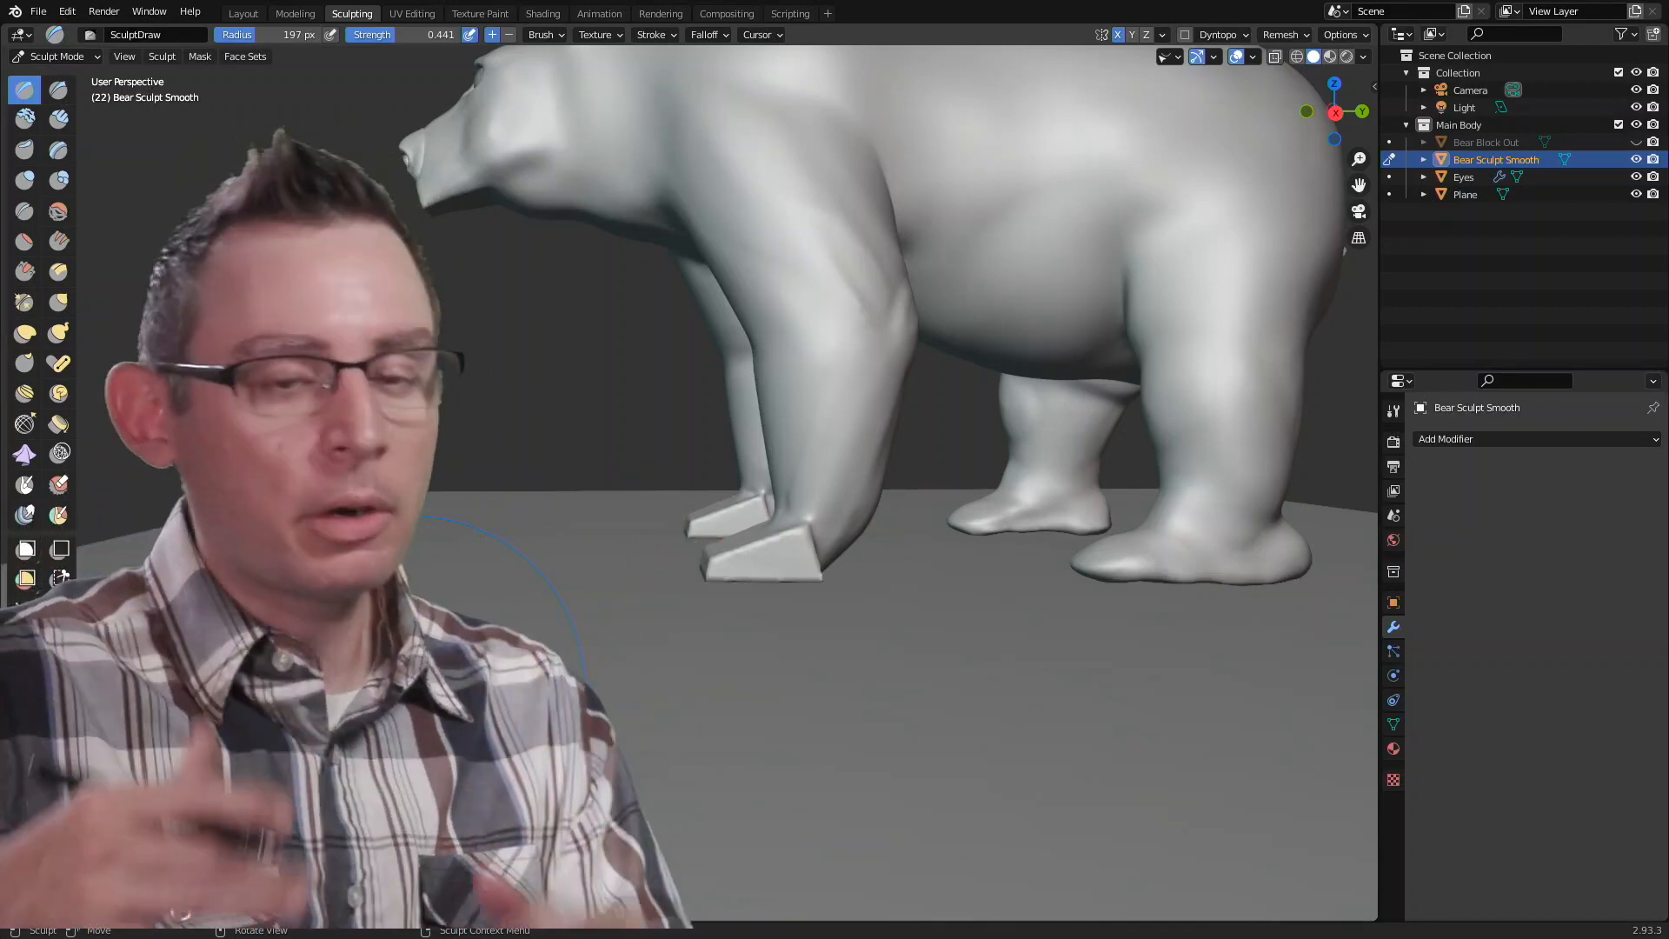
mouse_move(968, 373)
middle_mouse_down()
mouse_move(857, 313)
mouse_move(899, 407)
mouse_move(864, 382)
mouse_move(878, 426)
mouse_move(927, 433)
middle_mouse_up()
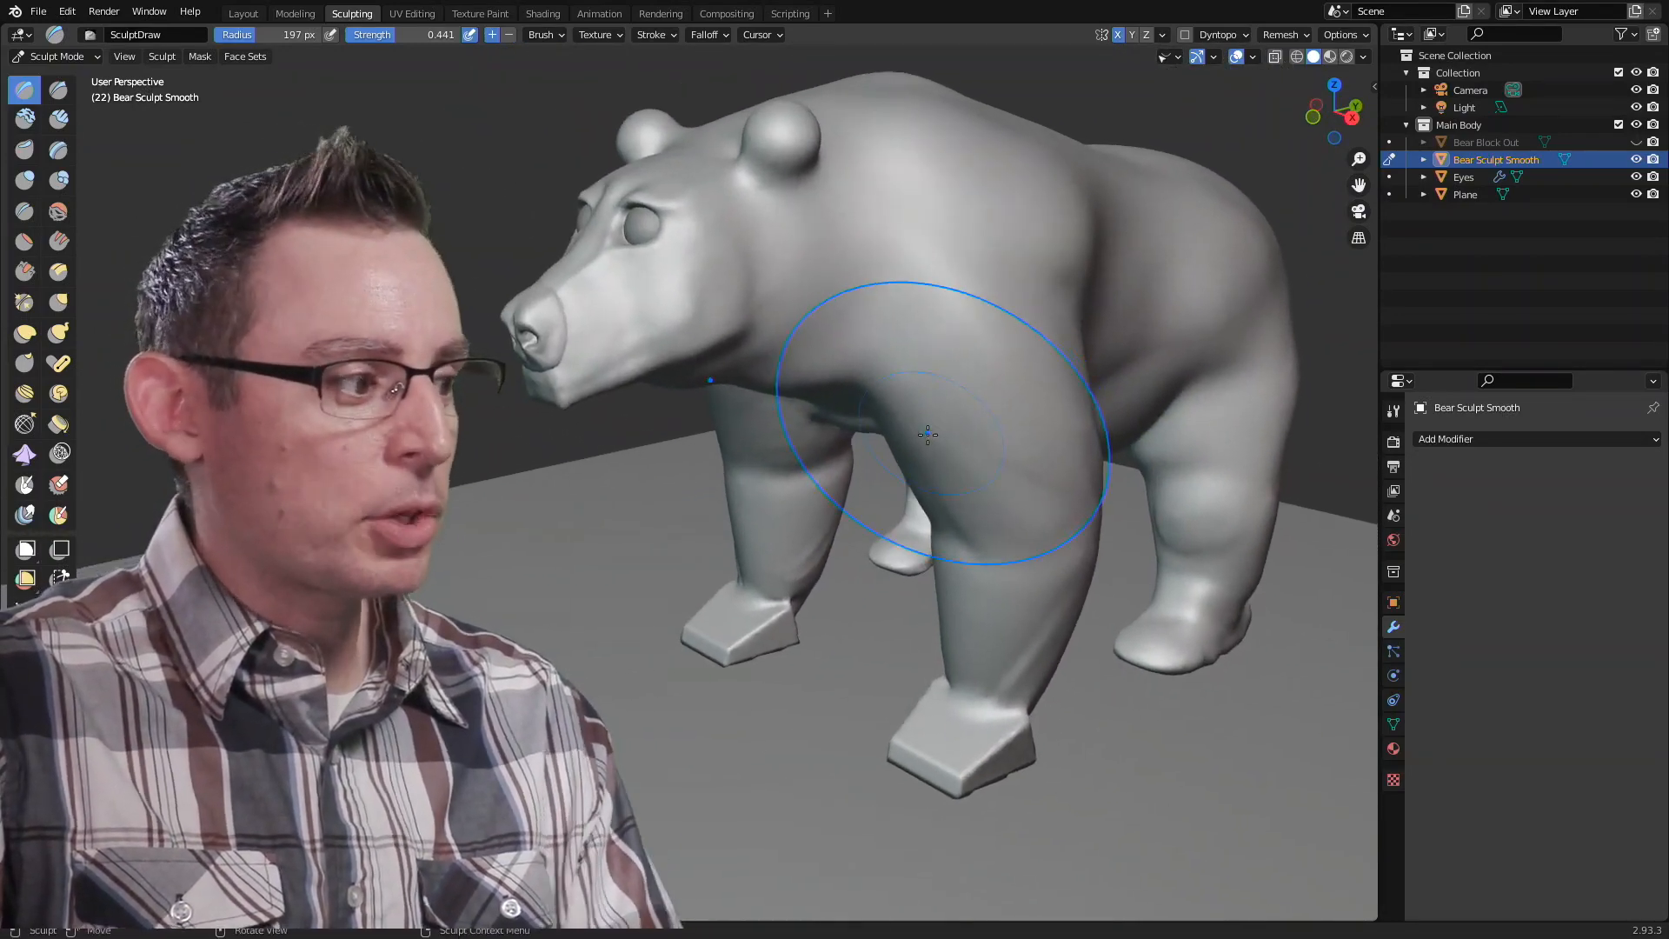